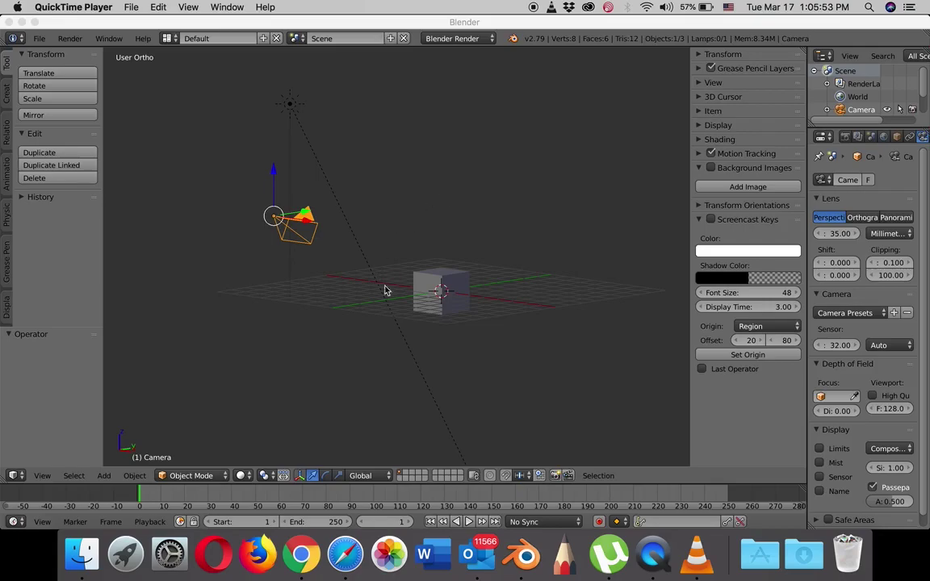
# Select the default cube in the 3D view.
pyautogui.rightClick(432, 289)
pyautogui.scroll(4, 443, 272)
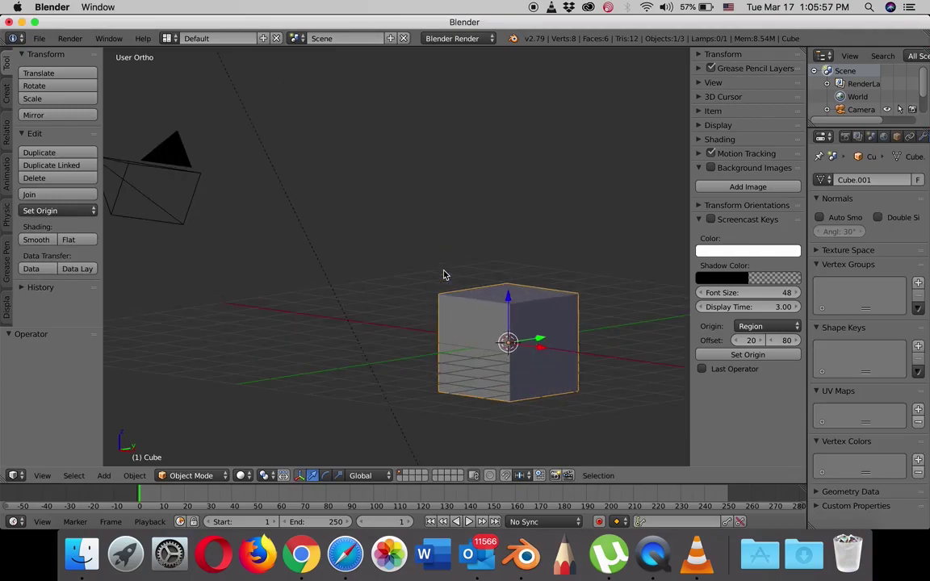
pyautogui.keyDown('shift'); pyautogui.moveTo(491, 317); pyautogui.dragTo(430, 223, button='middle'); pyautogui.keyUp('shift')
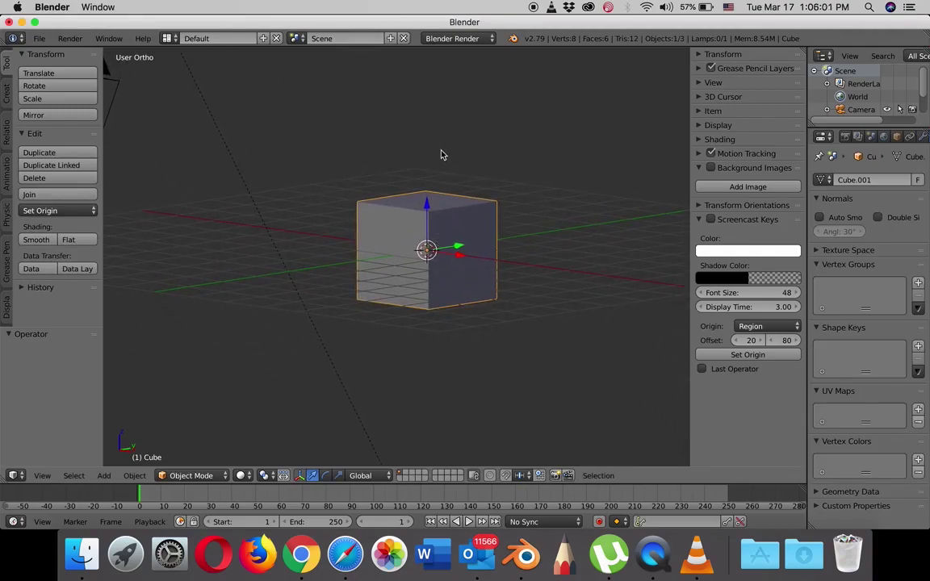
# Enable Background Images and Screencast Keys for the 3D view.
pyautogui.click(712, 169)
pyautogui.click(700, 168)
pyautogui.click(700, 169)
pyautogui.click(710, 220)
pyautogui.click(748, 355)
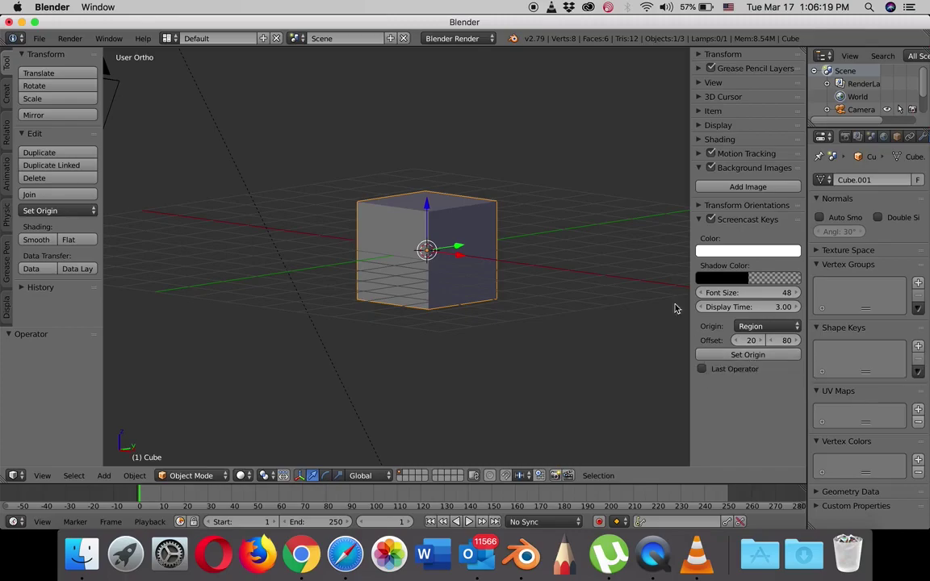
# Add a background image entry and set its axis to Front.
pyautogui.click(727, 187)
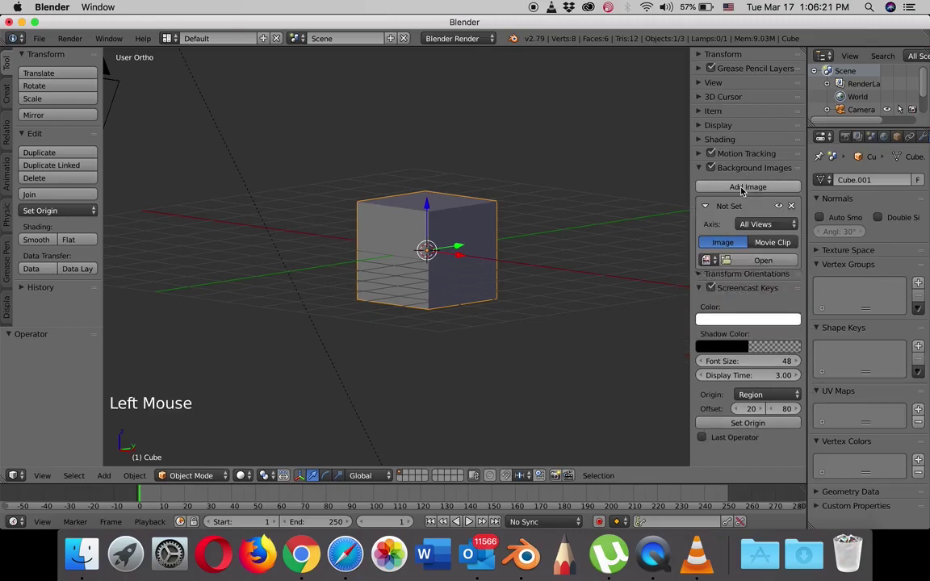
pyautogui.click(767, 224)
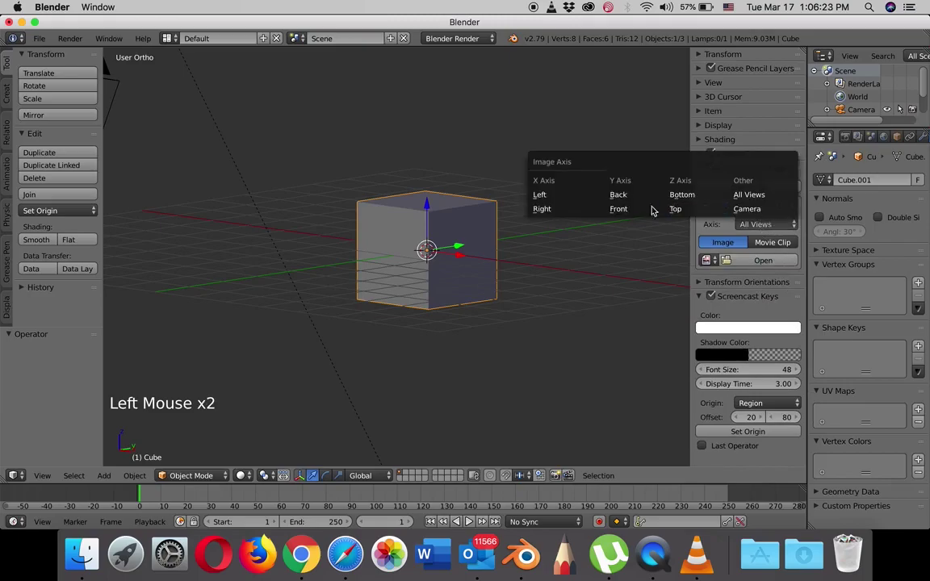
pyautogui.click(619, 208)
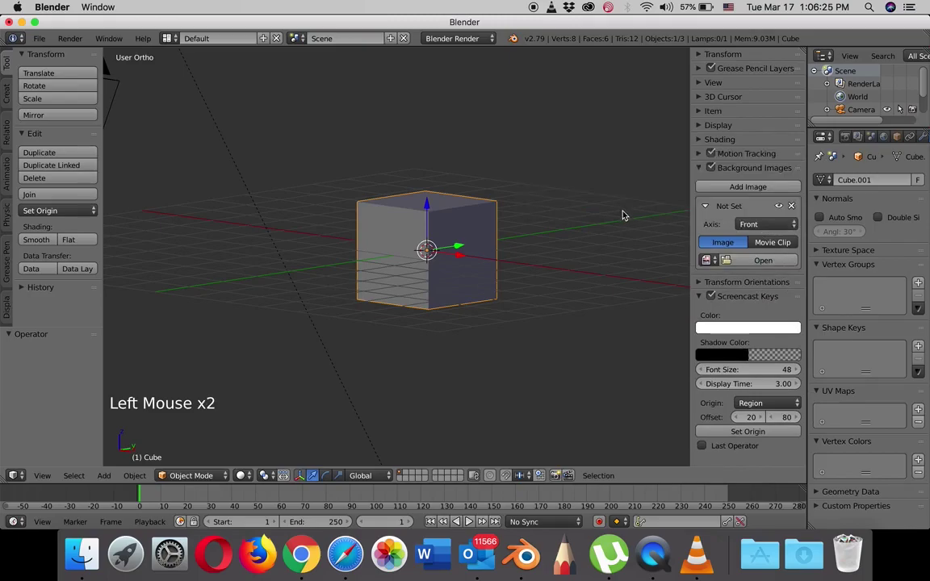
# Load "boy reference image .jpg" from the CTA375 2020 folder in Documents as the background image.
pyautogui.click(726, 260)
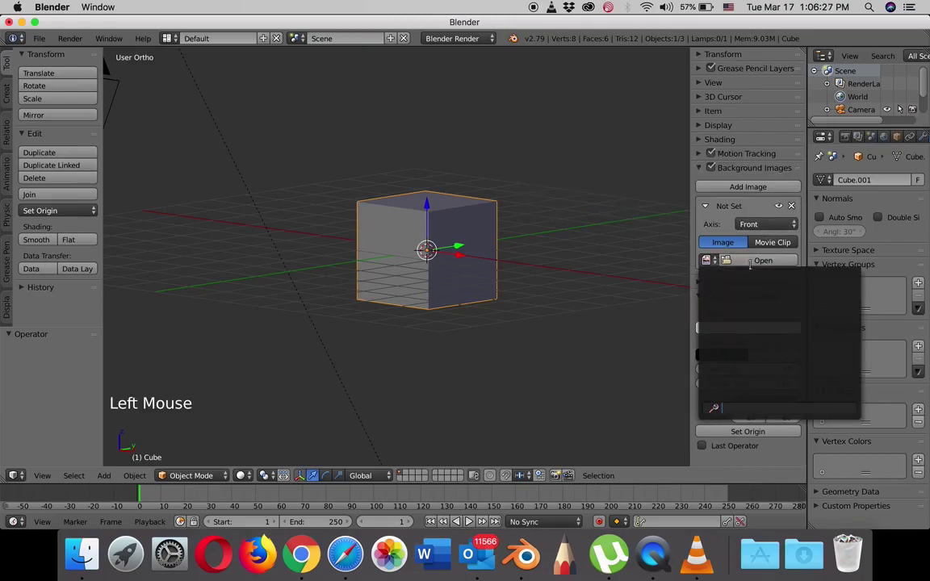
pyautogui.click(752, 261)
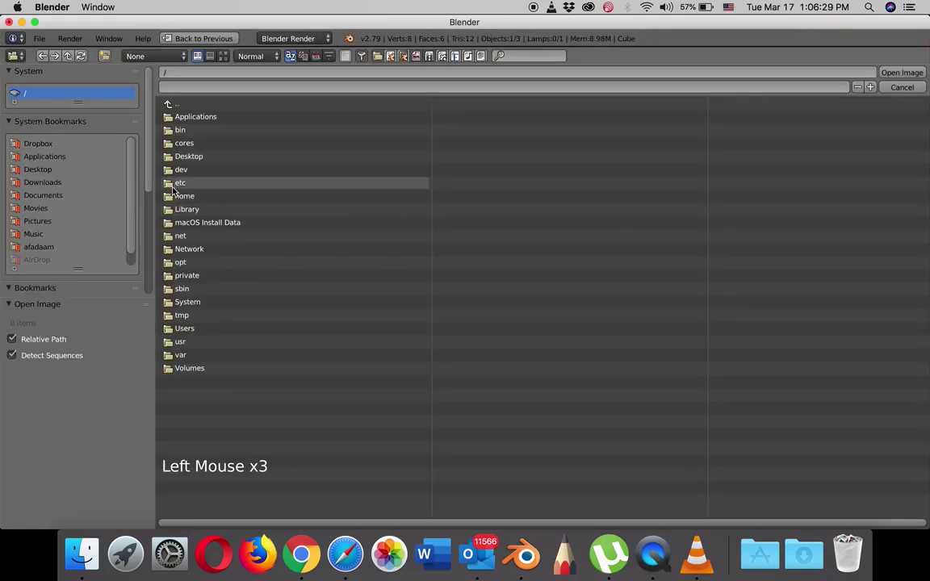
pyautogui.click(42, 184)
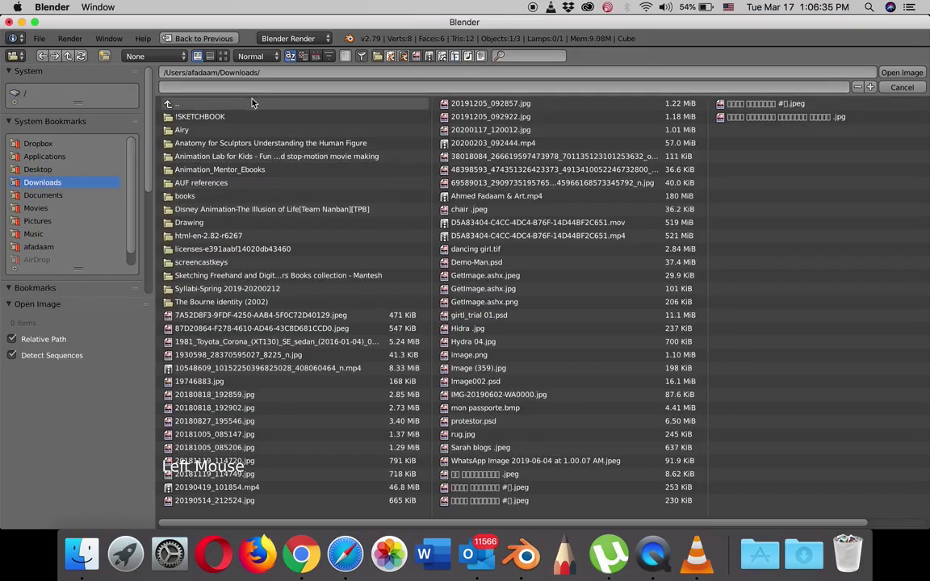
pyautogui.click(47, 196)
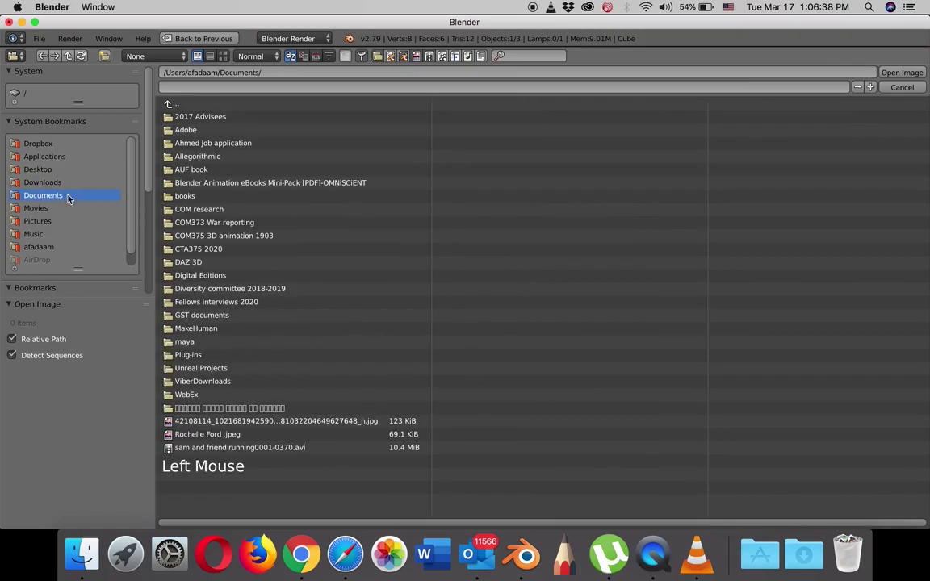
pyautogui.doubleClick(209, 249)
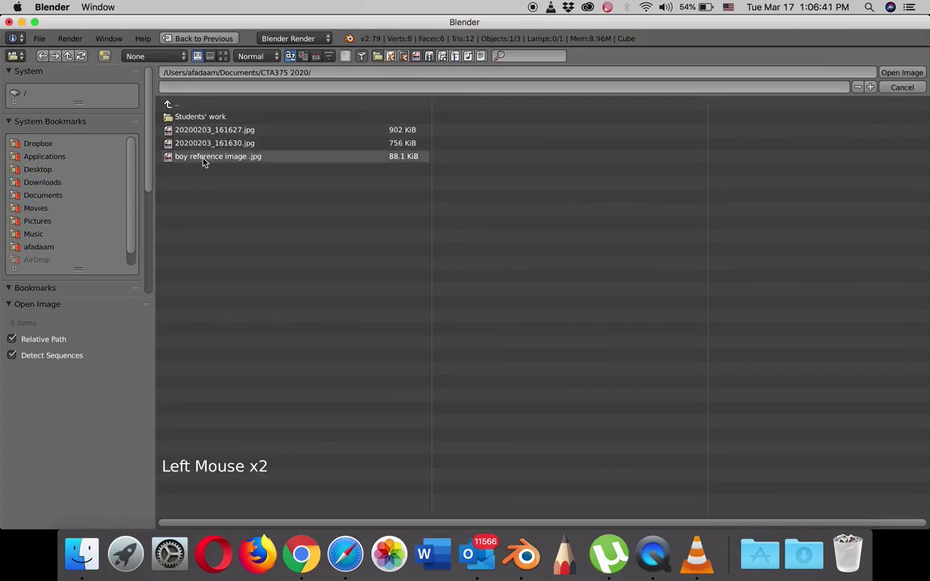
pyautogui.click(204, 159)
pyautogui.doubleClick(204, 158)
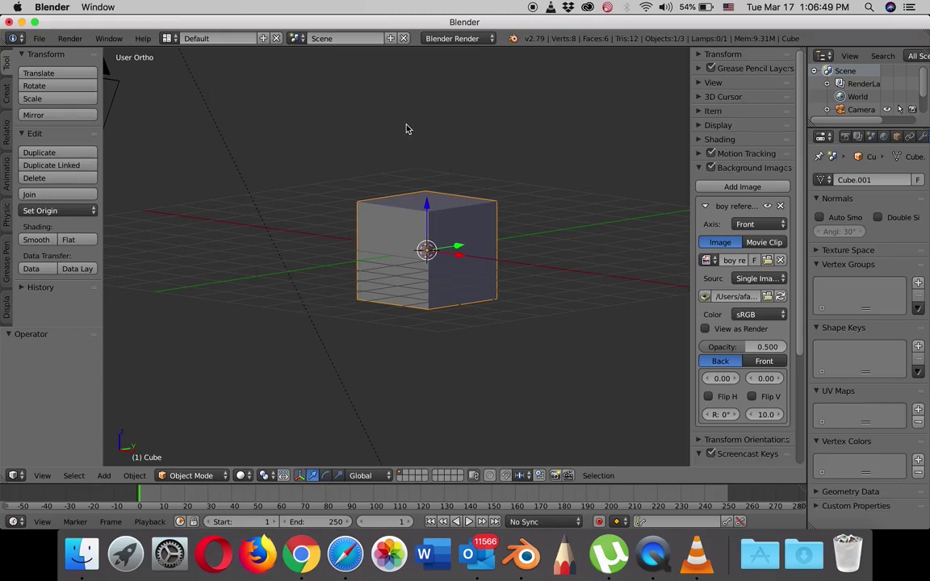
# In front orthographic view, shift the background image horizontally to an X offset of -1.40.
pyautogui.press('KP_1')
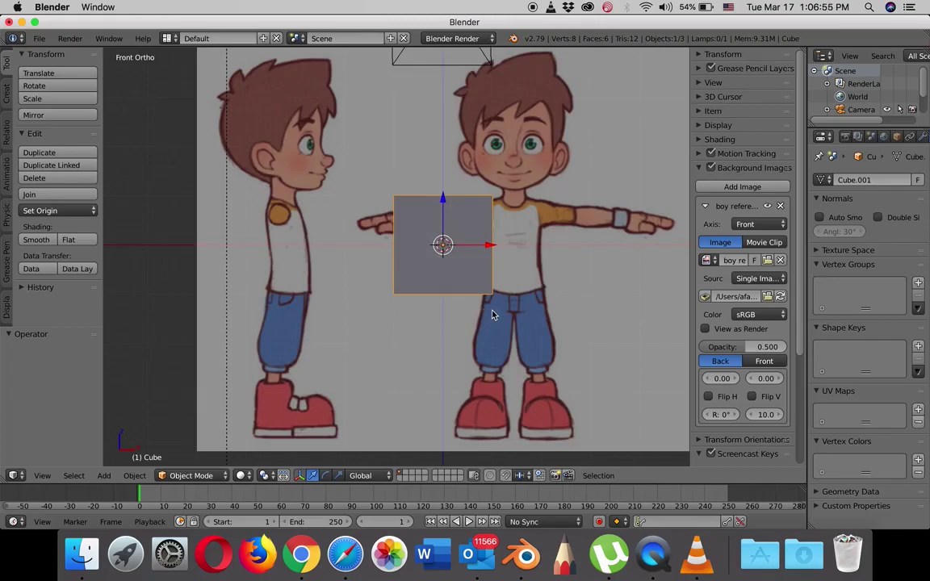
pyautogui.scroll(-2, 487, 315)
pyautogui.scroll(1, 500, 314)
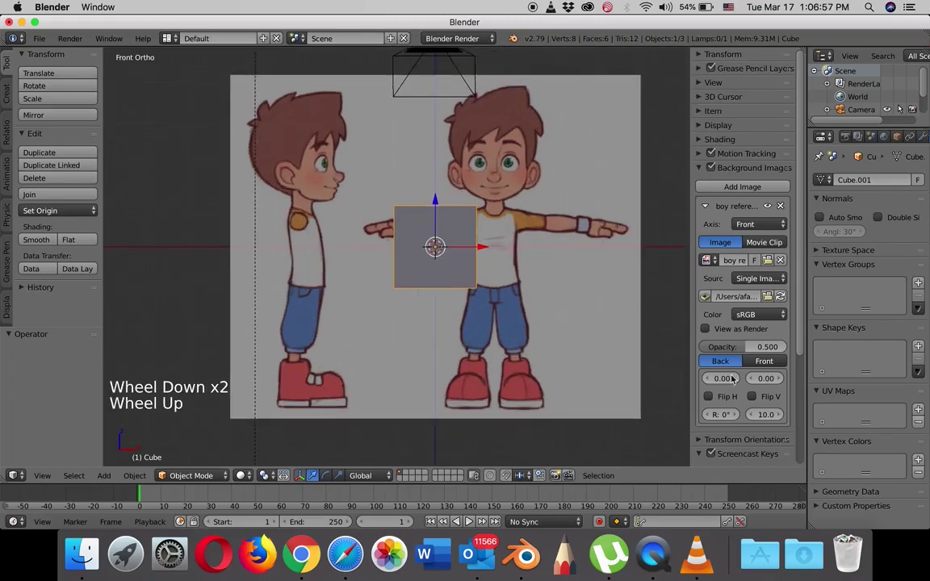
pyautogui.scroll(-4, 744, 362)
pyautogui.scroll(-3, 743, 363)
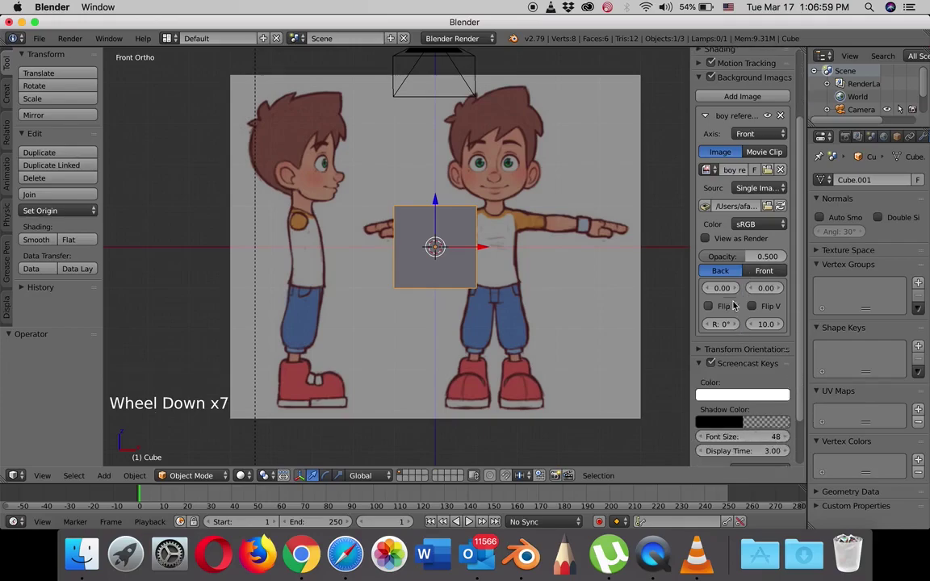
pyautogui.click(708, 288)
pyautogui.click(708, 288)
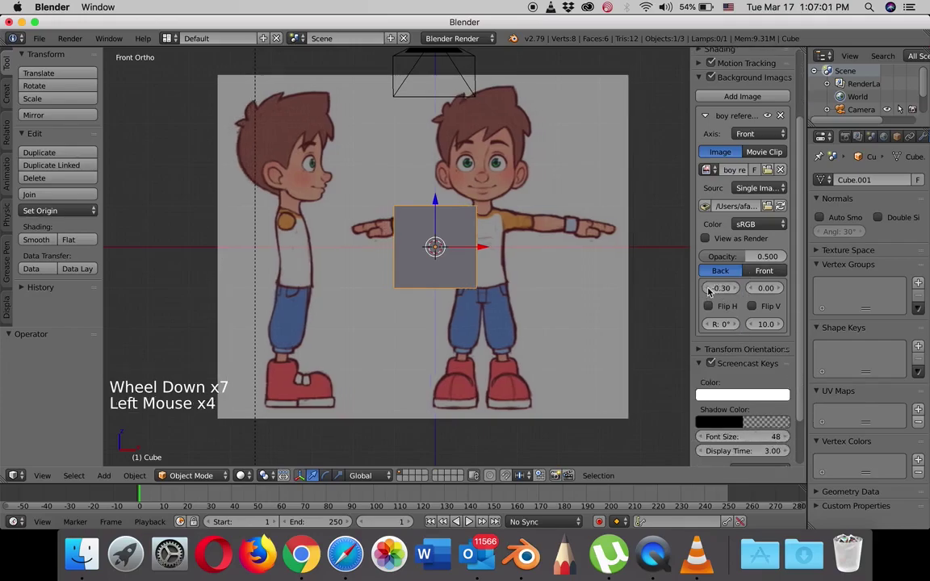
pyautogui.click(708, 288)
pyautogui.click(709, 289)
pyautogui.click(709, 288)
pyautogui.click(708, 288)
pyautogui.click(708, 288)
pyautogui.click(708, 288)
pyautogui.click(708, 288)
pyautogui.click(708, 289)
pyautogui.click(709, 289)
pyautogui.click(708, 288)
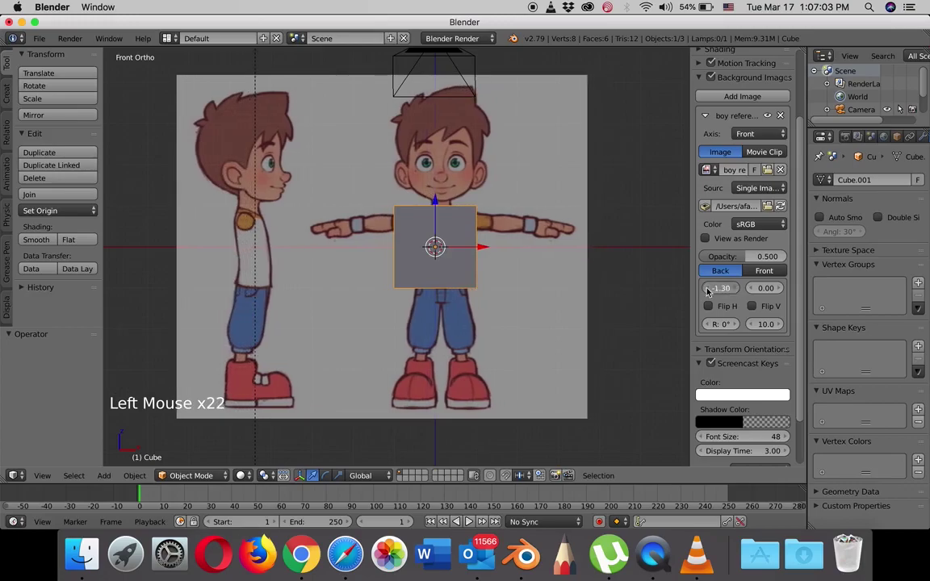
# Fine-tune the background image's X offset to -1.45 so the boy's front-facing figure is centred on the vertical axis.
pyautogui.scroll(6, 461, 206)
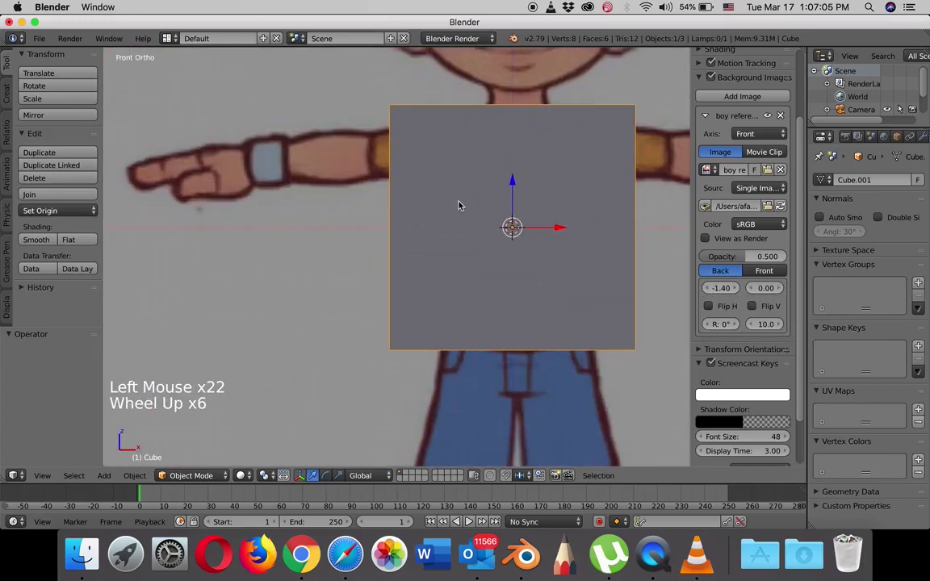
pyautogui.keyDown('shift'); pyautogui.moveTo(484, 201); pyautogui.dragTo(395, 379, button='middle'); pyautogui.keyUp('shift')
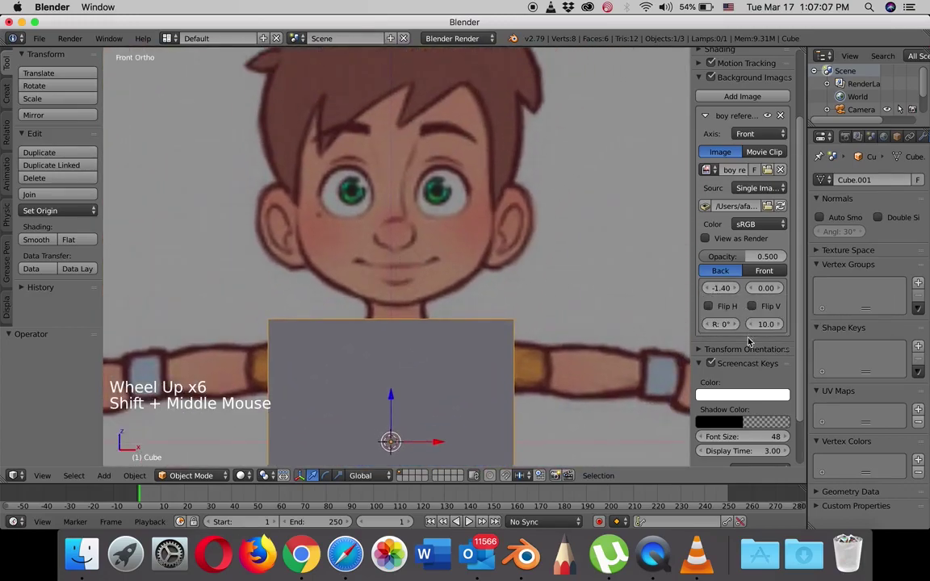
pyautogui.click(708, 291)
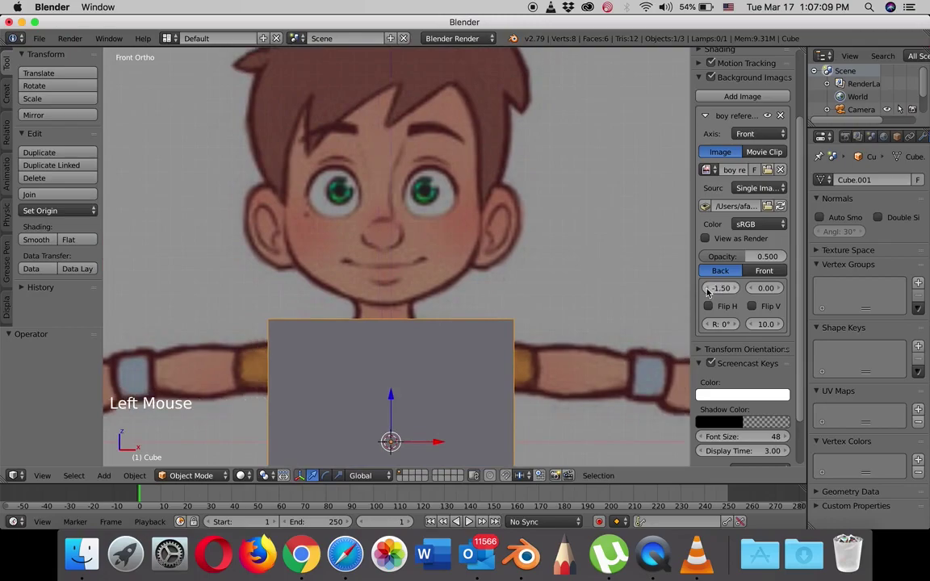
pyautogui.click(738, 291)
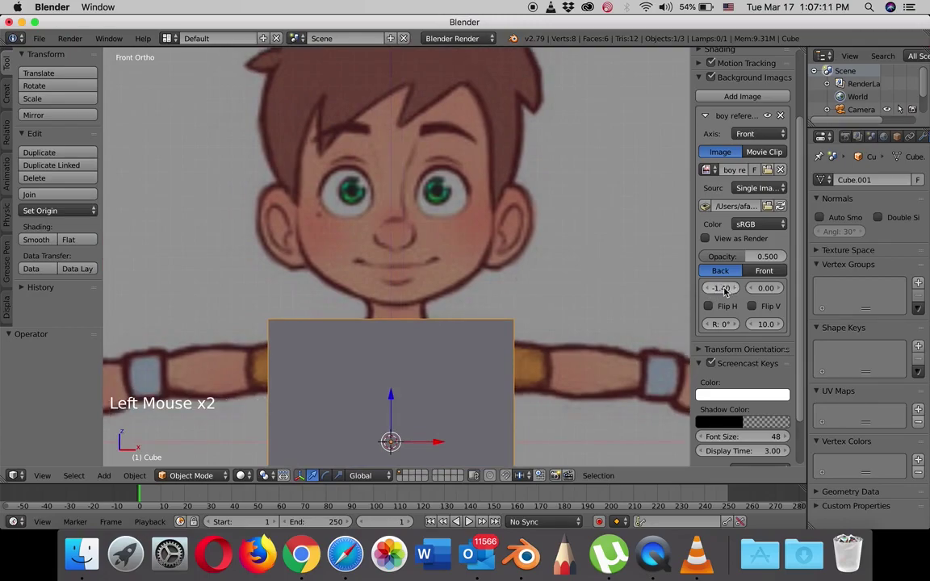
pyautogui.click(724, 288)
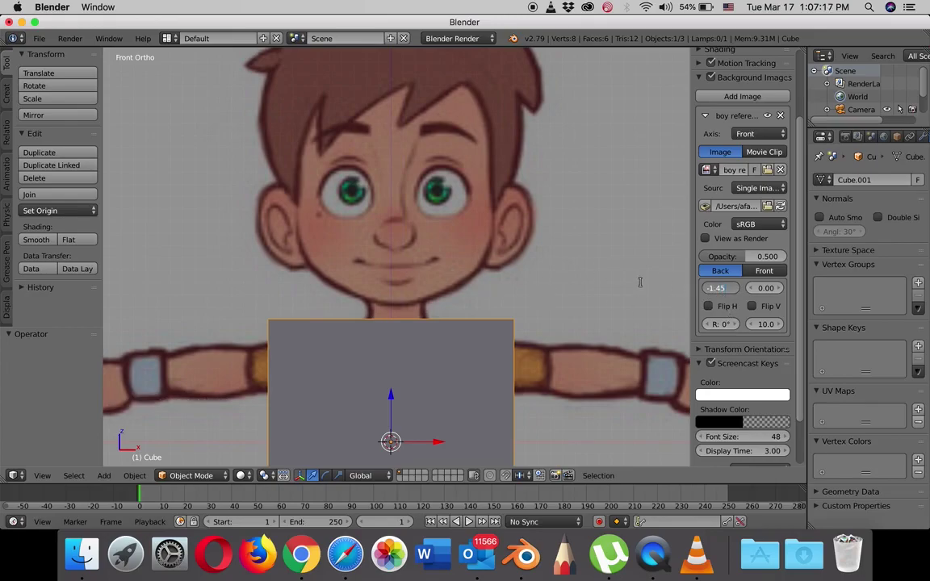
pyautogui.press('Return')
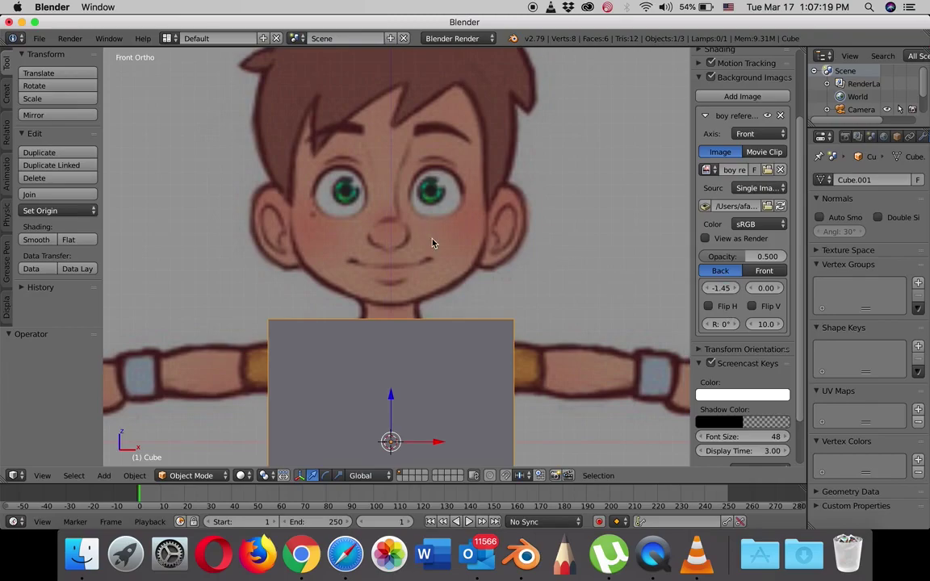
# Split the 3D view into two side-by-side viewports and hide the properties and tool shelf in the original one.
pyautogui.scroll(-5, 442, 248)
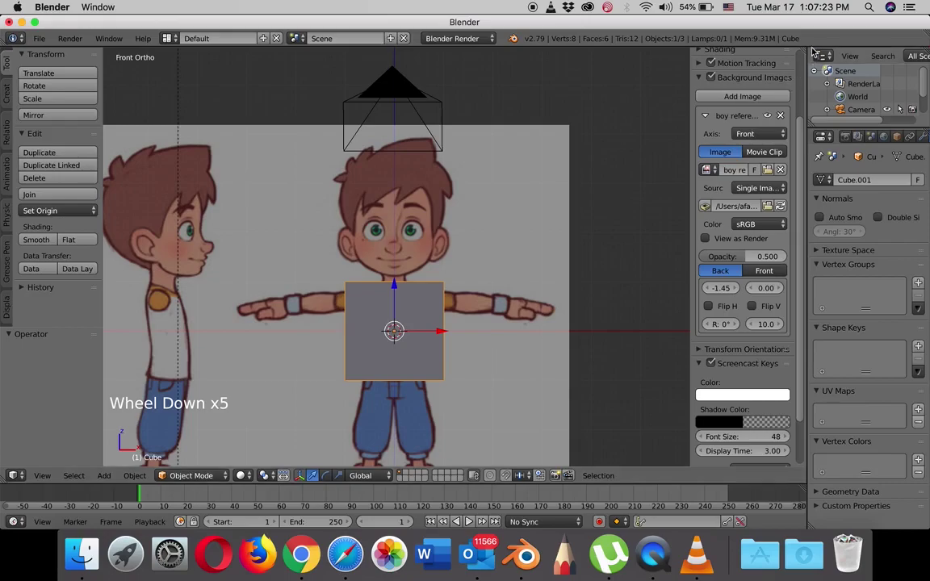
pyautogui.moveTo(805, 51); pyautogui.dragTo(442, 81)
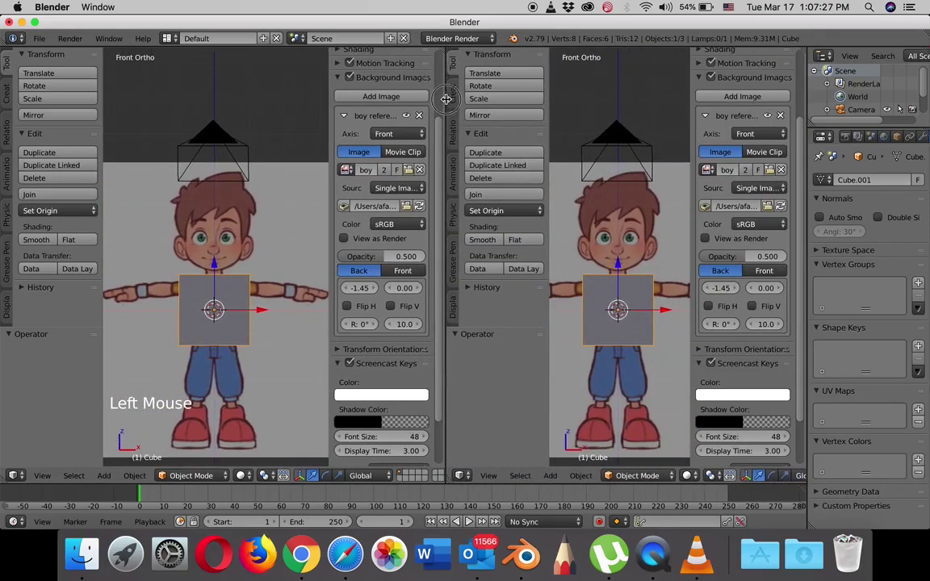
pyautogui.press('n')
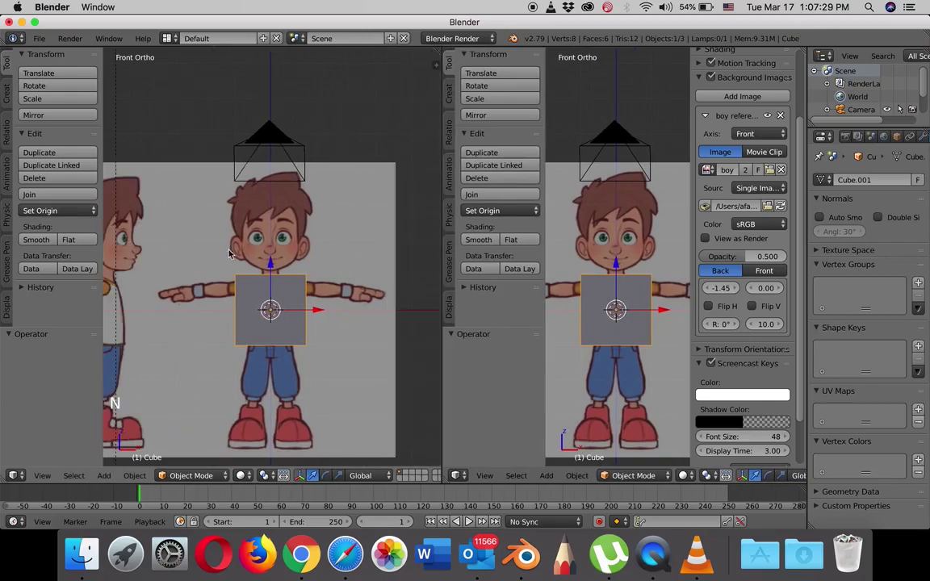
pyautogui.press('t')
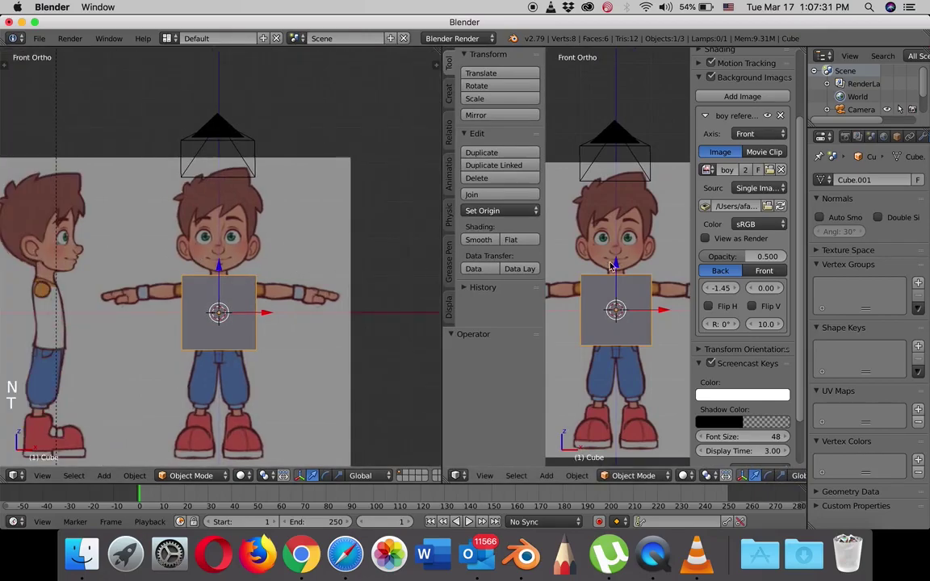
# Set the second viewport's background image axis to Right and show that viewport in right orthographic view without its tool shelf.
pyautogui.click(759, 134)
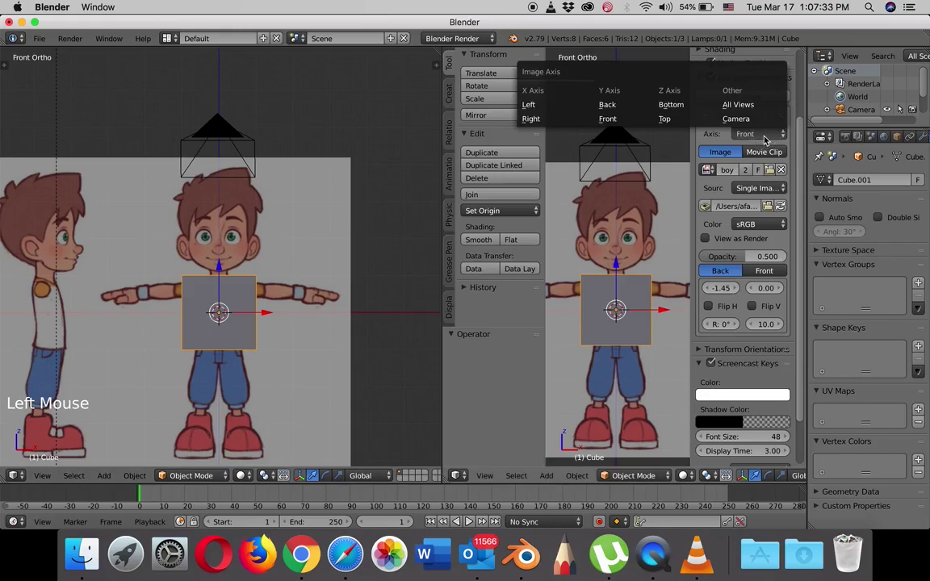
pyautogui.click(549, 120)
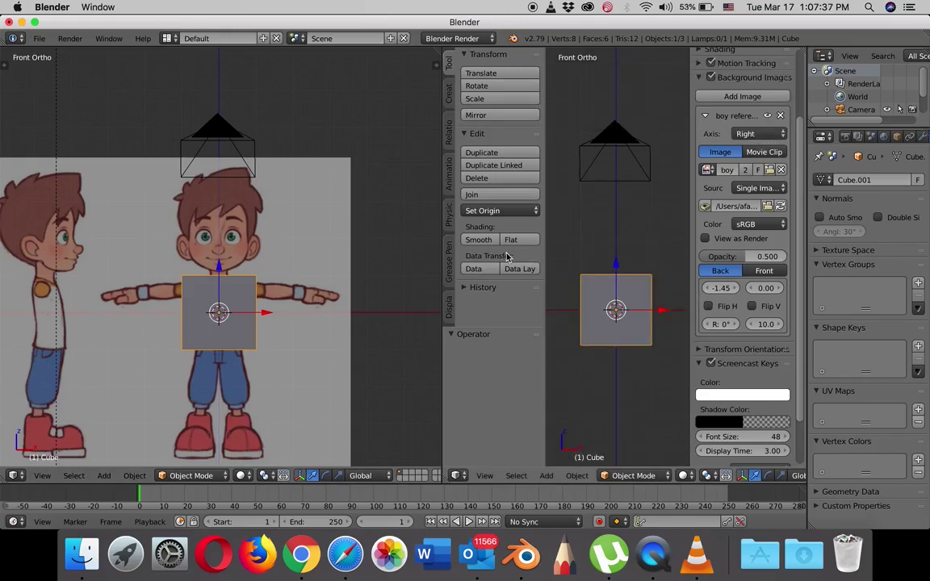
pyautogui.press('t')
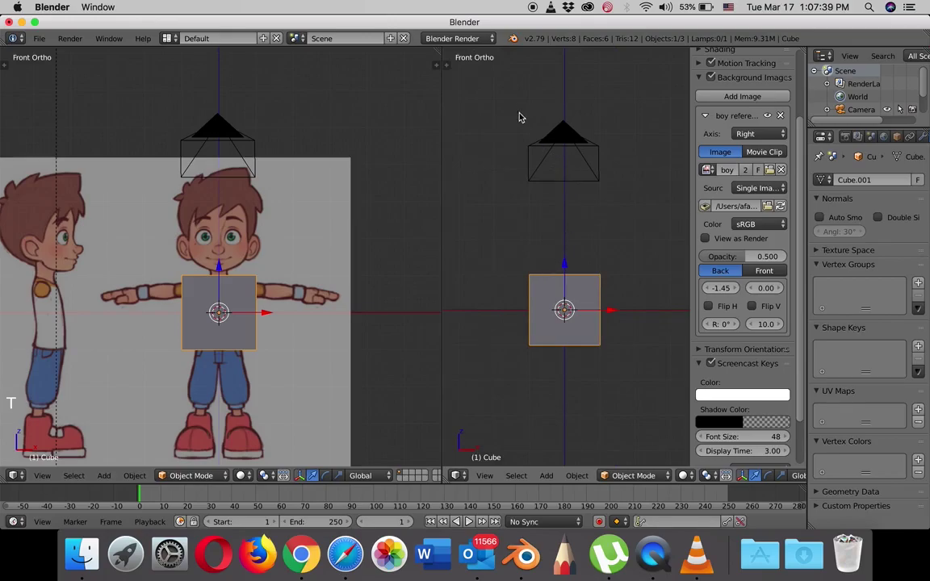
pyautogui.press('KP_3')
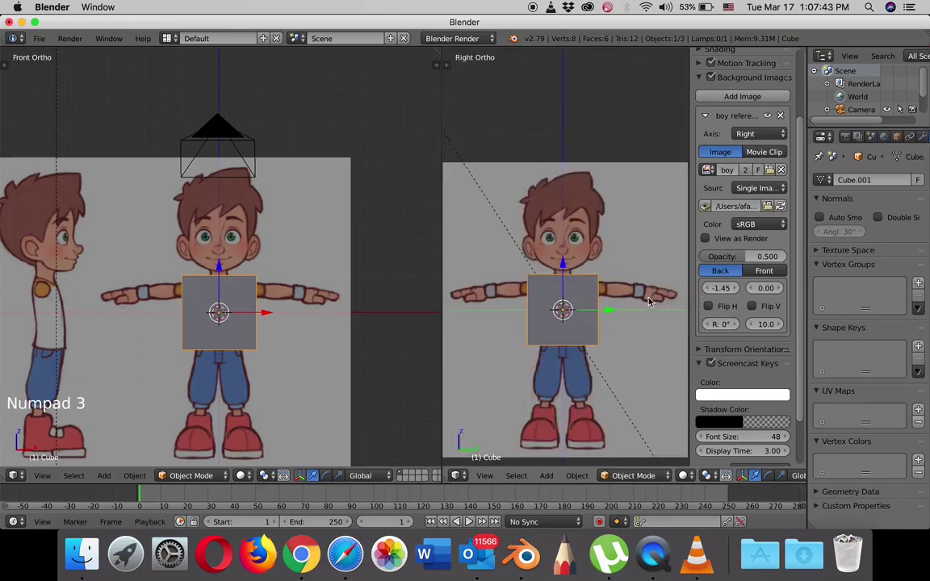
# Flip the right-view background image horizontally and shift it to an X offset of -3.25 to align the side profile with the cube.
pyautogui.scroll(-2, 638, 302)
pyautogui.scroll(2, 627, 302)
pyautogui.scroll(-2, 627, 303)
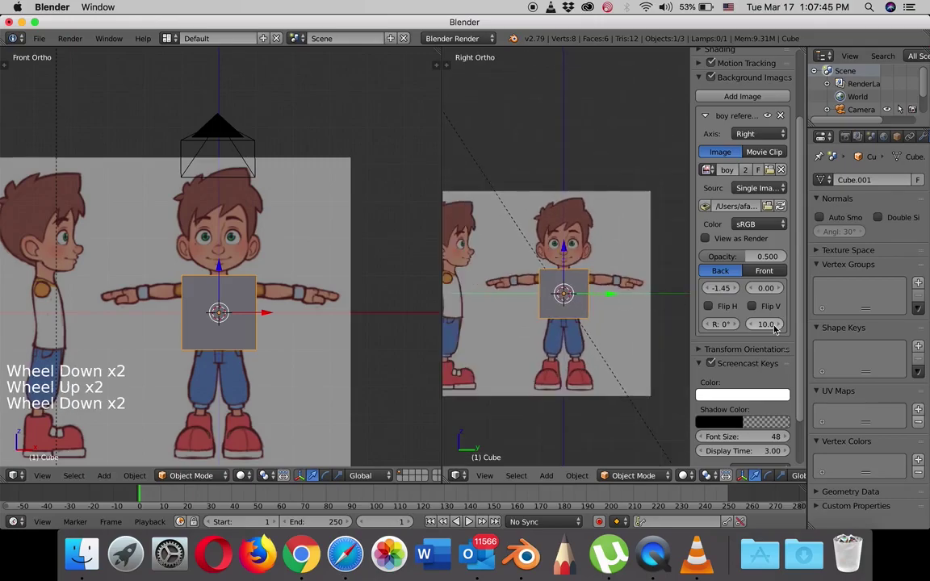
pyautogui.click(708, 307)
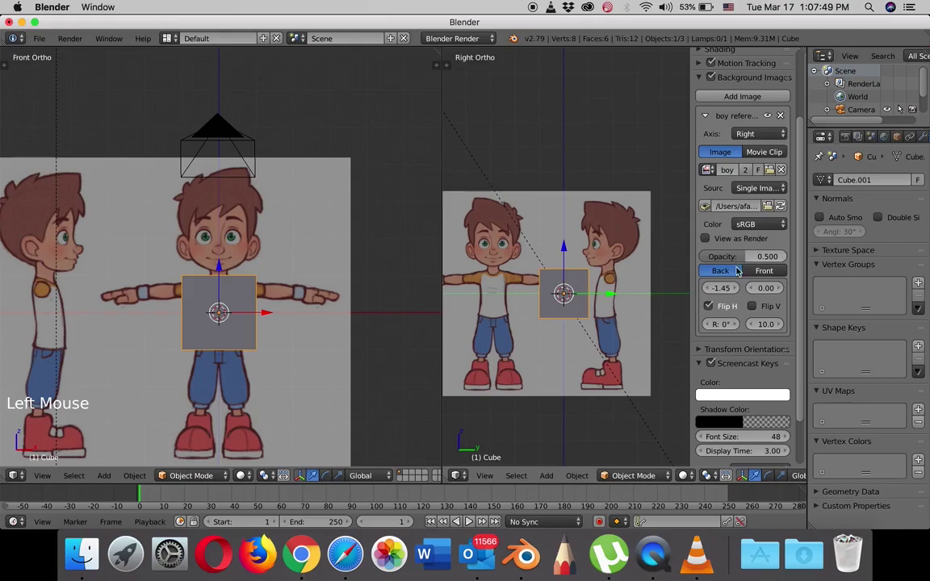
pyautogui.moveTo(721, 288); pyautogui.dragTo(641, 289)
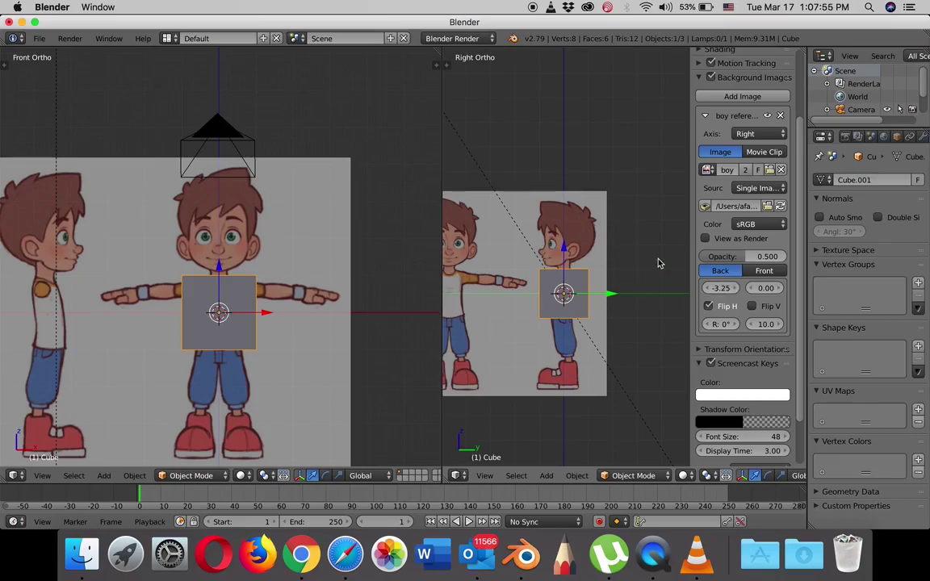
pyautogui.press('n')
pyautogui.scroll(2, 233, 273)
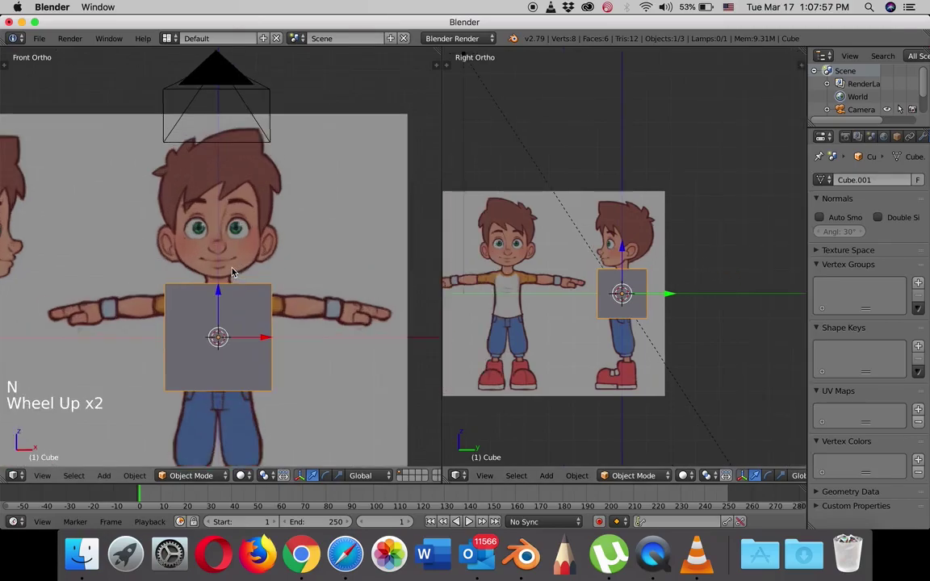
# Widen the front viewport, frame the boy's body in both views, and show the front view in wireframe.
pyautogui.keyDown('shift'); pyautogui.moveTo(232, 273); pyautogui.dragTo(267, 178, button='middle'); pyautogui.keyUp('shift')
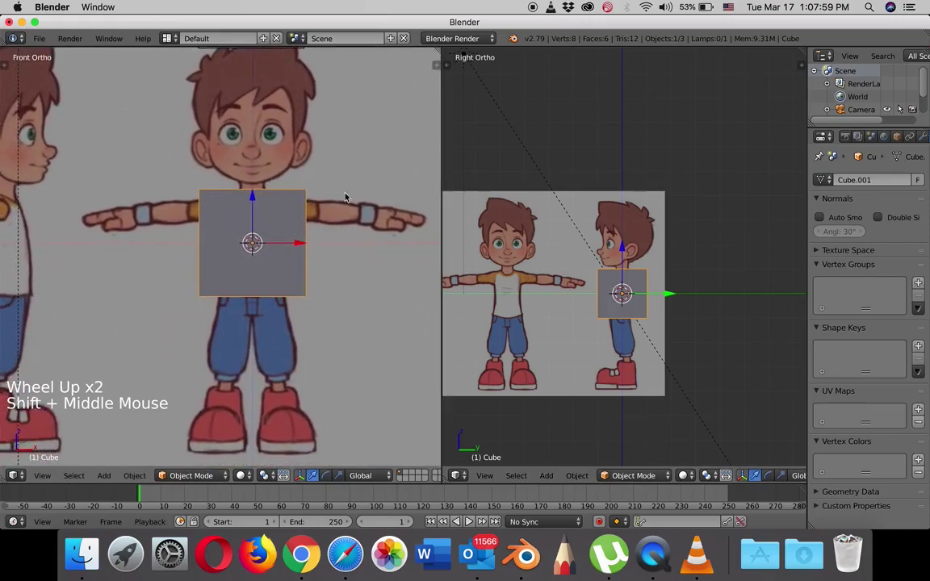
pyautogui.moveTo(442, 173); pyautogui.dragTo(523, 174)
pyautogui.scroll(6, 650, 290)
pyautogui.keyDown('shift'); pyautogui.moveTo(650, 290); pyautogui.dragTo(651, 135, button='middle'); pyautogui.keyUp('shift')
pyautogui.scroll(-1, 636, 176)
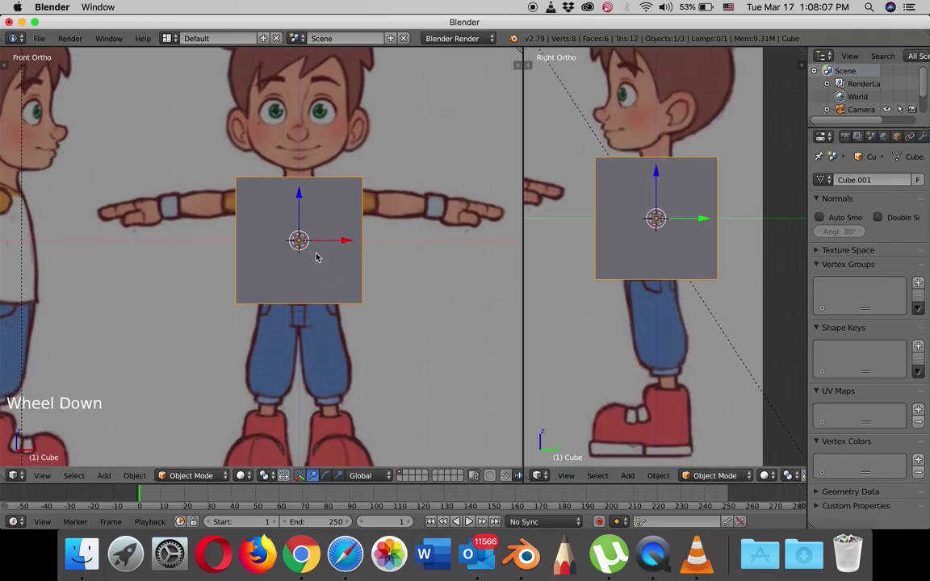
pyautogui.press('z')
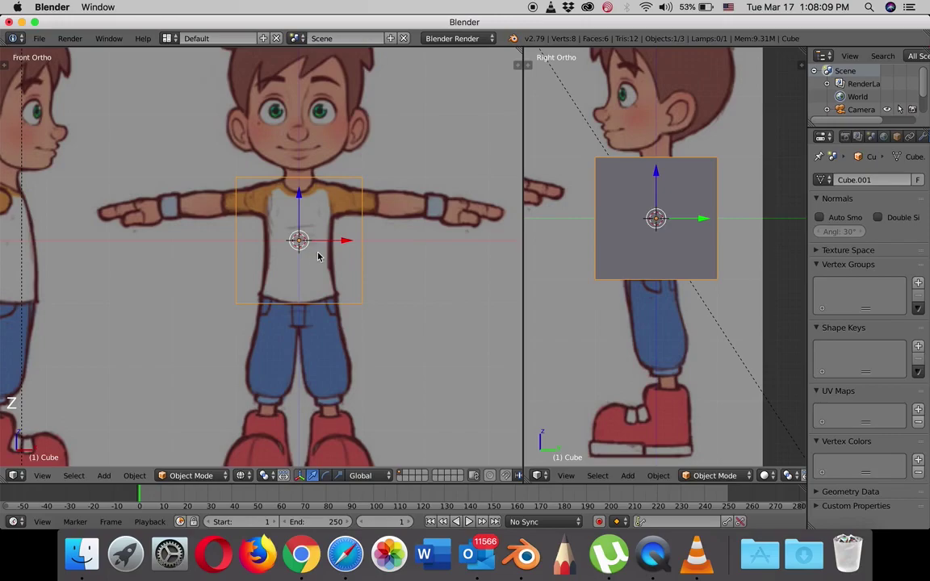
# Enter Edit Mode on the cube and add a centred vertical loop cut along the boy's midline.
pyautogui.press('Tab')
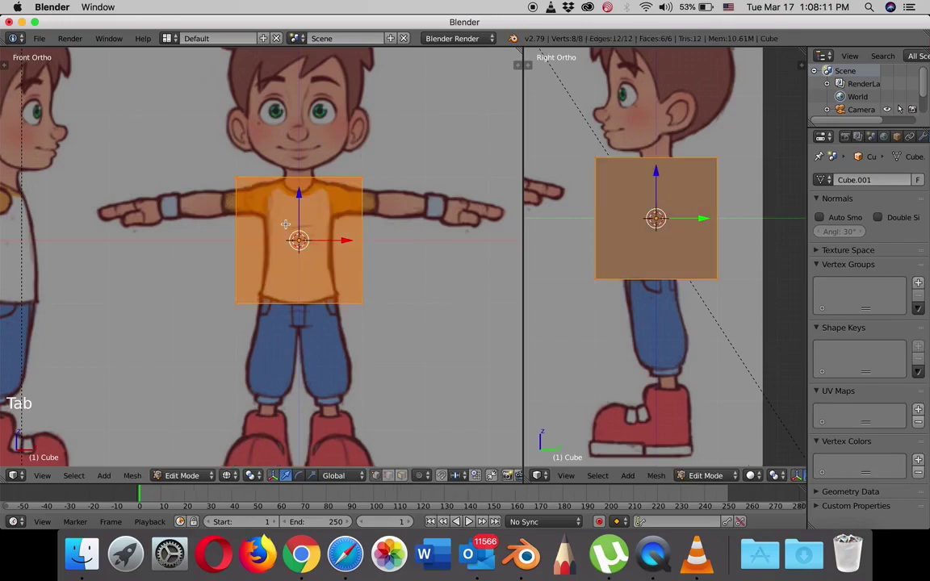
pyautogui.scroll(-1, 390, 246)
pyautogui.scroll(1, 383, 231)
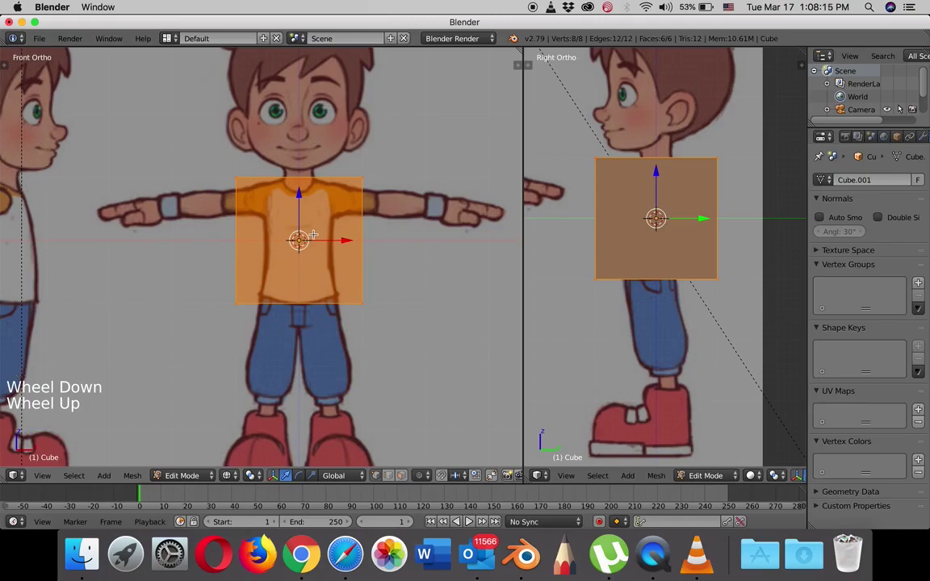
pyautogui.press('ctrl')
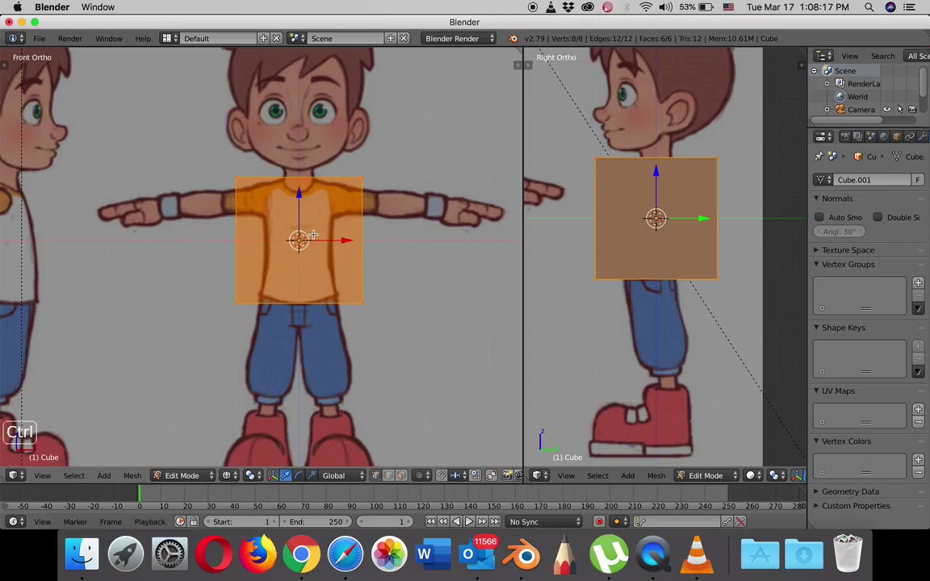
pyautogui.hotkey('ctrl', 'r')
pyautogui.click(301, 177)
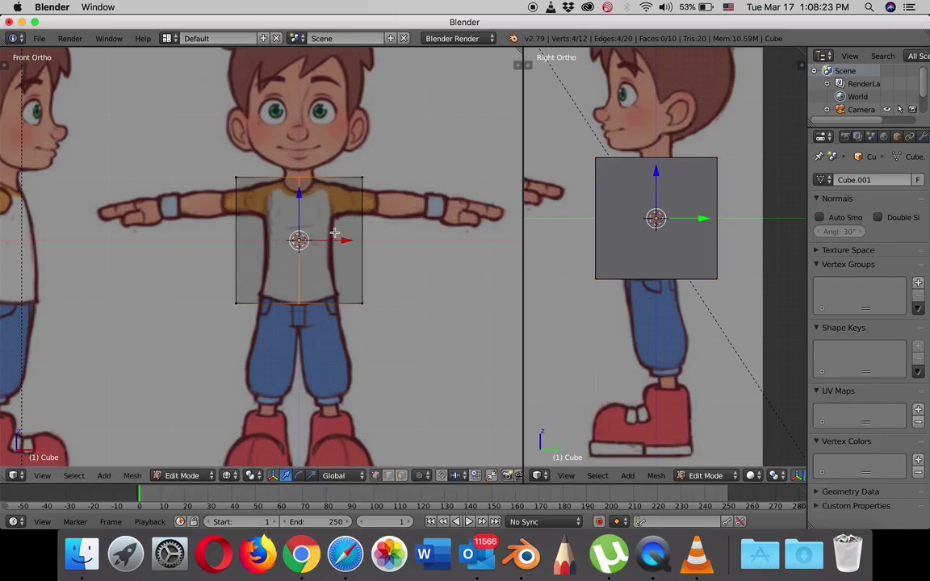
# Delete the four outer vertices on the cube's negative X side, keeping only the half beyond the centre loop.
pyautogui.press('a')
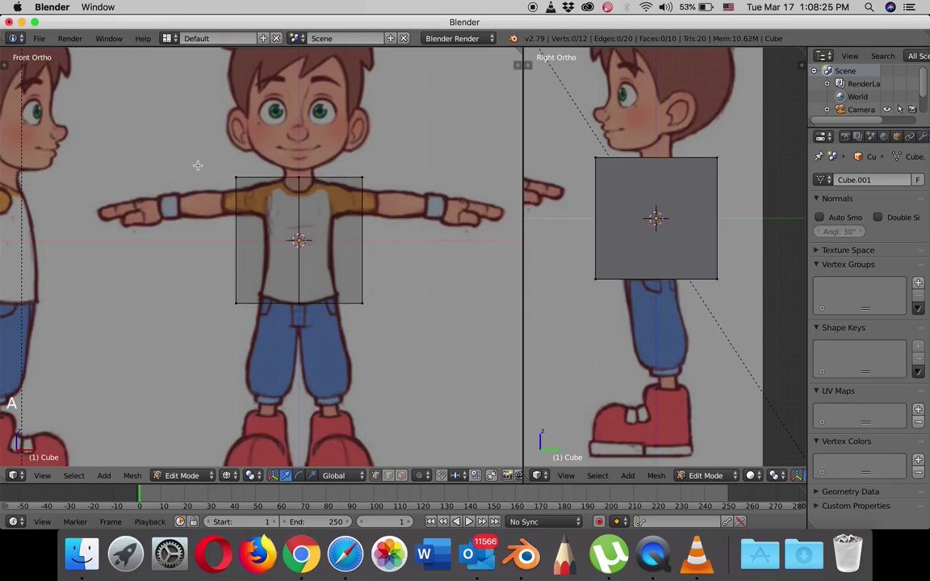
pyautogui.press('b')
pyautogui.moveTo(187, 141); pyautogui.dragTo(258, 333)
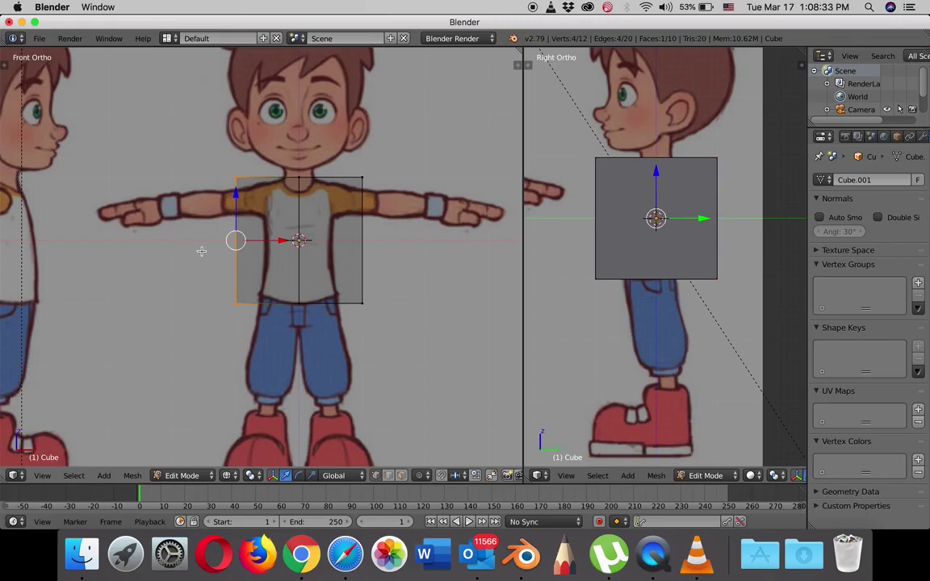
pyautogui.press('x')
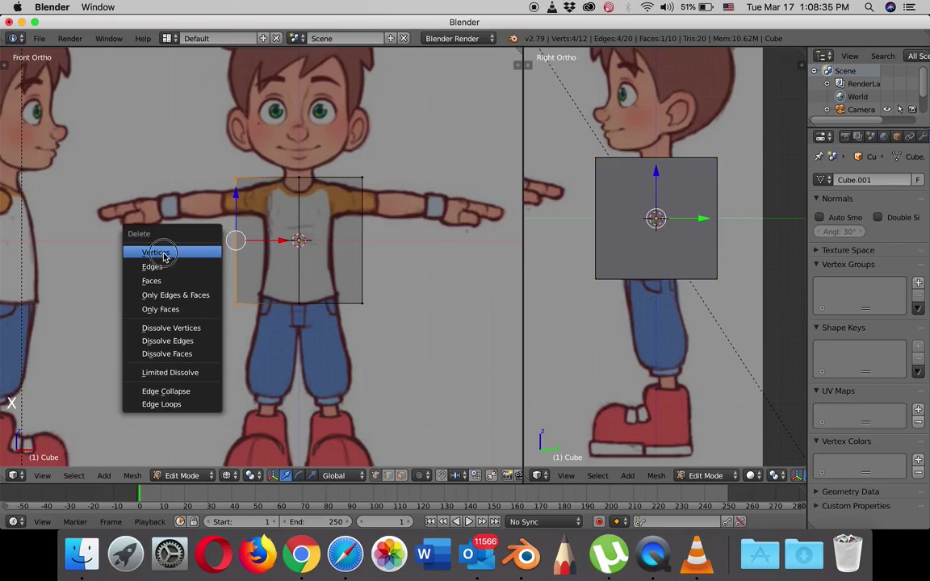
pyautogui.click(158, 252)
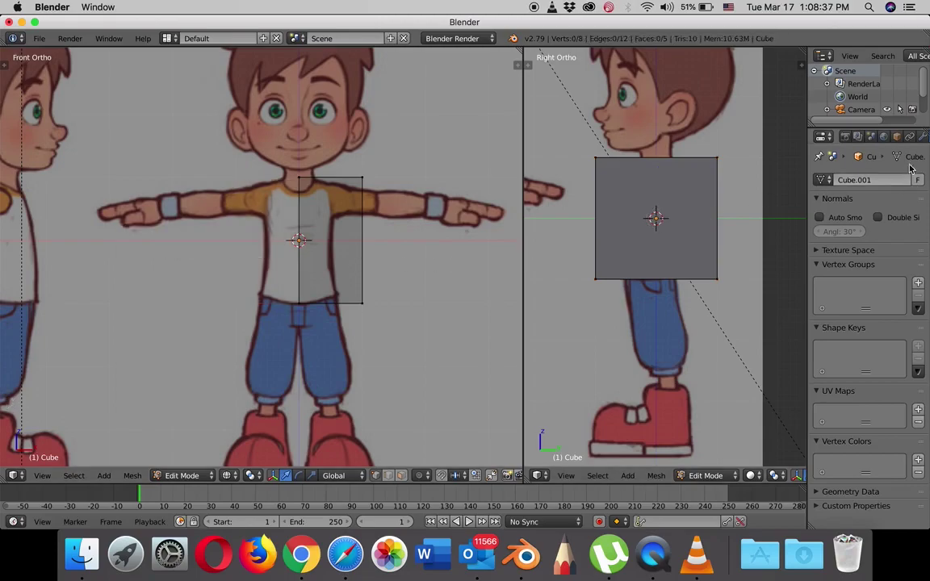
# Add a Mirror modifier on the X axis with Clipping enabled and the edit cage adjusted to the modifier result.
pyautogui.click(923, 137)
pyautogui.click(858, 181)
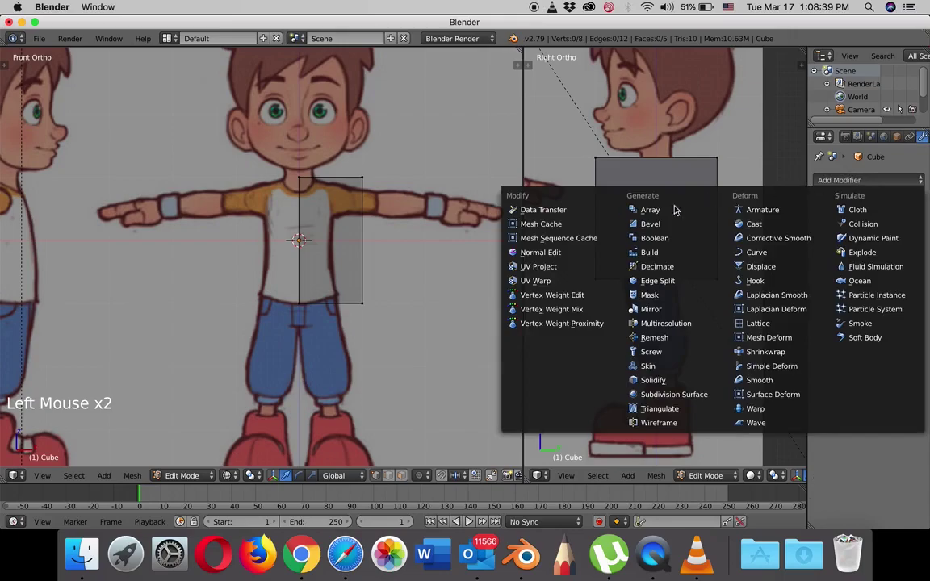
pyautogui.click(651, 309)
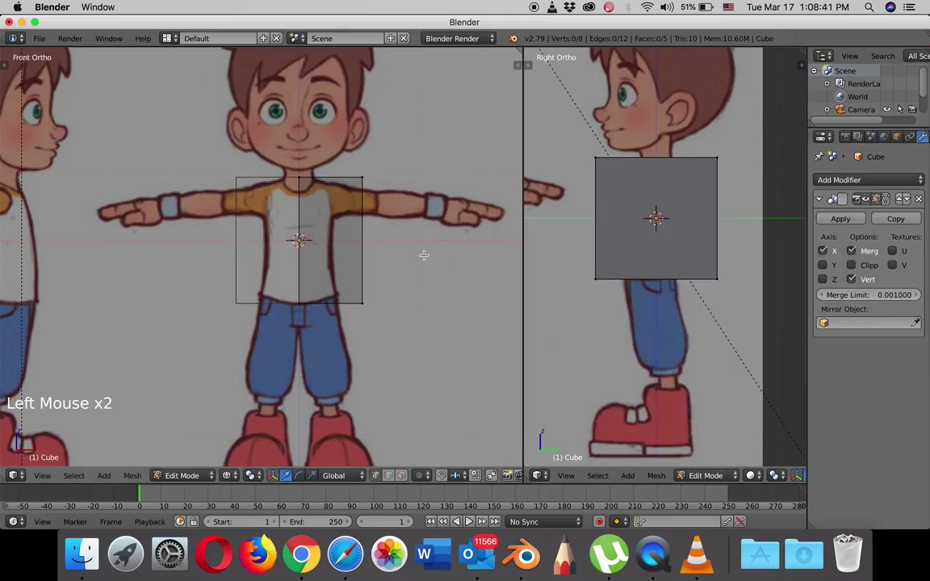
pyautogui.click(852, 266)
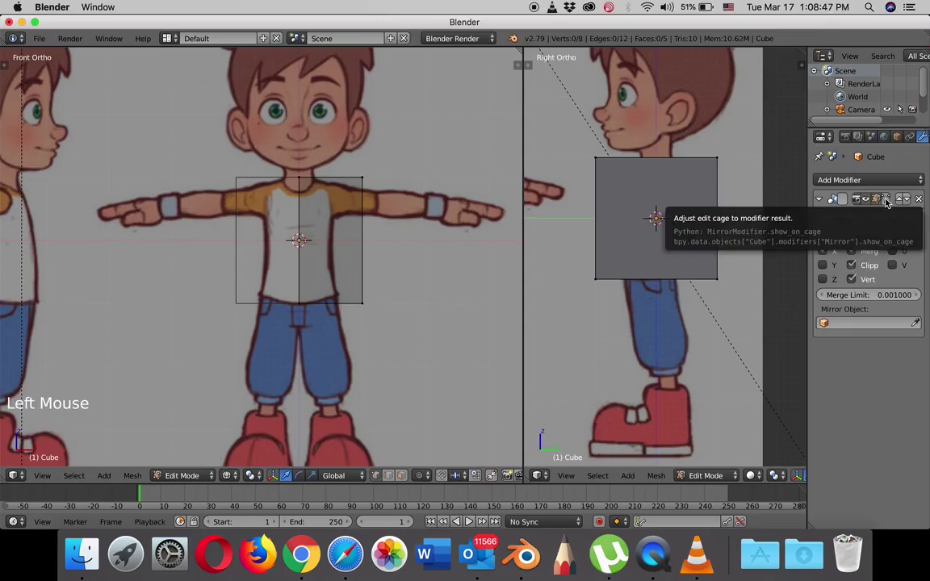
pyautogui.click(886, 200)
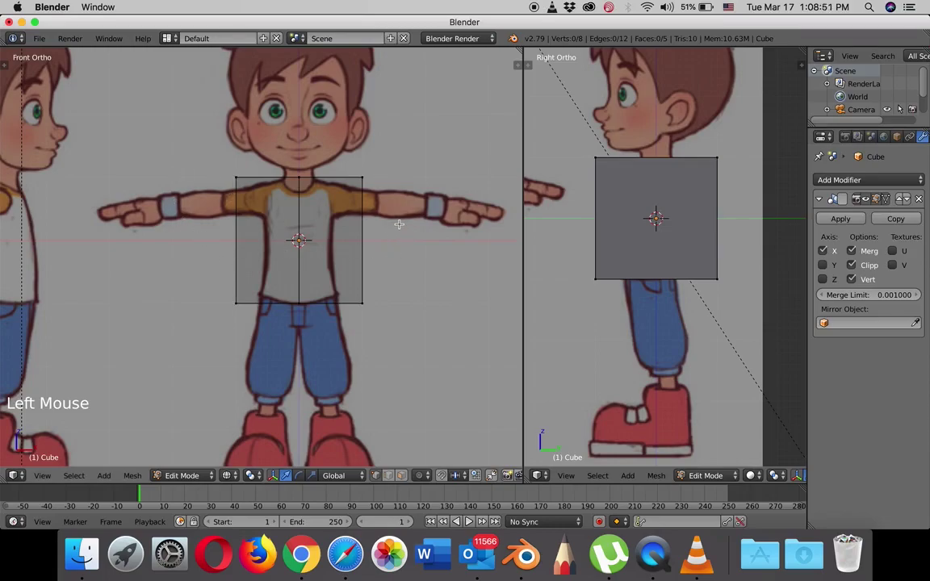
# Lower the box's bottom vertices in the front view to the boy's crotch level.
pyautogui.scroll(2, 396, 215)
pyautogui.scroll(-1, 395, 216)
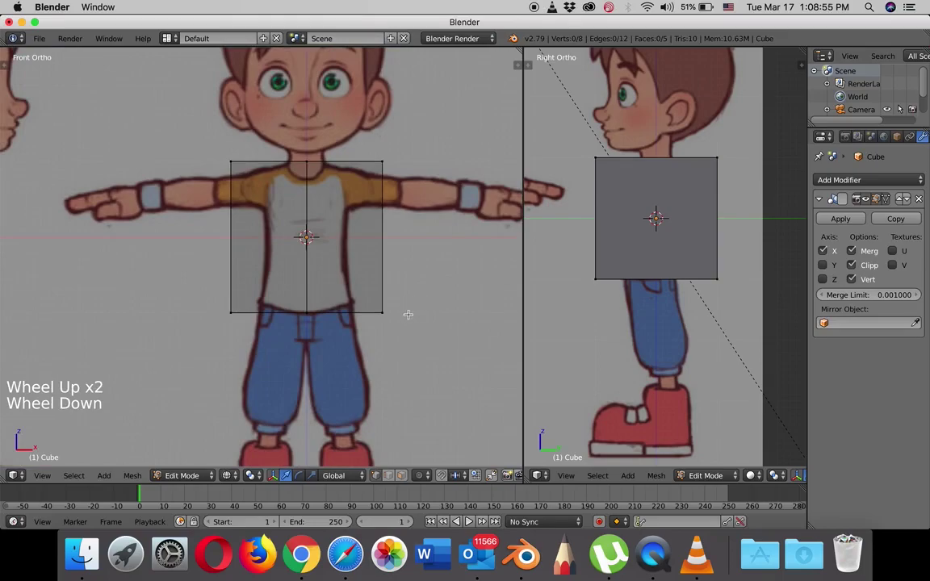
pyautogui.press('b')
pyautogui.moveTo(415, 291); pyautogui.dragTo(143, 353)
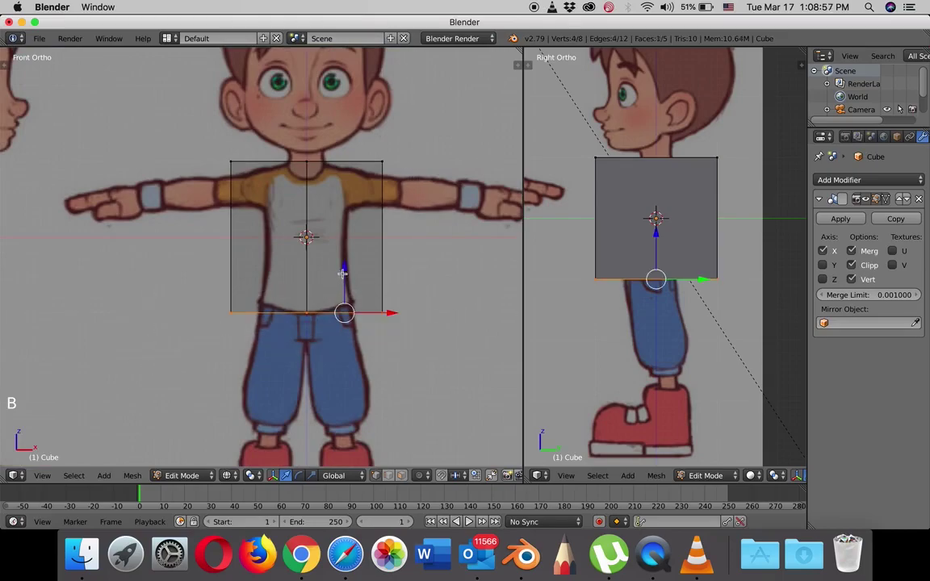
pyautogui.moveTo(342, 274); pyautogui.dragTo(339, 294)
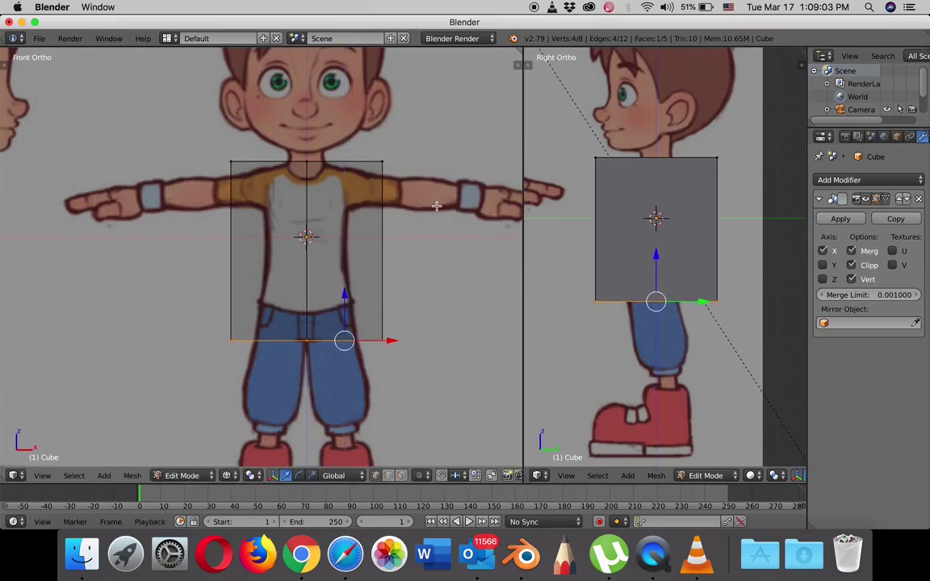
# Pull the box's outer side vertices inward along X to match the width of the boy's hips.
pyautogui.press('a')
pyautogui.press('b')
pyautogui.moveTo(414, 131); pyautogui.dragTo(355, 332)
pyautogui.moveTo(422, 251); pyautogui.dragTo(405, 252)
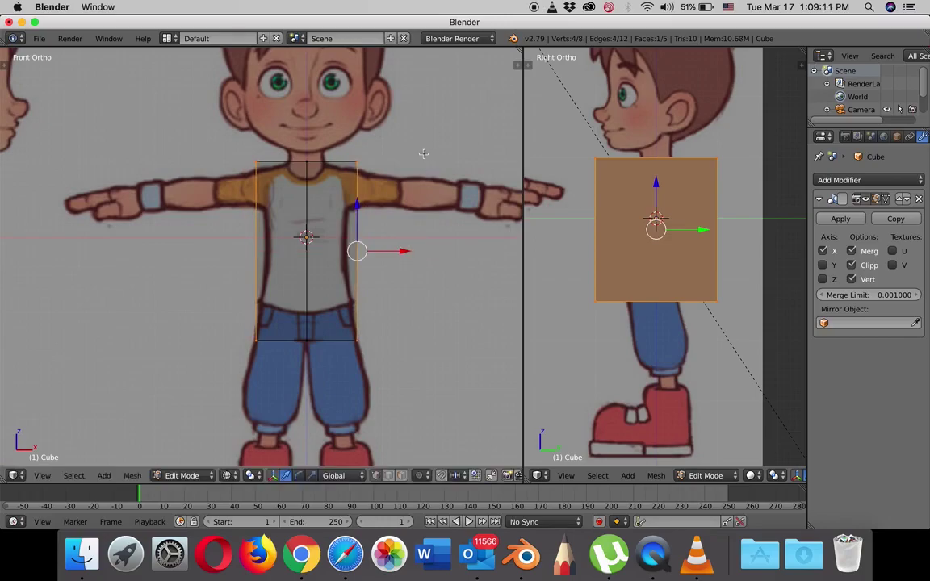
# Narrow the top outer corners to the chest width and lower the top edge slightly to the shirt's neckline.
pyautogui.press('a')
pyautogui.press('b')
pyautogui.moveTo(395, 137); pyautogui.dragTo(340, 190)
pyautogui.moveTo(404, 162); pyautogui.dragTo(203, 167)
pyautogui.press('a')
pyautogui.press('b')
pyautogui.moveTo(321, 111); pyautogui.dragTo(322, 116)
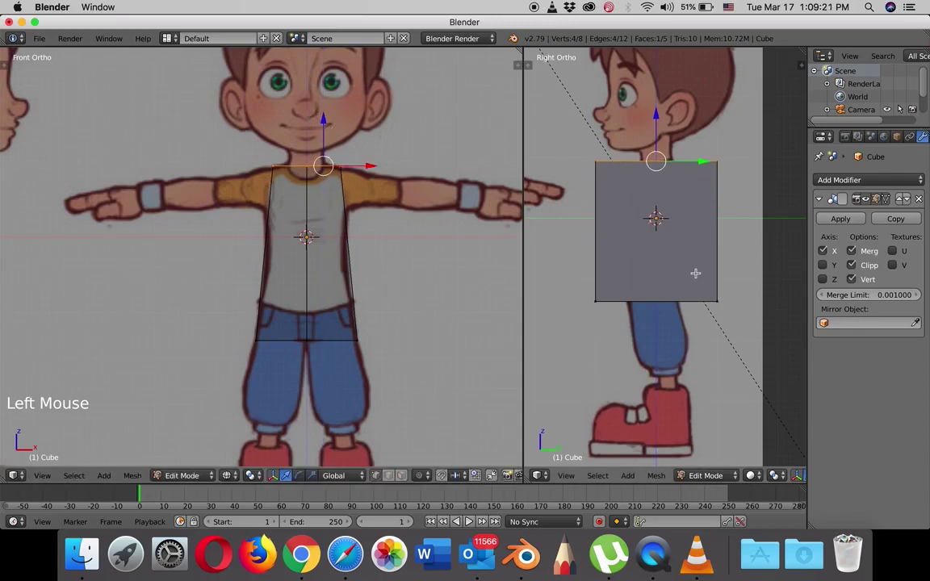
# Show the right view in wireframe and move the box's rear vertices forward to the boy's back.
pyautogui.press('z')
pyautogui.keyDown('shift'); pyautogui.moveTo(695, 259); pyautogui.dragTo(662, 272, button='middle'); pyautogui.keyUp('shift')
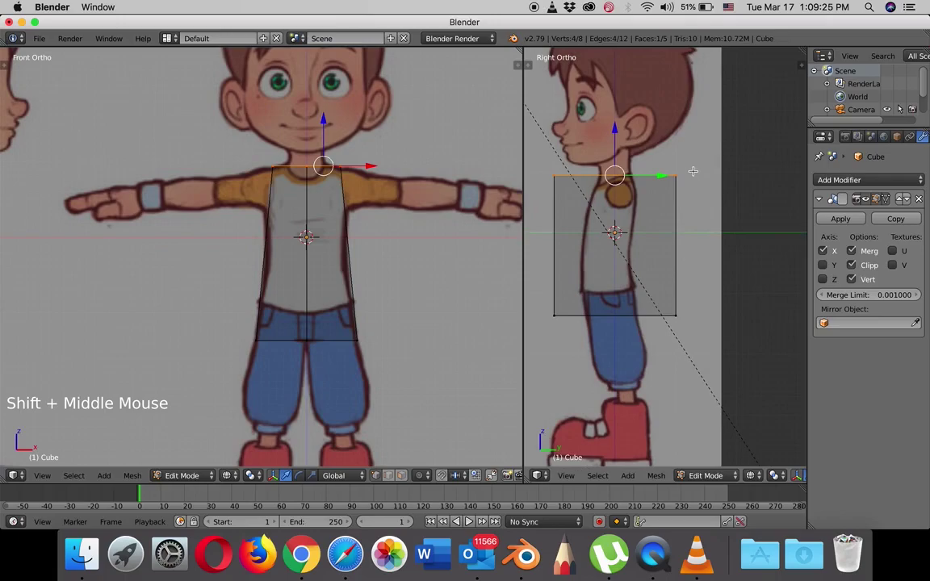
pyautogui.press('a')
pyautogui.press('b')
pyautogui.moveTo(695, 150); pyautogui.dragTo(545, 327)
pyautogui.moveTo(727, 248); pyautogui.dragTo(683, 246)
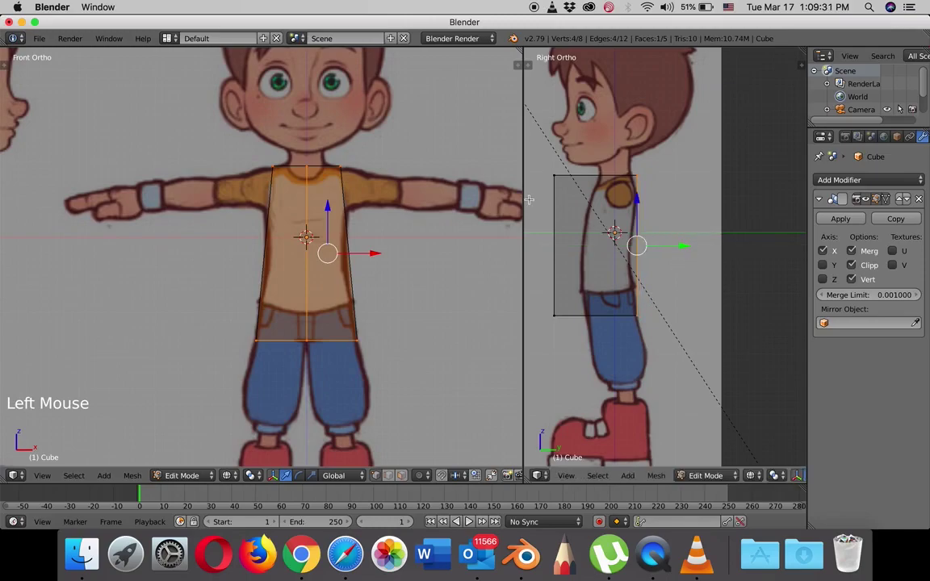
# Move the box's front vertices back along Y to the boy's belly outline in the right view.
pyautogui.press('a')
pyautogui.press('b')
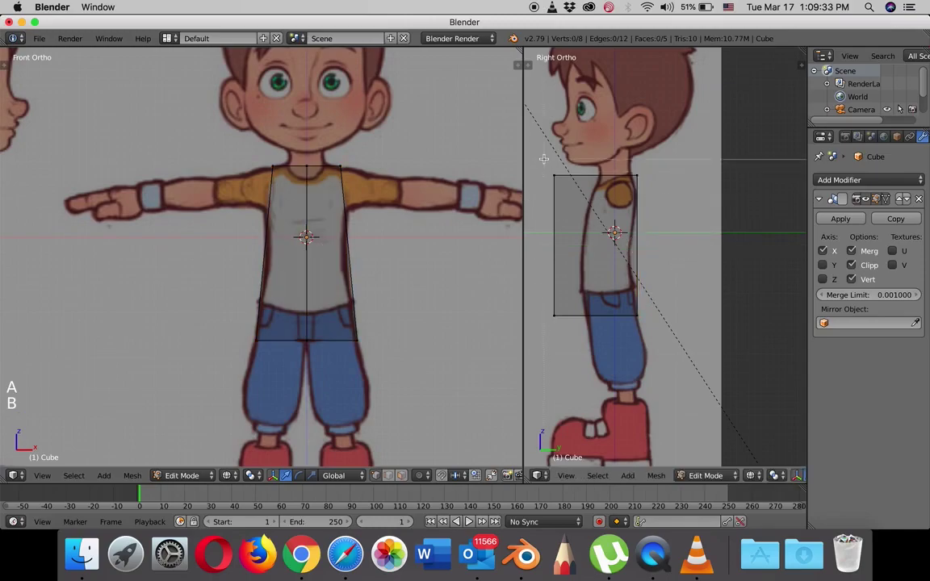
pyautogui.moveTo(544, 158); pyautogui.dragTo(562, 356)
pyautogui.moveTo(594, 246); pyautogui.dragTo(620, 250)
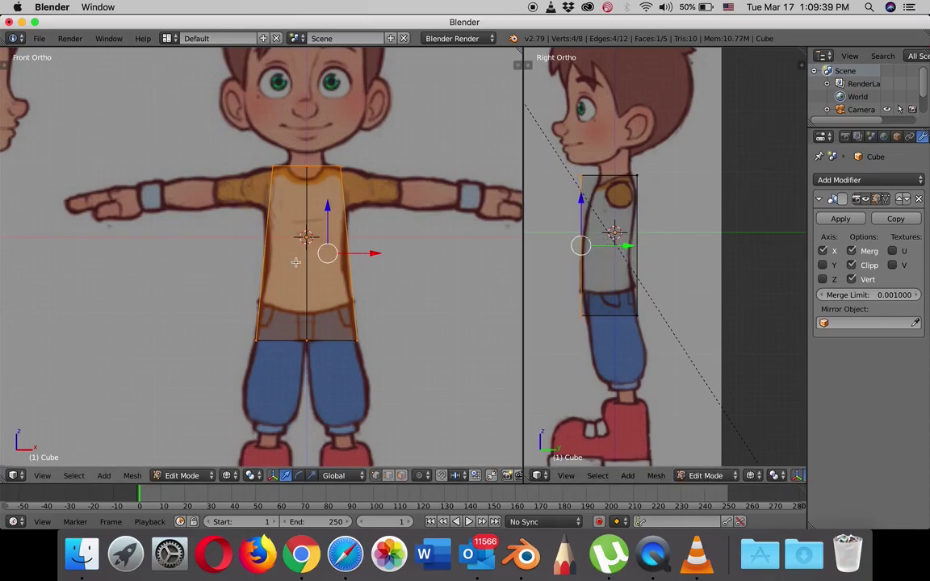
# Add a horizontal loop cut at the waist and scale it inward along X to fit the shirt outline.
pyautogui.scroll(2, 335, 247)
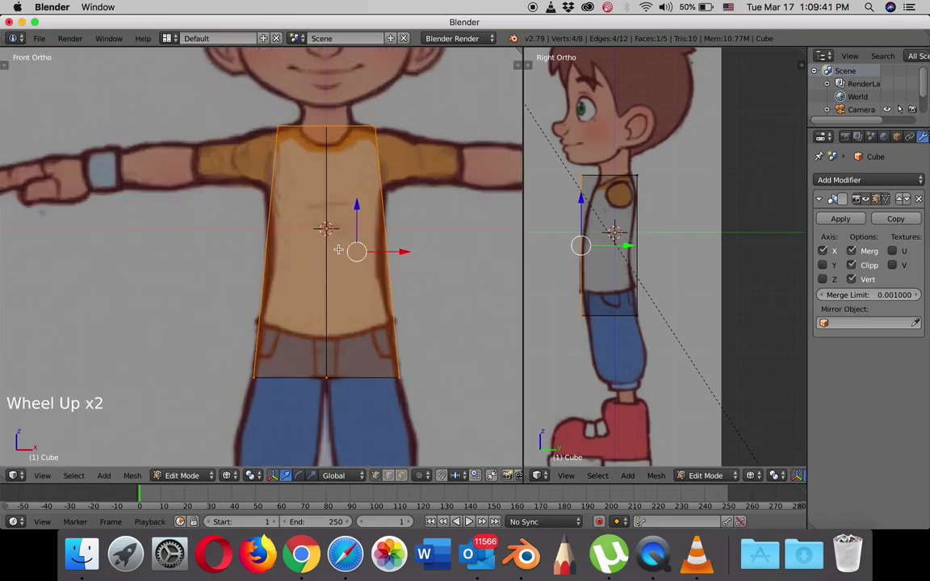
pyautogui.scroll(-1, 373, 259)
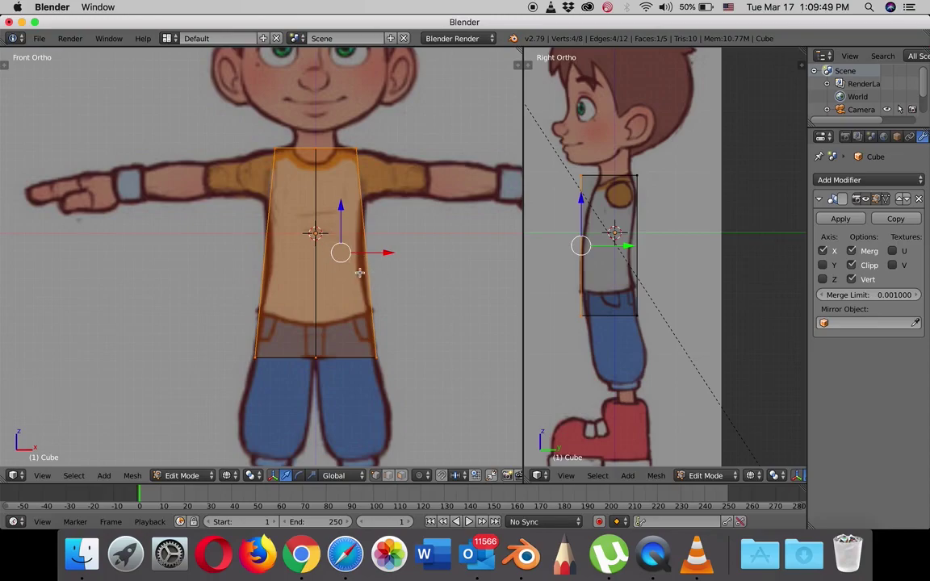
pyautogui.hotkey('ctrl', 'r')
pyautogui.click(359, 270)
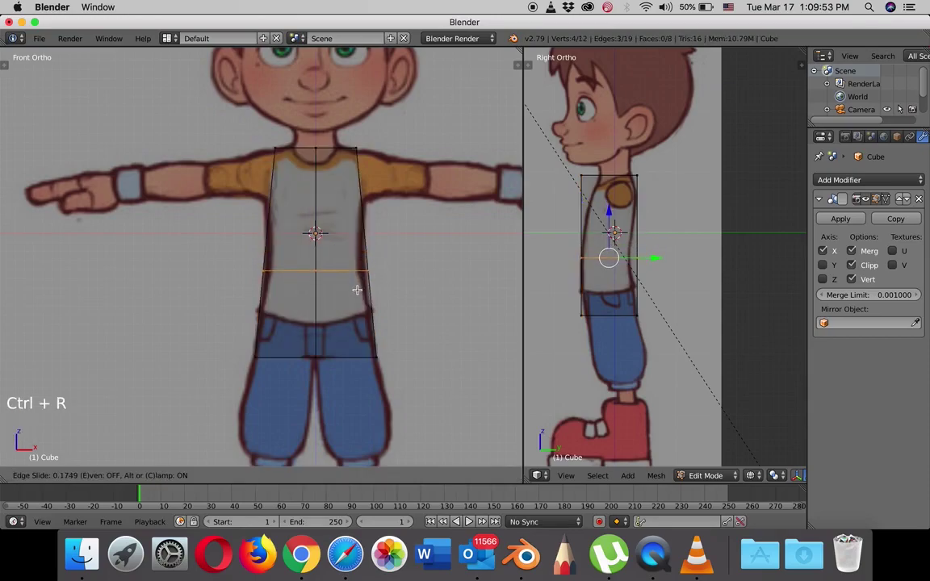
pyautogui.click(360, 283)
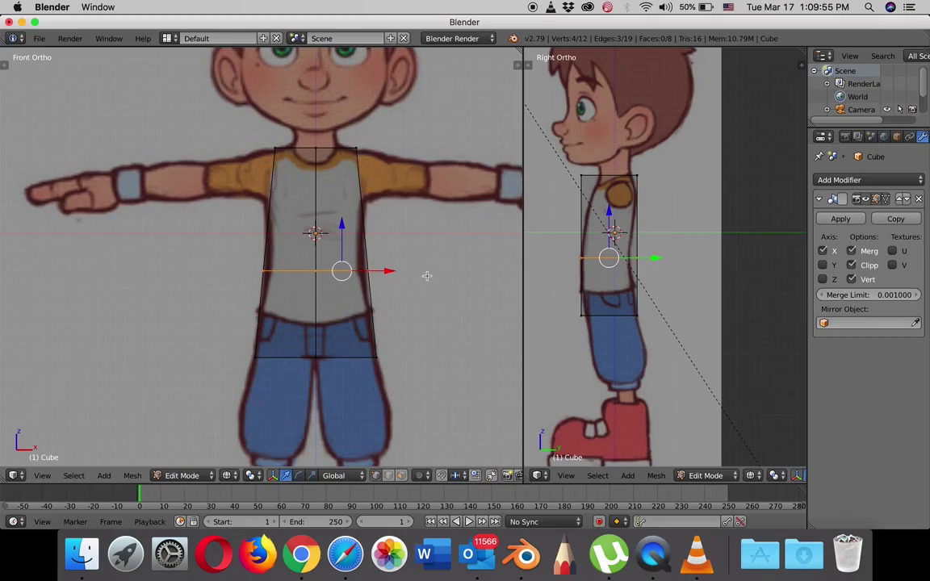
pyautogui.press('s')
pyautogui.press('x')
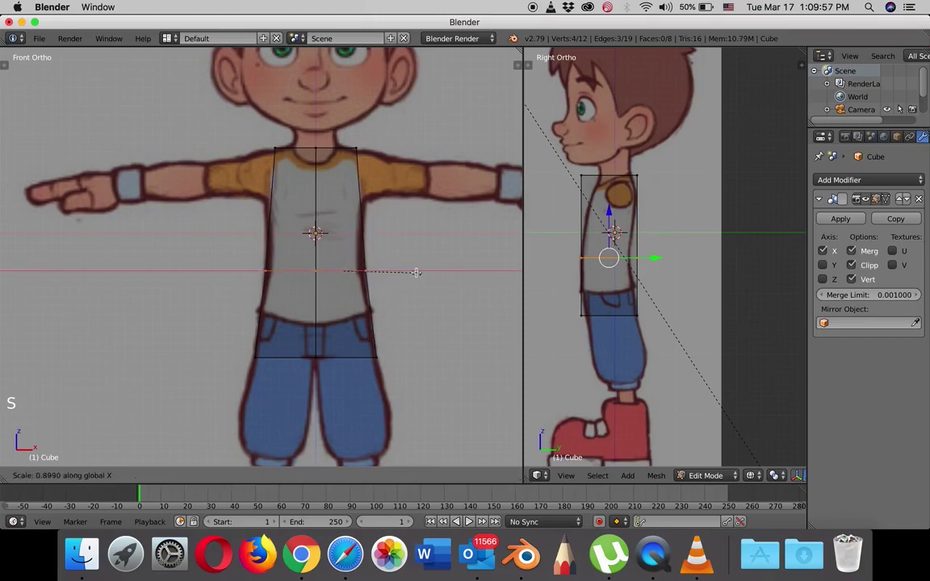
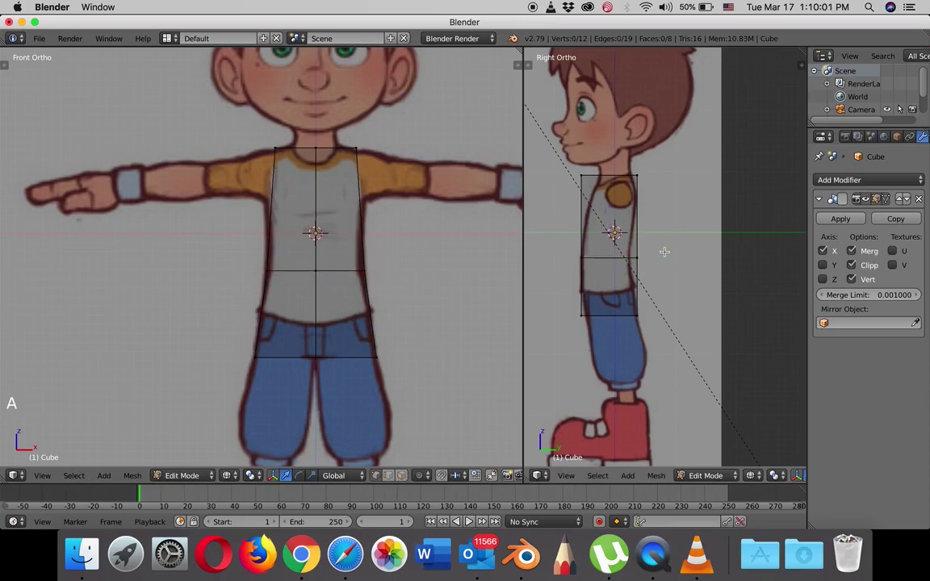
# Move the rear waist vertices forward along Y to follow the curve of the lower back.
pyautogui.press('b')
pyautogui.moveTo(656, 245); pyautogui.dragTo(568, 261)
pyautogui.moveTo(637, 258); pyautogui.dragTo(676, 259)
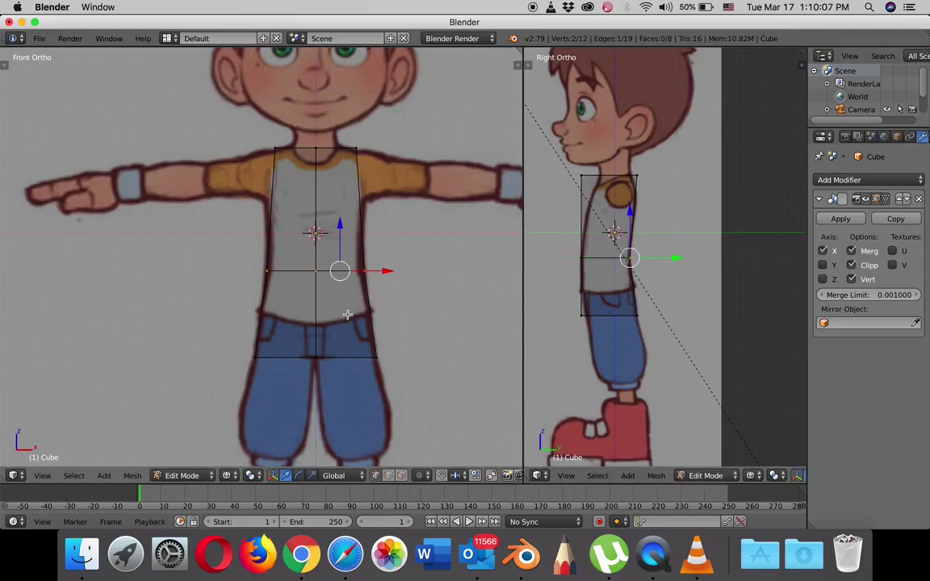
# Add a vertical loop cut between the midline and the torso's side, slid outward to the edge of the neck.
pyautogui.press('ctrl')
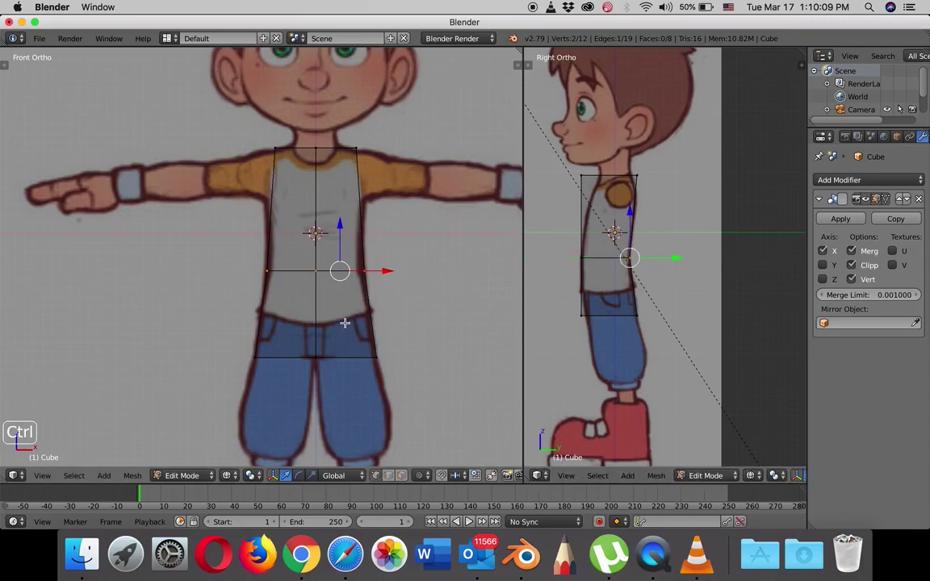
pyautogui.hotkey('ctrl', 'r')
pyautogui.click(335, 151)
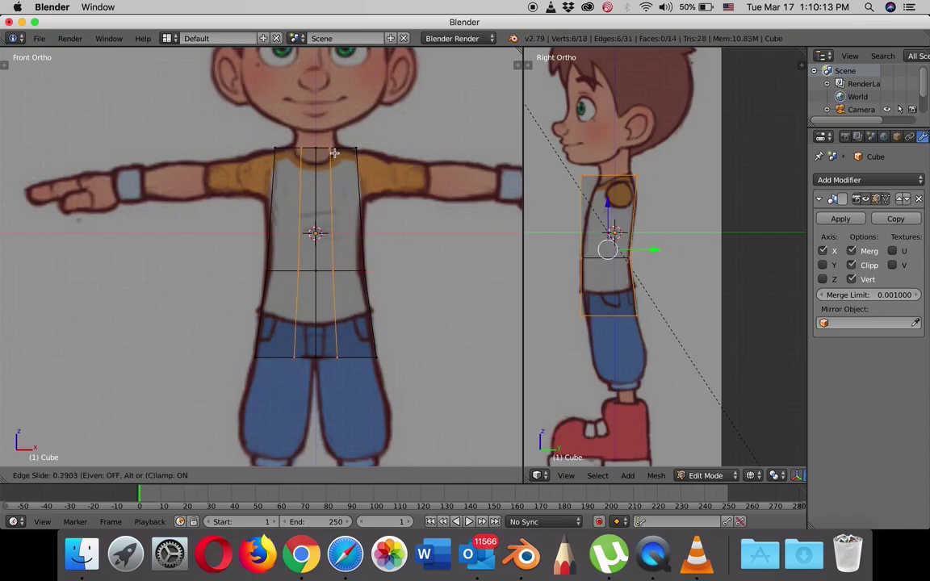
pyautogui.click(334, 162)
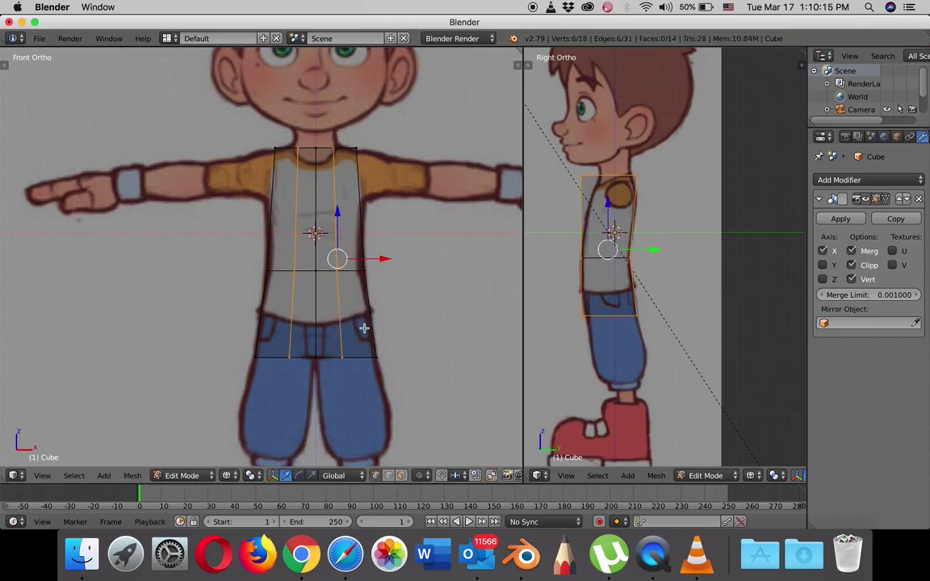
# Shift the new loop's bottom vertices inward to the crotch and raise the outer bottom corners to the hips.
pyautogui.press('a')
pyautogui.press('b')
pyautogui.moveTo(333, 367); pyautogui.dragTo(359, 379)
pyautogui.press('a')
pyautogui.press('b')
pyautogui.moveTo(376, 311); pyautogui.dragTo(423, 325)
pyautogui.click(419, 324)
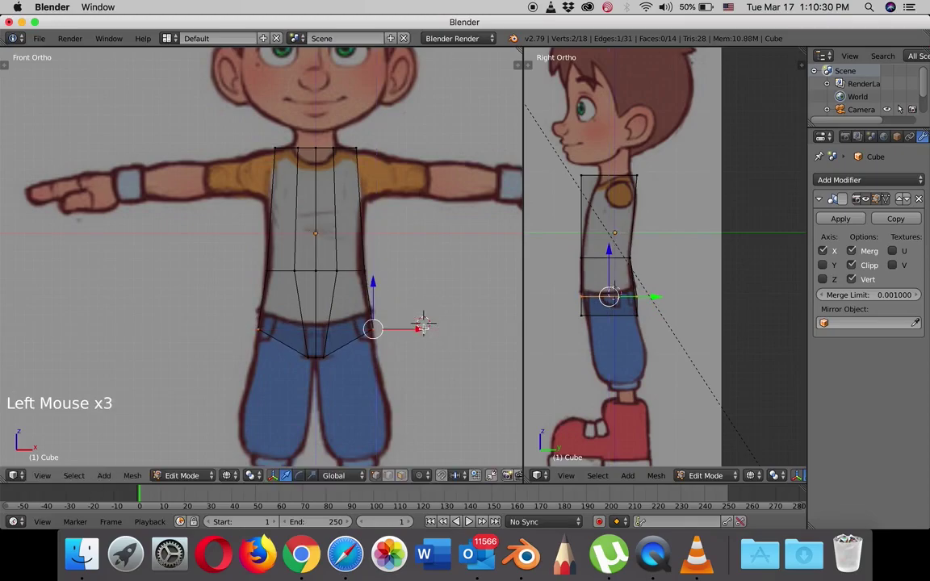
# Add a horizontal loop cut across the chest, slid to armpit height.
pyautogui.press('ctrl')
pyautogui.hotkey('ctrl', 'r')
pyautogui.click(360, 211)
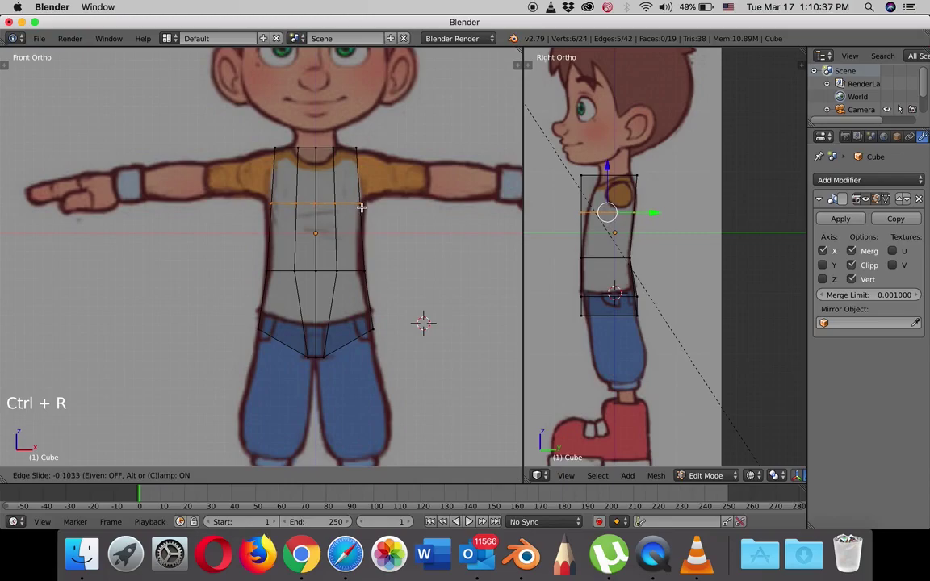
pyautogui.click(362, 207)
# Lower the outer top vertices of the torso slightly along Z to follow the slope of the shoulders.
pyautogui.press('a')
pyautogui.press('b')
pyautogui.moveTo(378, 129); pyautogui.dragTo(351, 165)
pyautogui.moveTo(355, 101); pyautogui.dragTo(354, 105)
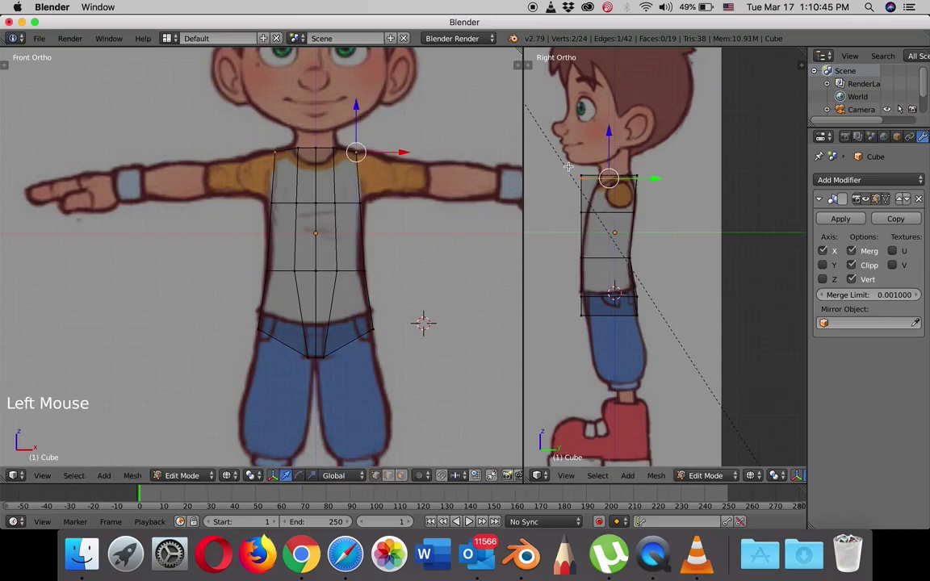
# Move the front vertices at the neckline and chest backward along Y to match the chest outline in the side reference.
pyautogui.press('a')
pyautogui.moveTo(570, 168); pyautogui.dragTo(634, 184)
pyautogui.press('a')
pyautogui.press('b')
pyautogui.moveTo(573, 200); pyautogui.dragTo(631, 213)
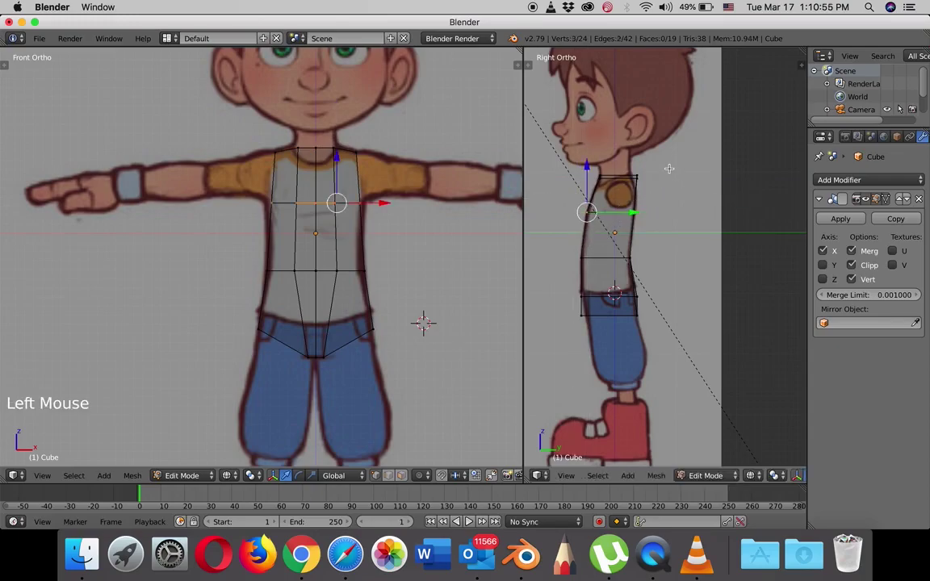
# Move the rear neckline vertices slightly forward and the front crotch vertices backward along Y to fit the side reference.
pyautogui.press('a')
pyautogui.press('b')
pyautogui.moveTo(627, 166); pyautogui.dragTo(681, 177)
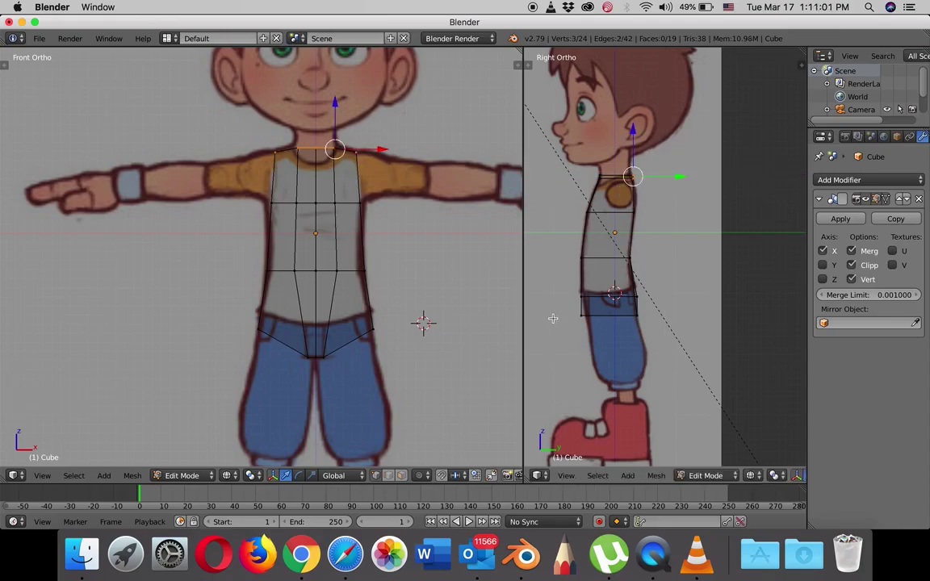
pyautogui.press('a')
pyautogui.press('b')
pyautogui.moveTo(571, 307); pyautogui.dragTo(638, 317)
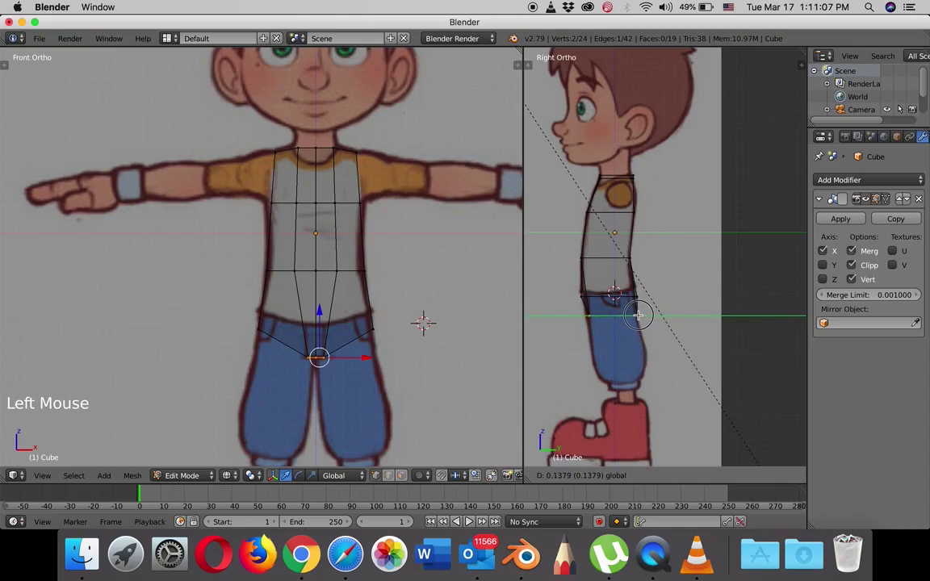
pyautogui.press('Escape')
# Switch the view to solid shading and add a centred vertical loop cut down the torso's side.
pyautogui.scroll(-3, 353, 293)
pyautogui.moveTo(353, 293)
pyautogui.mouseDown(button='middle')
pyautogui.moveTo(363, 272)
pyautogui.moveTo(327, 279)
pyautogui.moveTo(375, 265)
pyautogui.moveTo(340, 276)
pyautogui.moveTo(347, 284)
pyautogui.mouseUp(button='middle')
pyautogui.press('z')
pyautogui.scroll(5, 363, 272)
pyautogui.scroll(-3, 361, 269)
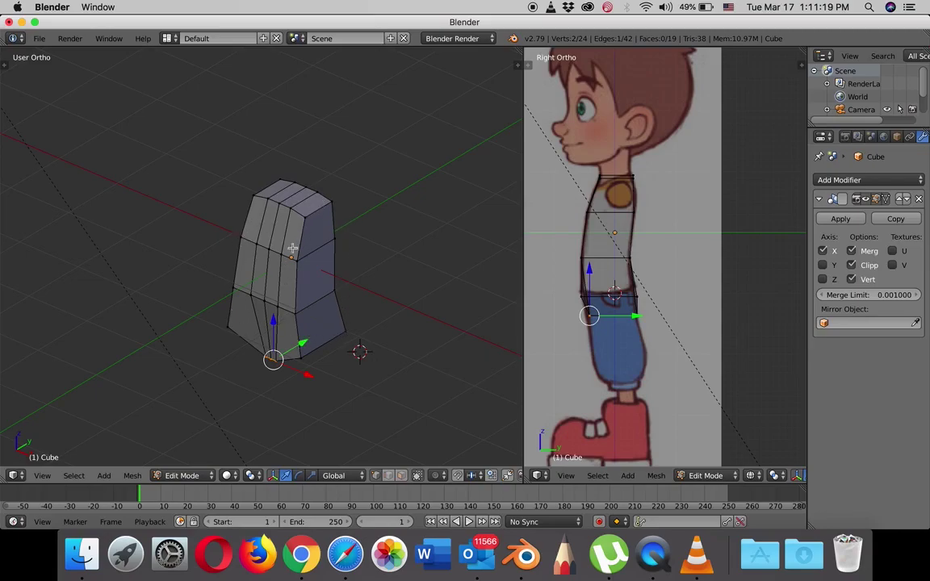
pyautogui.scroll(1, 314, 256)
pyautogui.moveTo(334, 277); pyautogui.dragTo(317, 277, button='middle')
pyautogui.hotkey('ctrl', 'r')
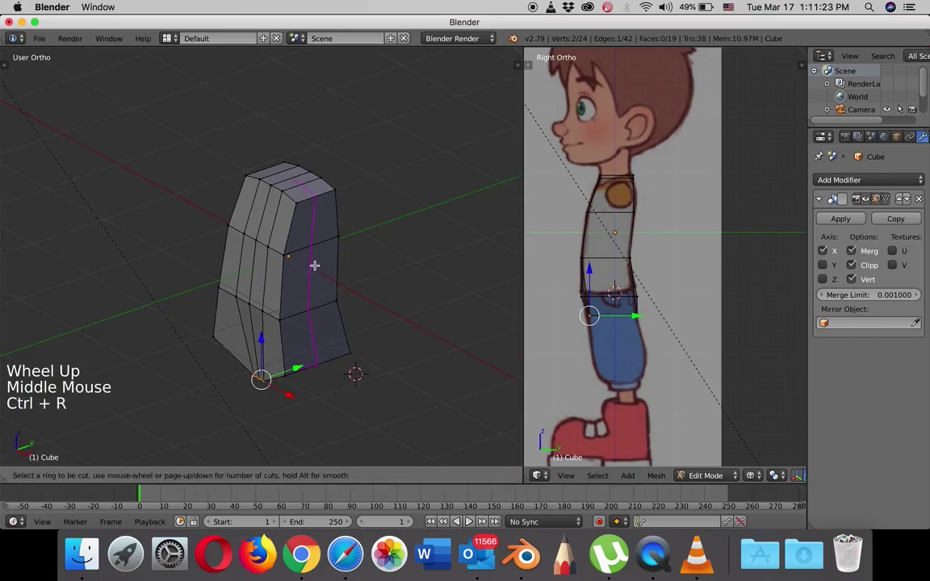
pyautogui.click(314, 265)
pyautogui.click(315, 263)
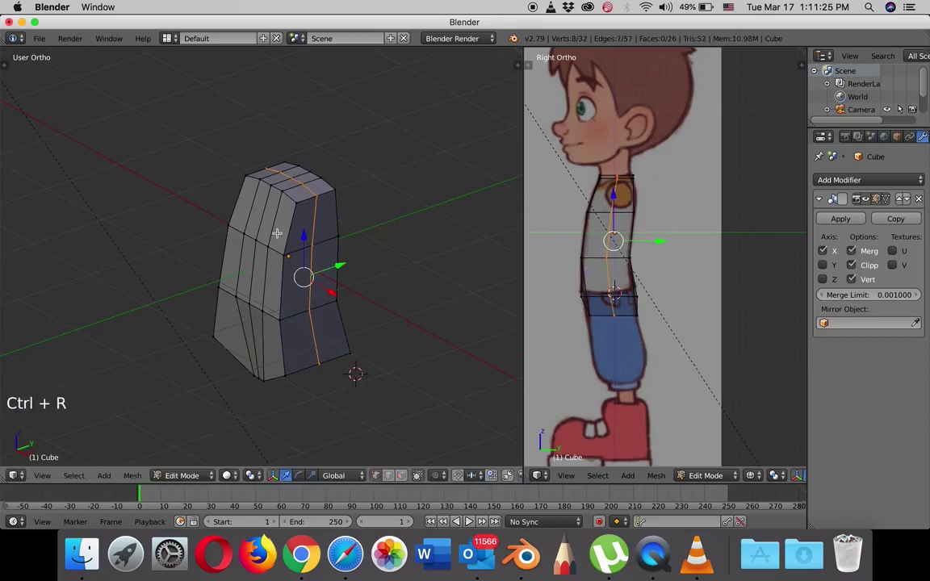
# Select the four front corner vertices from shoulder to hip and move them inward and backward to round the edge.
pyautogui.scroll(1, 277, 231)
pyautogui.moveTo(276, 231); pyautogui.dragTo(286, 244, button='middle')
pyautogui.rightClick(303, 265)
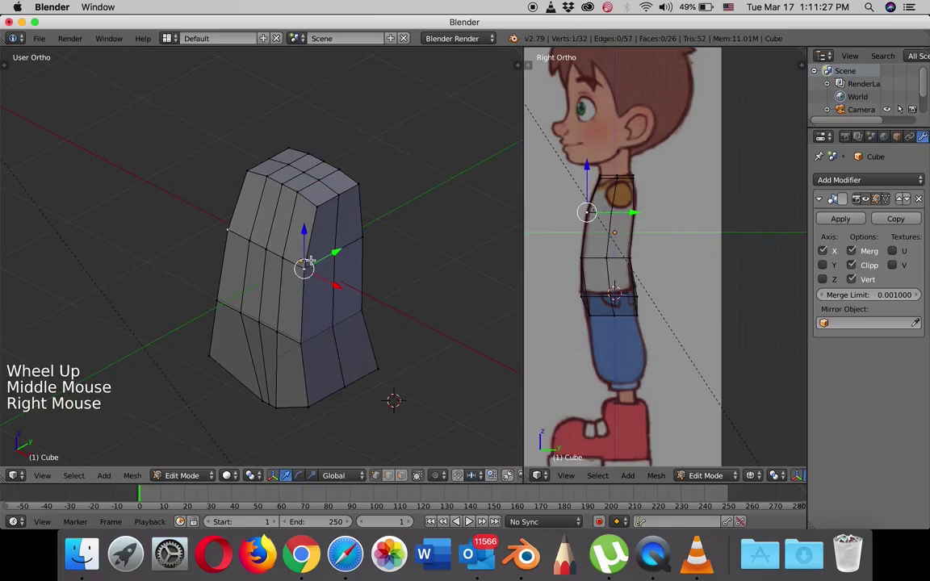
pyautogui.keyDown('shift'); pyautogui.rightClick(316, 205); pyautogui.keyUp('shift')
pyautogui.keyDown('shift'); pyautogui.rightClick(299, 338); pyautogui.keyUp('shift')
pyautogui.keyDown('shift'); pyautogui.rightClick(308, 404); pyautogui.keyUp('shift')
pyautogui.moveTo(343, 289); pyautogui.dragTo(349, 283)
pyautogui.moveTo(350, 324); pyautogui.dragTo(339, 315)
pyautogui.moveTo(339, 315); pyautogui.dragTo(289, 324, button='middle')
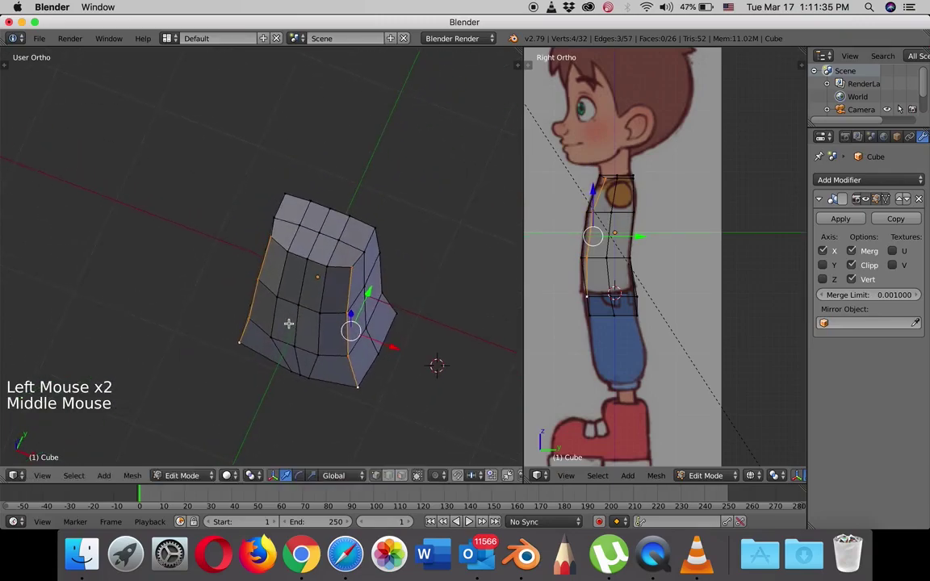
pyautogui.moveTo(368, 292); pyautogui.dragTo(353, 389)
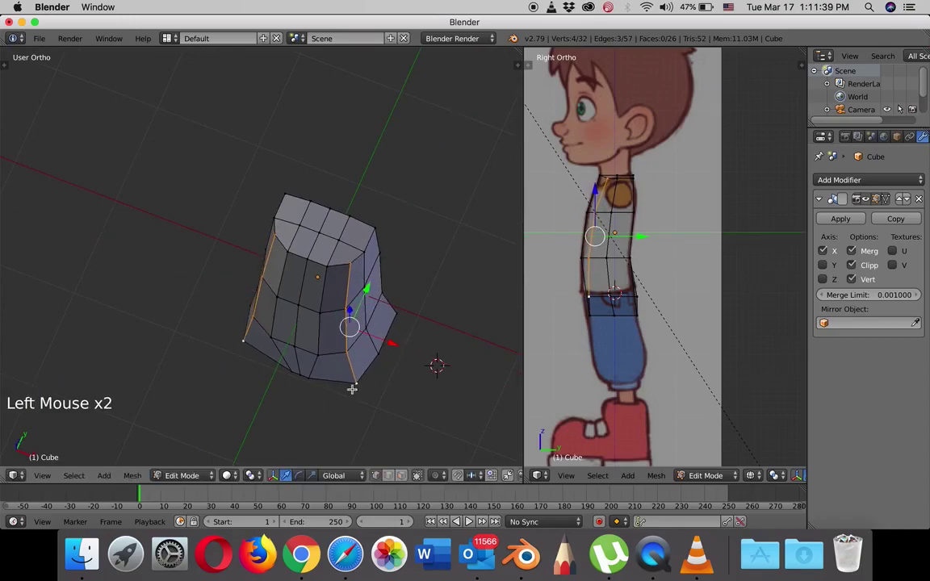
# Adjust the front corner vertices at the hip, waist and chest one by one, moving them further back along Y.
pyautogui.rightClick(367, 368)
pyautogui.moveTo(374, 348); pyautogui.dragTo(380, 339)
pyautogui.moveTo(403, 390); pyautogui.dragTo(399, 386)
pyautogui.rightClick(347, 352)
pyautogui.moveTo(357, 328); pyautogui.dragTo(363, 308)
pyautogui.moveTo(381, 357)
pyautogui.mouseDown()
pyautogui.moveTo(393, 363)
pyautogui.moveTo(389, 353)
pyautogui.mouseUp()
pyautogui.rightClick(347, 304)
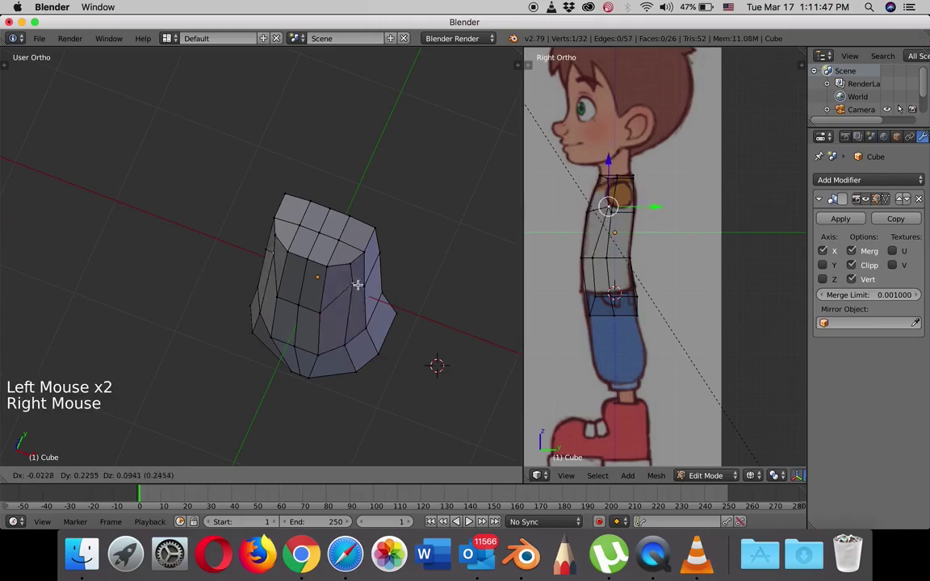
pyautogui.moveTo(364, 271); pyautogui.dragTo(365, 270)
pyautogui.click(389, 321)
# Move the rear corner vertices at the hip, waist and chest forward along Y to round the back.
pyautogui.moveTo(388, 319); pyautogui.dragTo(270, 380, button='middle')
pyautogui.moveTo(270, 379); pyautogui.dragTo(341, 346, button='middle')
pyautogui.rightClick(246, 362)
pyautogui.moveTo(287, 367); pyautogui.dragTo(267, 364)
pyautogui.rightClick(233, 315)
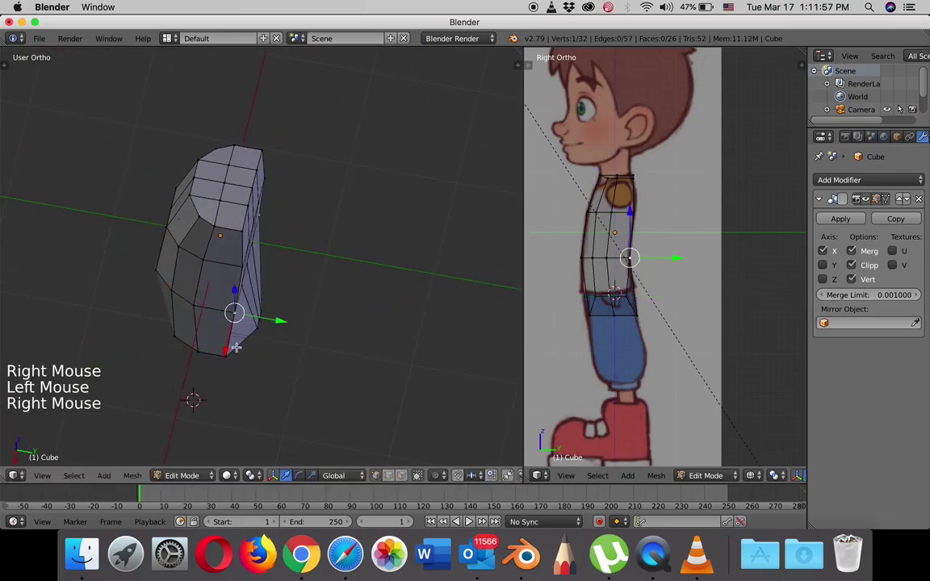
pyautogui.moveTo(279, 321); pyautogui.dragTo(270, 320)
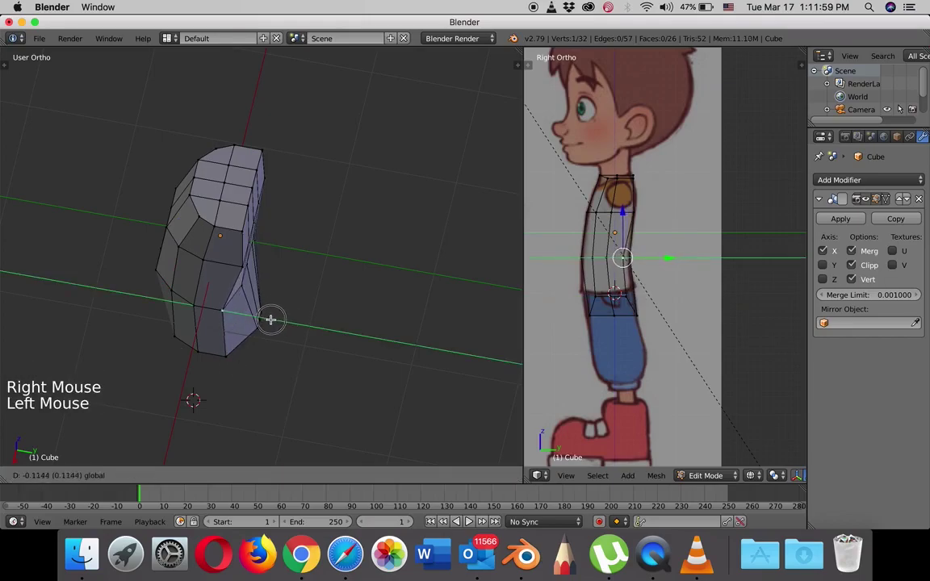
pyautogui.rightClick(242, 269)
pyautogui.moveTo(285, 276); pyautogui.dragTo(278, 237)
pyautogui.rightClick(250, 233)
pyautogui.moveTo(251, 331); pyautogui.dragTo(211, 340, button='middle')
# Move the rear corner vertices from hip to shoulder inward along X to round the back's outer edge.
pyautogui.rightClick(209, 342)
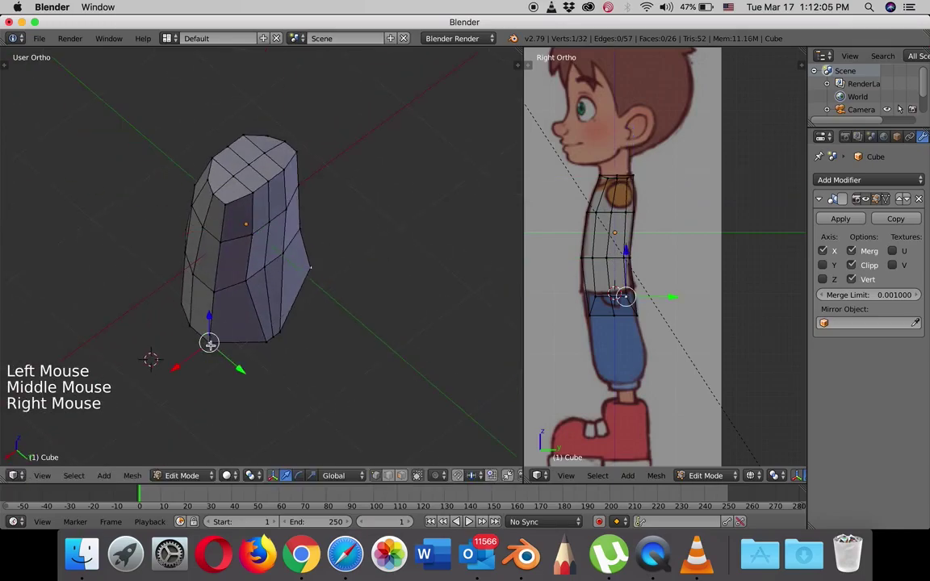
pyautogui.moveTo(182, 369); pyautogui.dragTo(186, 359)
pyautogui.rightClick(209, 291)
pyautogui.moveTo(183, 317)
pyautogui.mouseDown()
pyautogui.moveTo(147, 342)
pyautogui.moveTo(184, 311)
pyautogui.mouseUp()
pyautogui.rightClick(220, 242)
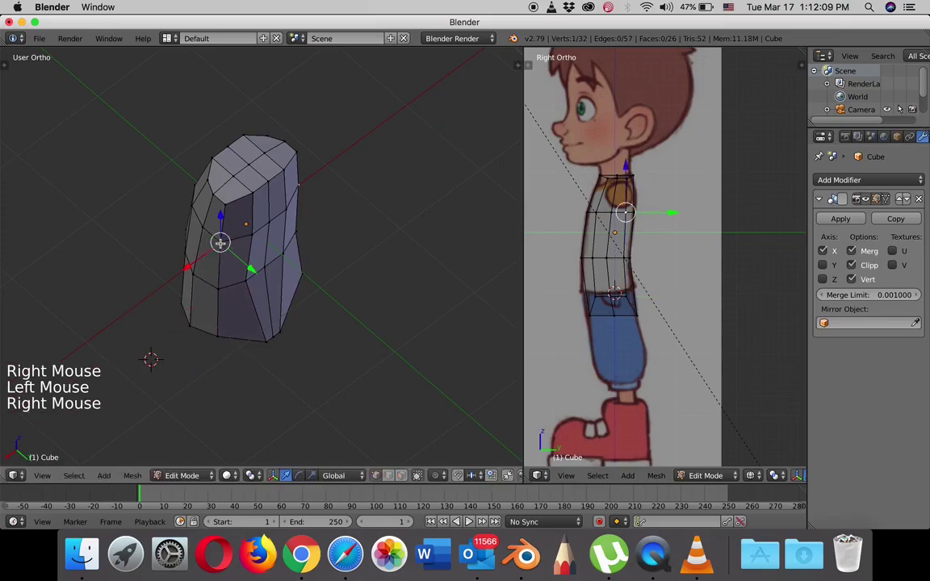
pyautogui.moveTo(187, 263); pyautogui.dragTo(230, 193)
pyautogui.rightClick(225, 206)
pyautogui.rightClick(232, 186)
# Add a vertical loop cut midway between the crotch-to-neck loop and the torso's outer corner, running around front, back and underside.
pyautogui.moveTo(232, 185)
pyautogui.mouseDown(button='middle')
pyautogui.moveTo(286, 234)
pyautogui.moveTo(264, 232)
pyautogui.moveTo(287, 288)
pyautogui.moveTo(323, 276)
pyautogui.moveTo(335, 243)
pyautogui.moveTo(312, 236)
pyautogui.moveTo(289, 296)
pyautogui.moveTo(339, 259)
pyautogui.moveTo(307, 301)
pyautogui.mouseUp(button='middle')
pyautogui.scroll(-2, 267, 315)
pyautogui.press('KP_1')
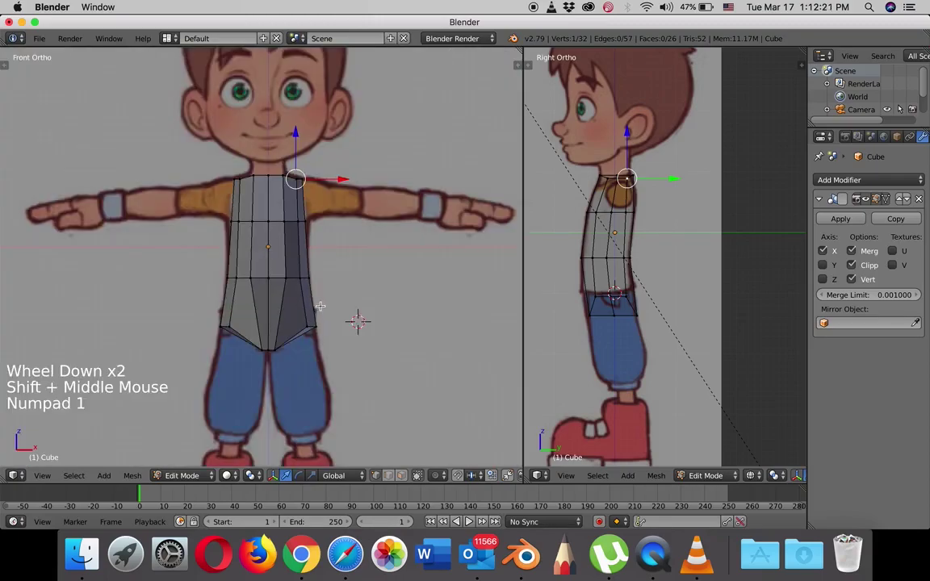
pyautogui.scroll(2, 321, 306)
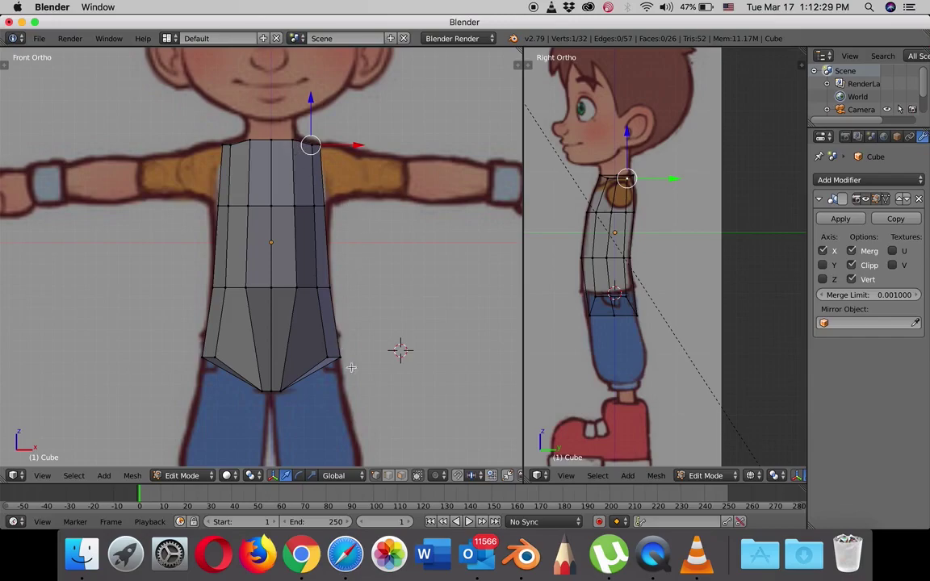
pyautogui.keyDown('shift'); pyautogui.moveTo(335, 373); pyautogui.dragTo(347, 267, button='middle'); pyautogui.keyUp('shift')
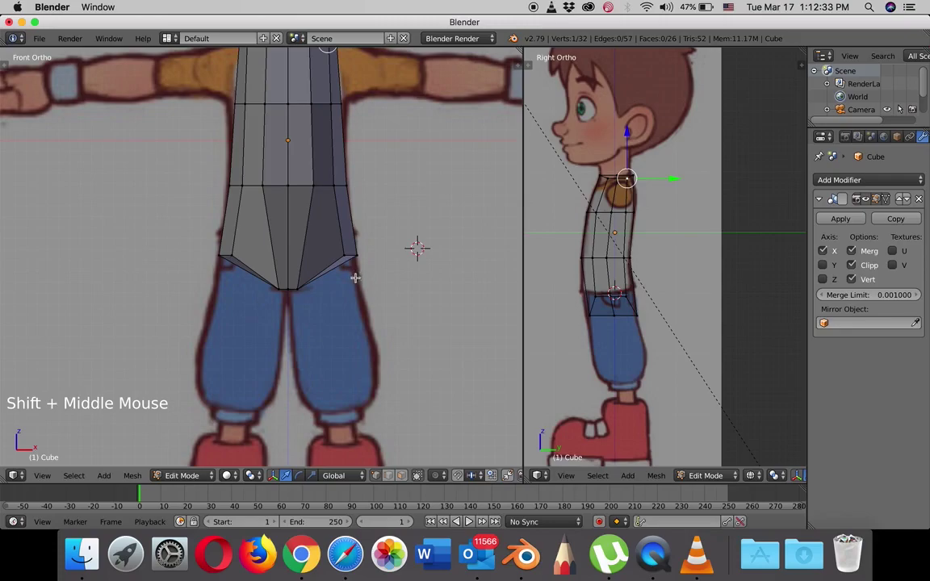
pyautogui.moveTo(327, 281); pyautogui.dragTo(324, 232, button='middle')
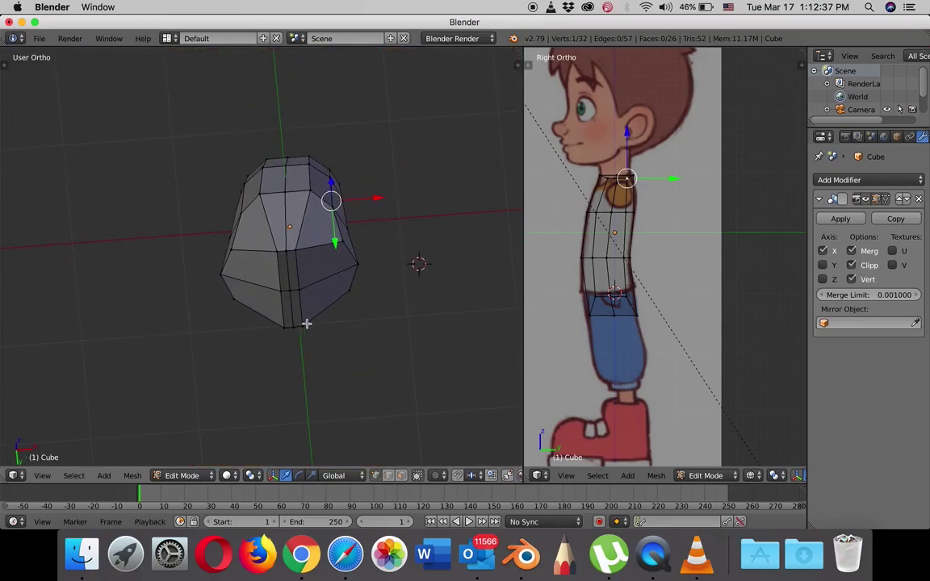
pyautogui.hotkey('ctrl', 'r')
pyautogui.click(327, 264)
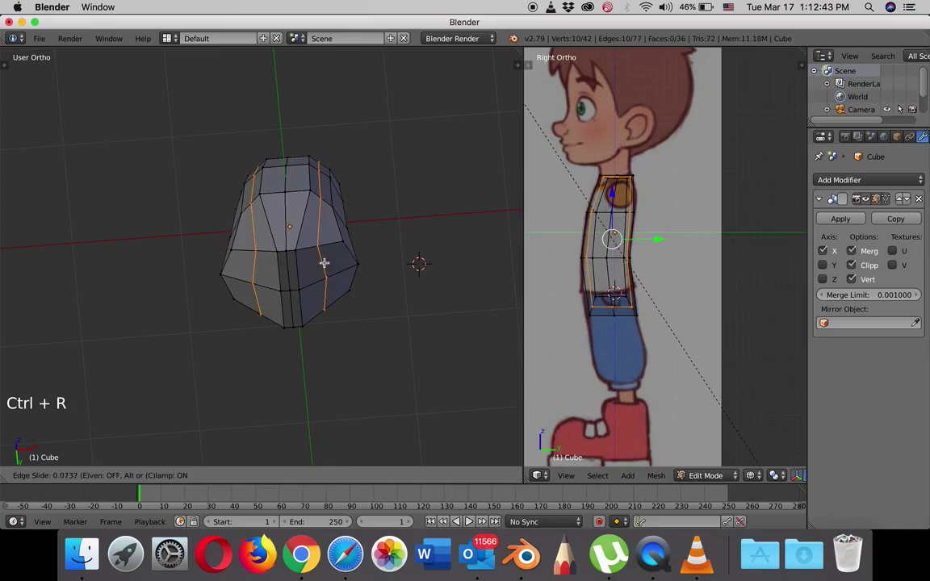
pyautogui.click(323, 263)
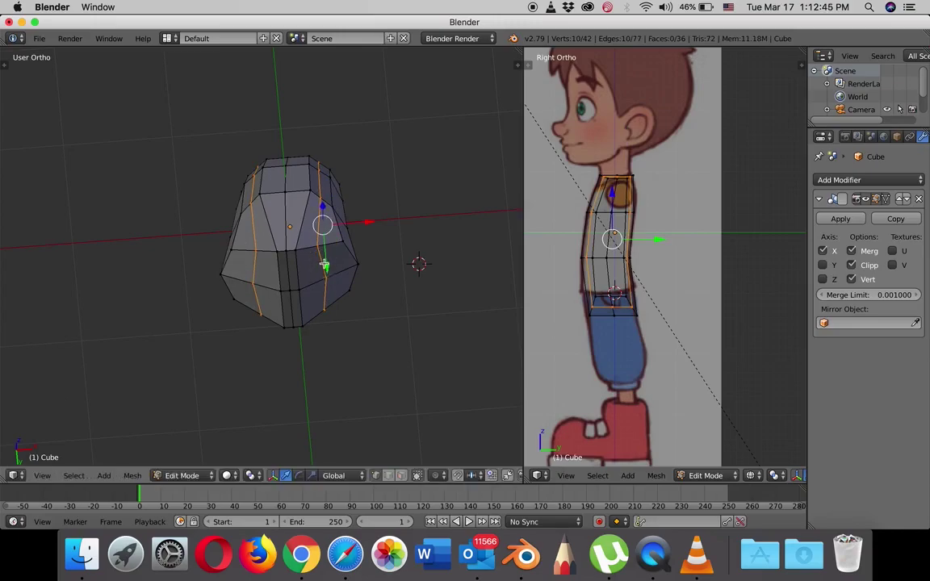
# Move the new loop's bottom front vertex slightly forward and the front crotch vertex slightly back along Y.
pyautogui.moveTo(315, 249); pyautogui.dragTo(317, 235, button='middle')
pyautogui.rightClick(295, 235)
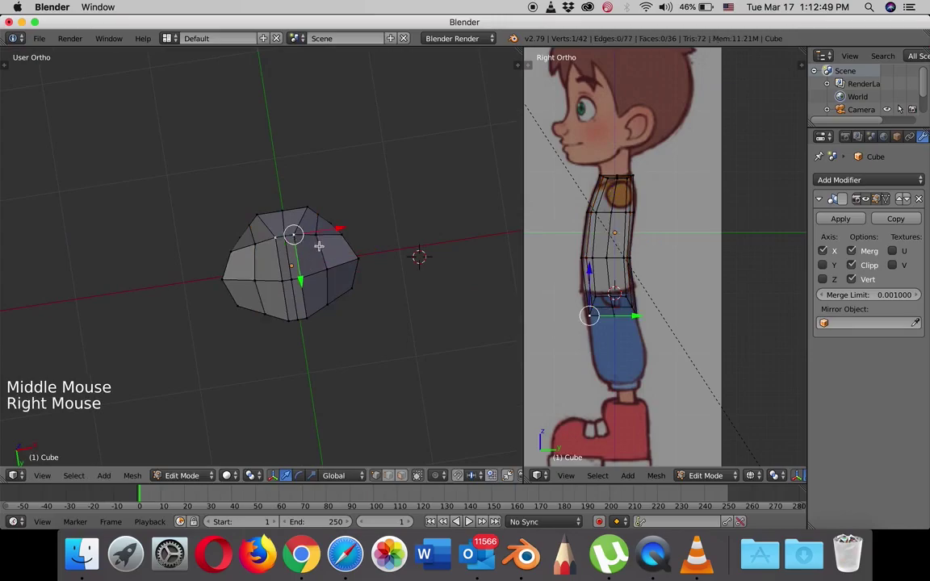
pyautogui.rightClick(315, 230)
pyautogui.click(321, 272)
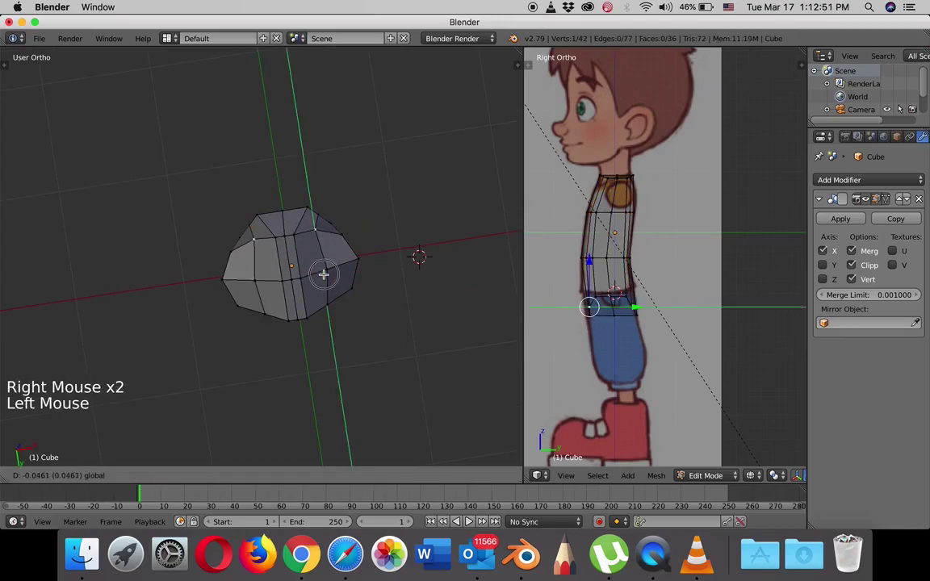
pyautogui.rightClick(295, 237)
pyautogui.moveTo(301, 273); pyautogui.dragTo(293, 282)
# Move the rear crotch vertex forward along Y and the rear hip corner vertex slightly inward along X.
pyautogui.rightClick(284, 236)
pyautogui.rightClick(307, 307)
pyautogui.moveTo(312, 349)
pyautogui.mouseDown()
pyautogui.moveTo(303, 321)
pyautogui.moveTo(303, 354)
pyautogui.mouseUp()
pyautogui.rightClick(303, 321)
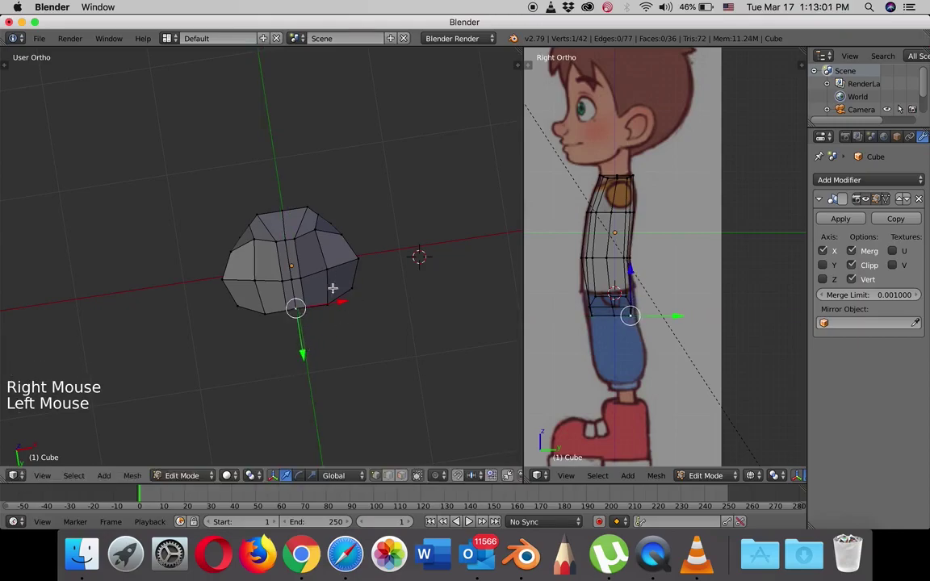
pyautogui.rightClick(351, 287)
pyautogui.moveTo(395, 281); pyautogui.dragTo(393, 281)
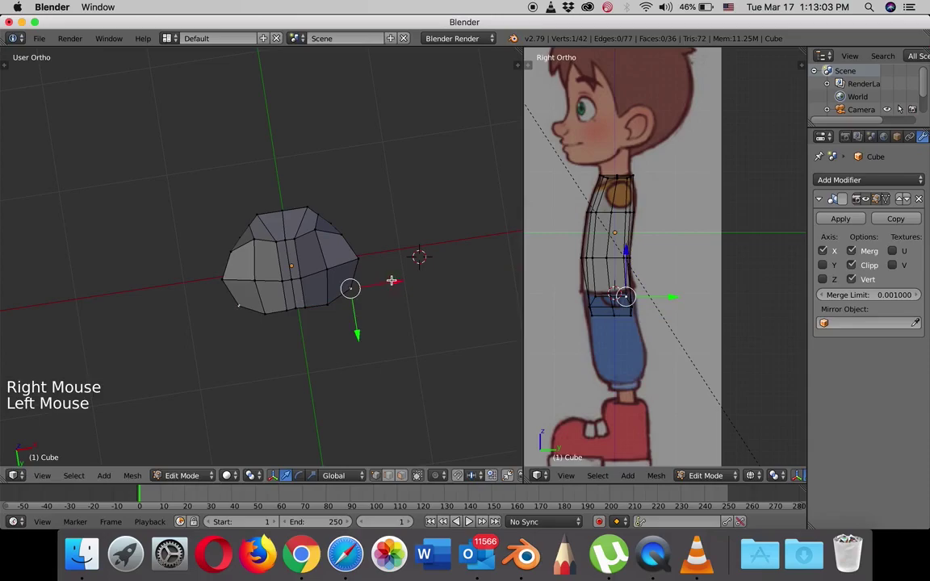
# Delete the vertex in the middle of the torso's underside to open the leg hole.
pyautogui.moveTo(297, 253); pyautogui.dragTo(305, 239, button='middle')
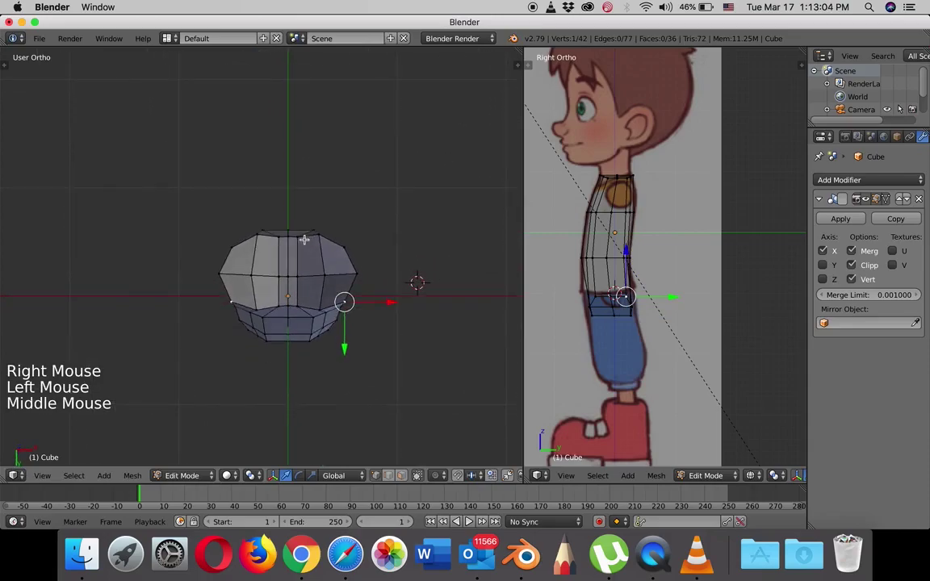
pyautogui.rightClick(325, 277)
pyautogui.press('x')
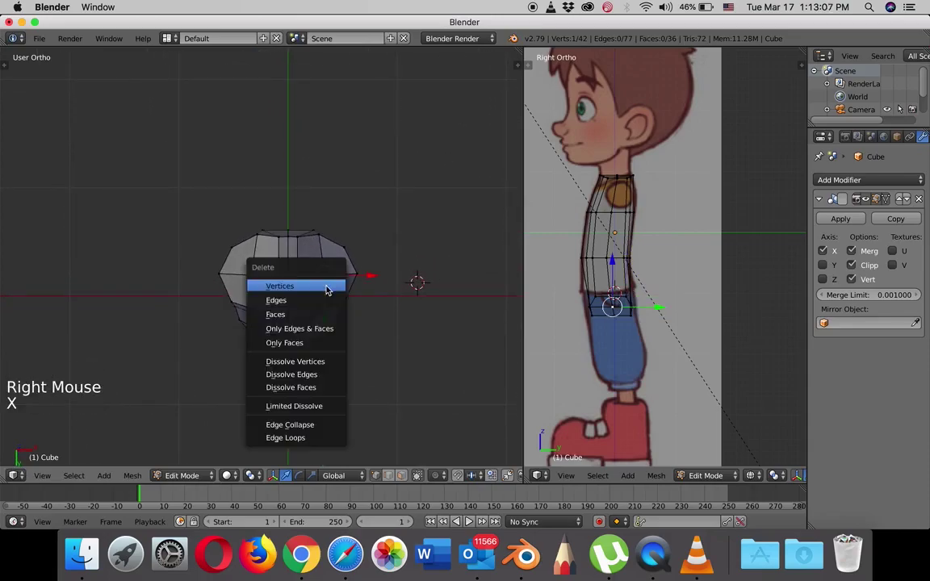
pyautogui.click(305, 287)
# Move the middle crotch vertex inward along X toward the midline.
pyautogui.moveTo(336, 287)
pyautogui.mouseDown(button='middle')
pyautogui.moveTo(330, 318)
pyautogui.moveTo(317, 325)
pyautogui.moveTo(359, 331)
pyautogui.moveTo(370, 309)
pyautogui.moveTo(367, 320)
pyautogui.moveTo(341, 306)
pyautogui.mouseUp(button='middle')
pyautogui.rightClick(307, 283)
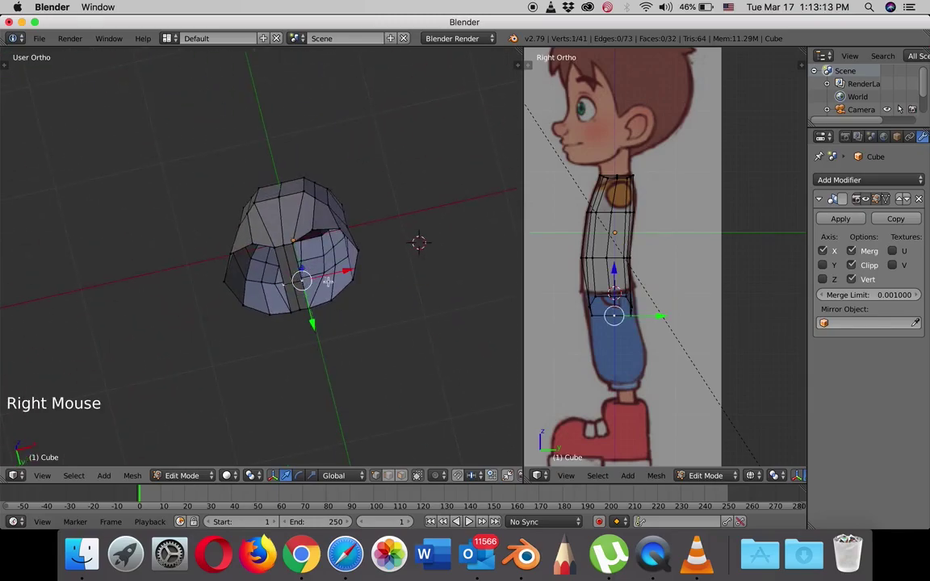
pyautogui.click(346, 272)
pyautogui.moveTo(343, 272); pyautogui.dragTo(343, 272)
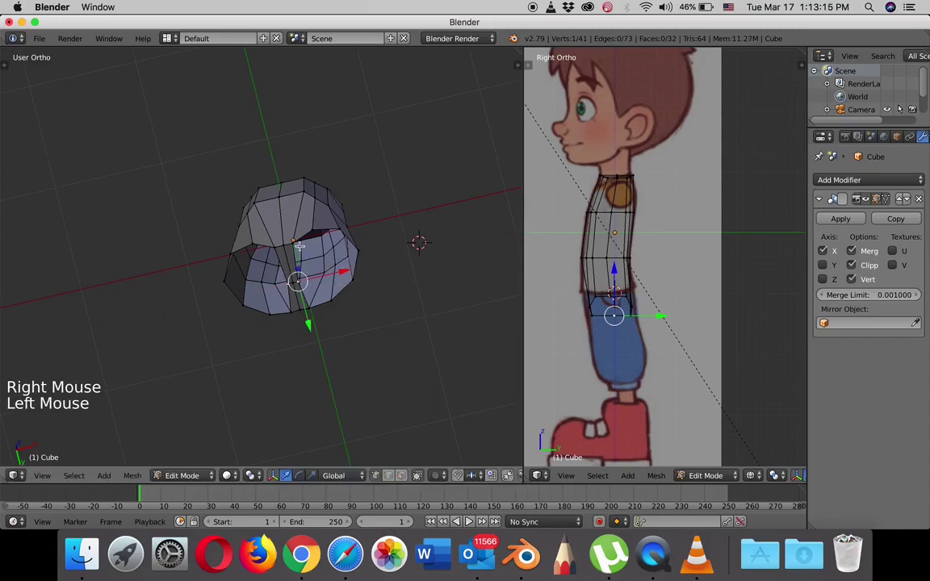
# Extrude the leg hole's edge loop about 1.04 units down and slightly outward, toward the bottom of the trouser leg in the front reference.
pyautogui.moveTo(323, 316); pyautogui.dragTo(317, 337, button='middle')
pyautogui.moveTo(316, 236); pyautogui.dragTo(325, 239, button='middle')
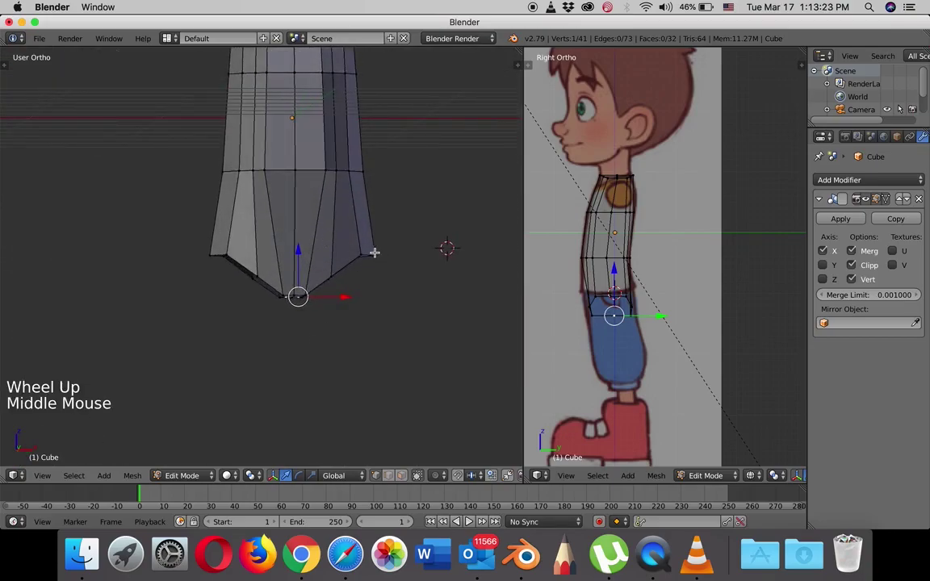
pyautogui.scroll(2, 359, 276)
pyautogui.scroll(-1, 359, 275)
pyautogui.keyDown('shift'); pyautogui.moveTo(346, 230); pyautogui.dragTo(357, 288, button='middle'); pyautogui.keyUp('shift')
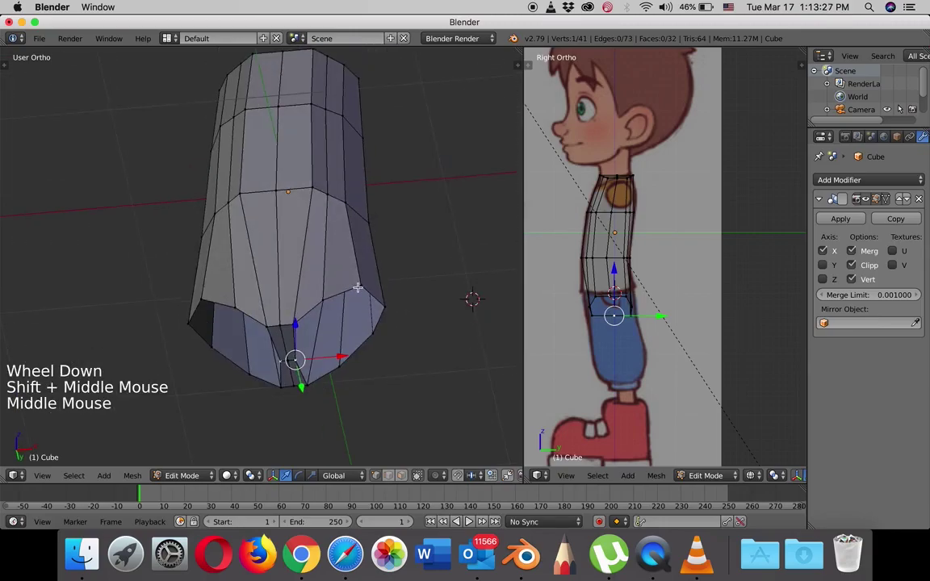
pyautogui.rightClick(358, 287)
pyautogui.keyDown('alt'); pyautogui.rightClick(360, 286); pyautogui.keyUp('alt')
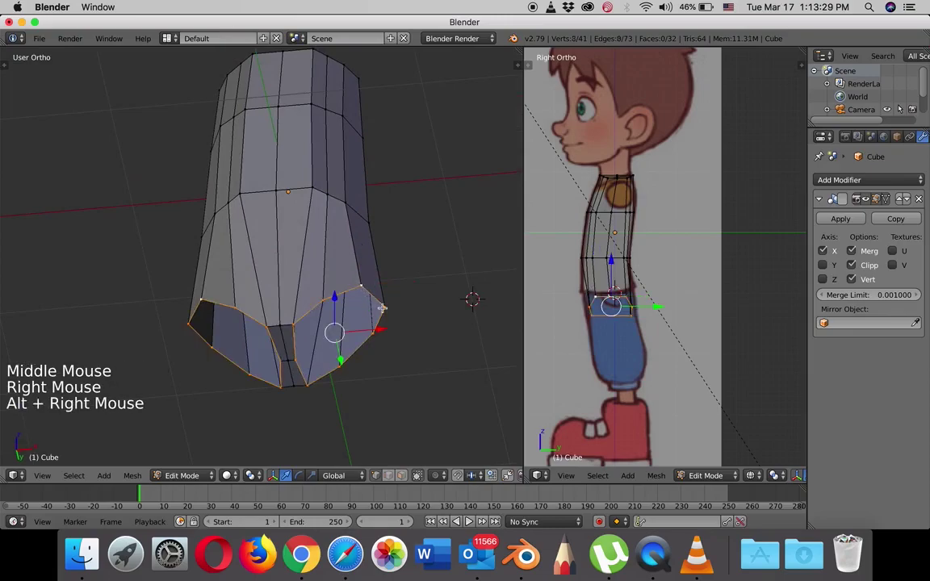
pyautogui.press('KP_1')
pyautogui.keyDown('shift'); pyautogui.moveTo(338, 327); pyautogui.dragTo(335, 172, button='middle'); pyautogui.keyUp('shift')
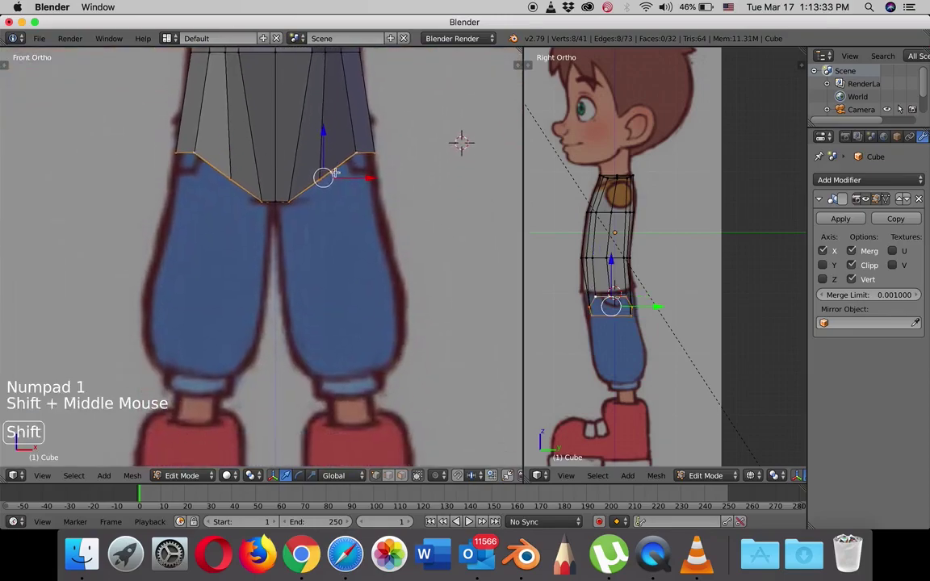
pyautogui.scroll(-3, 314, 275)
pyautogui.press('e')
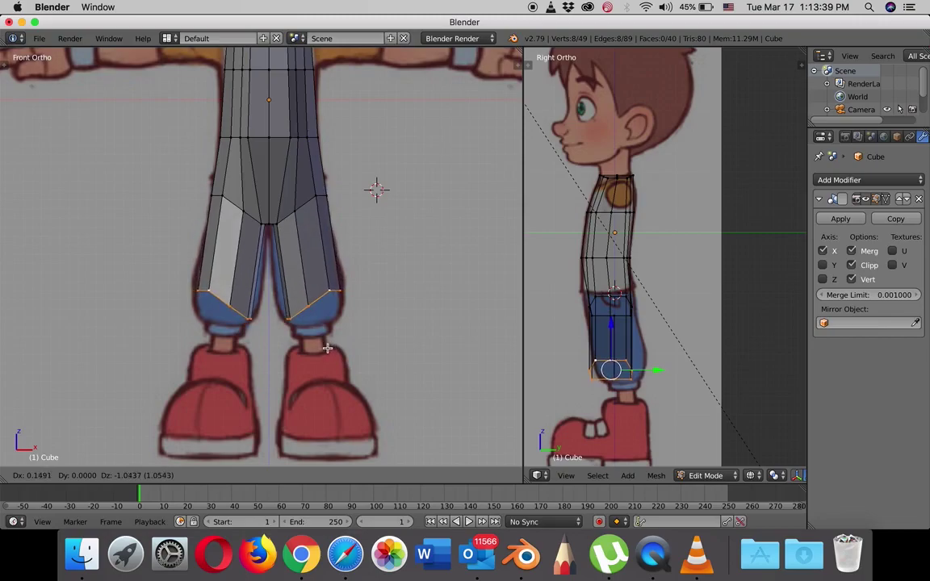
pyautogui.click(331, 317)
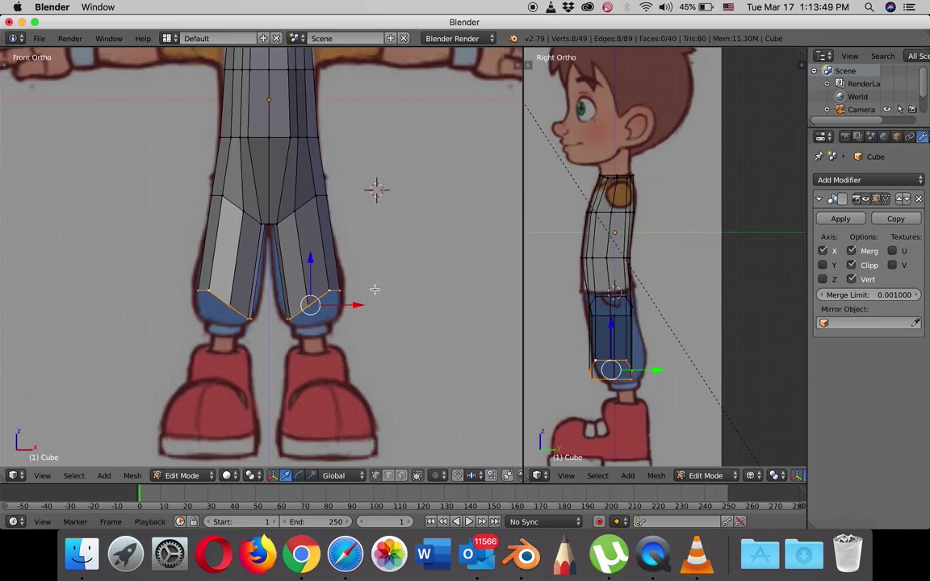
# Scale the leg's bottom edge loop along Z until it is flat.
pyautogui.press('s')
pyautogui.press('z')
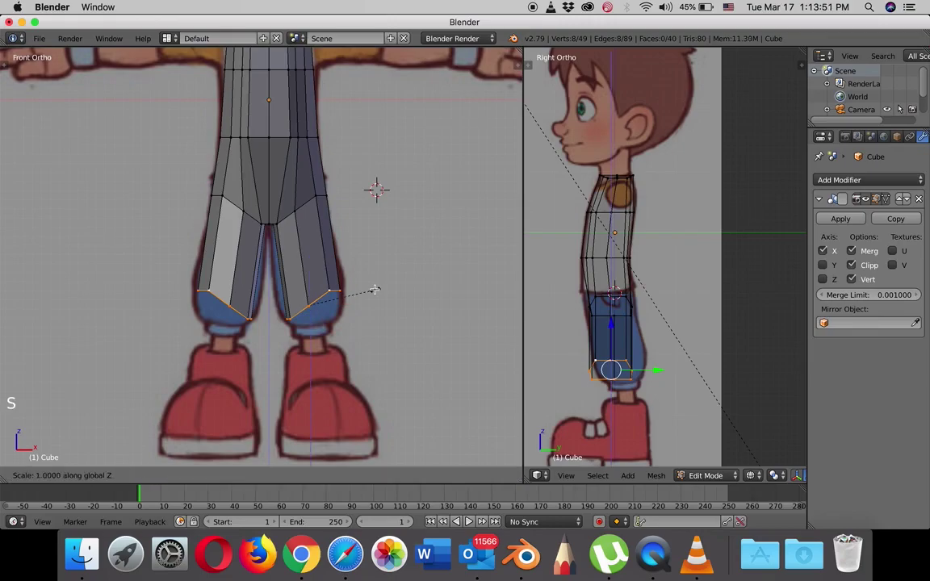
pyautogui.click(357, 305)
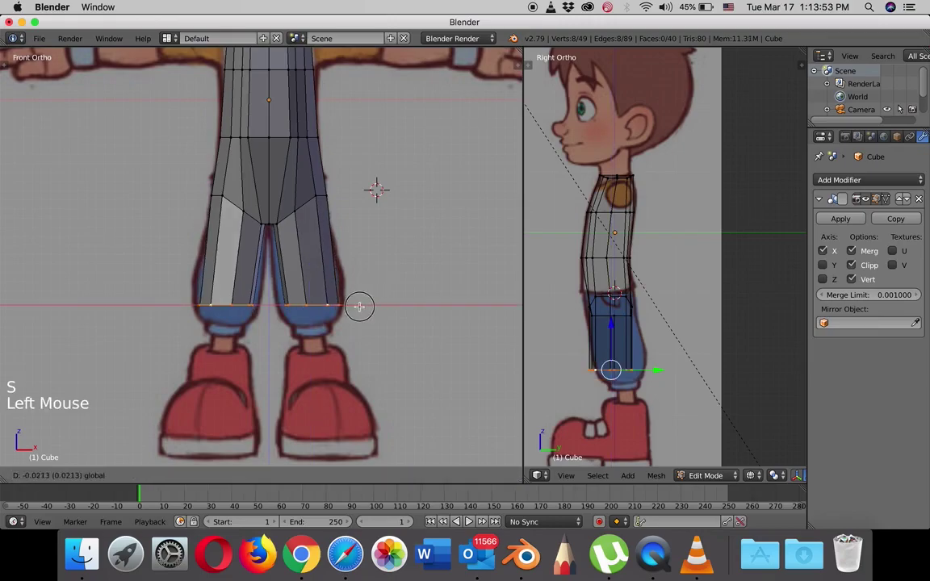
# Move the leg's bottom loop slightly down, inward along X and back along Y, and rotate it about -7° in front view.
pyautogui.moveTo(307, 264); pyautogui.dragTo(307, 269)
pyautogui.moveTo(353, 310); pyautogui.dragTo(355, 309)
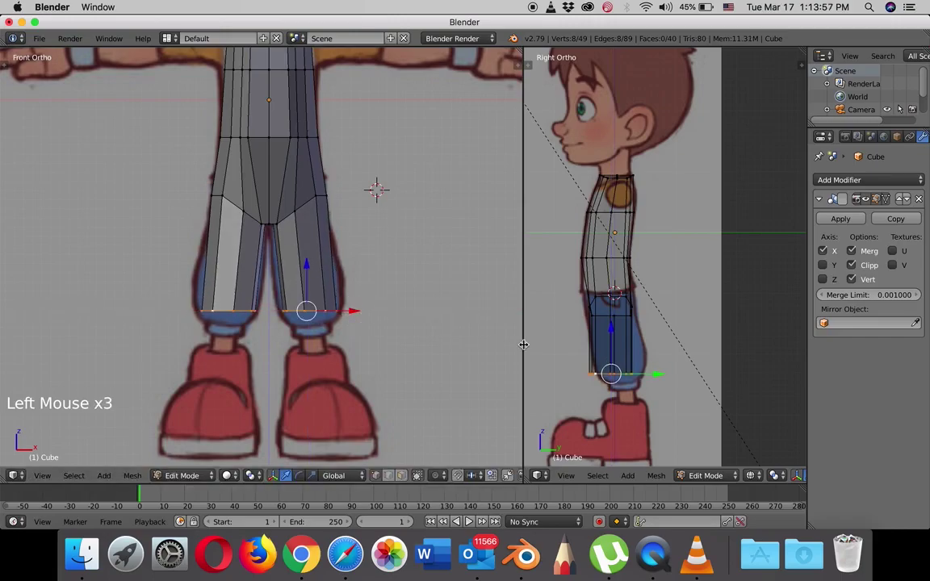
pyautogui.moveTo(659, 374); pyautogui.dragTo(666, 370)
pyautogui.moveTo(353, 310); pyautogui.dragTo(353, 308)
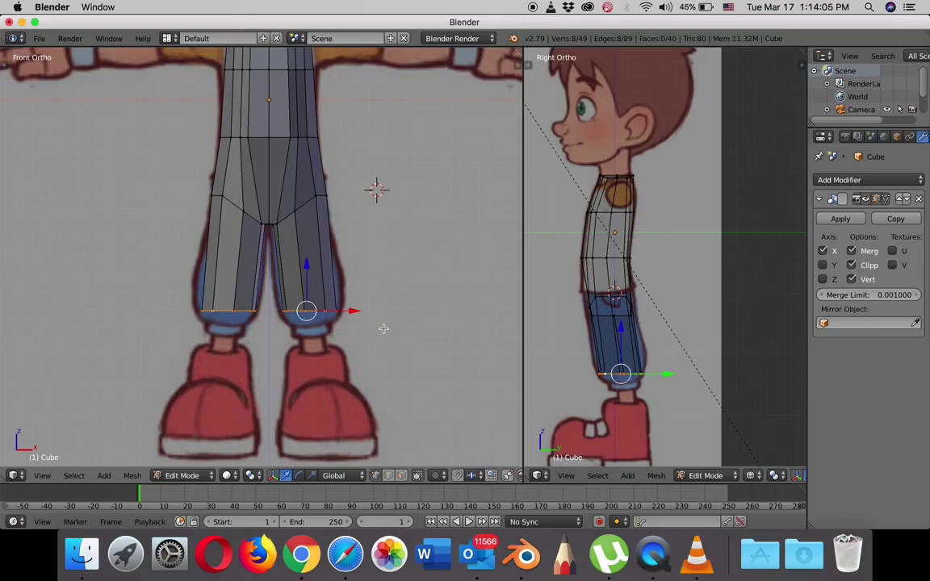
pyautogui.press('r')
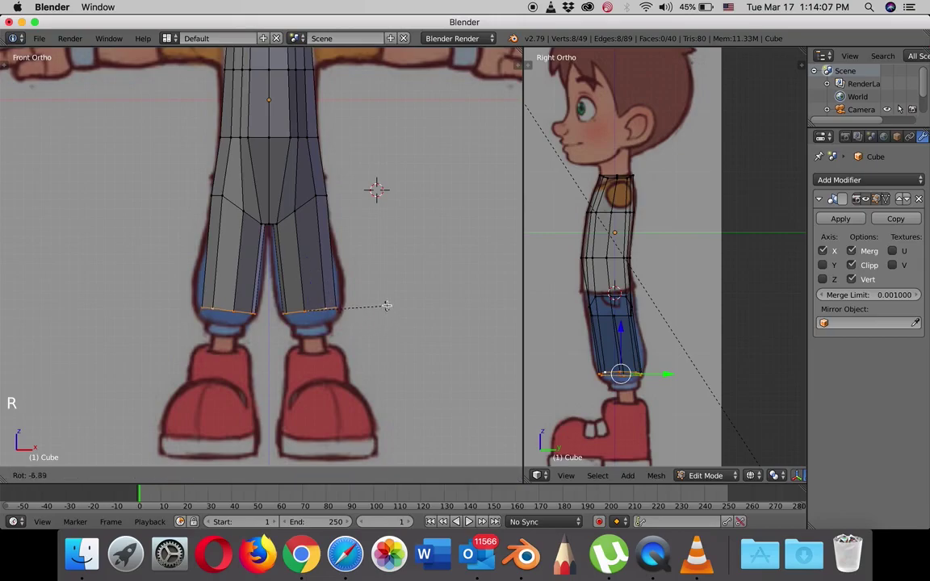
pyautogui.click(387, 306)
# Extrude the leg's bottom loop a short way down toward the trouser cuff and scale it to about 0.71.
pyautogui.press('e')
pyautogui.click(391, 320)
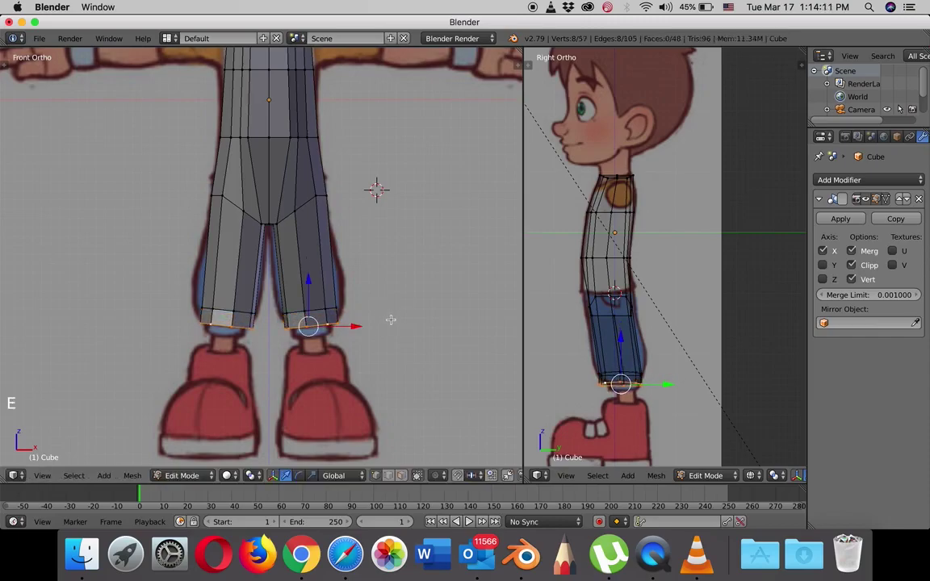
pyautogui.press('s')
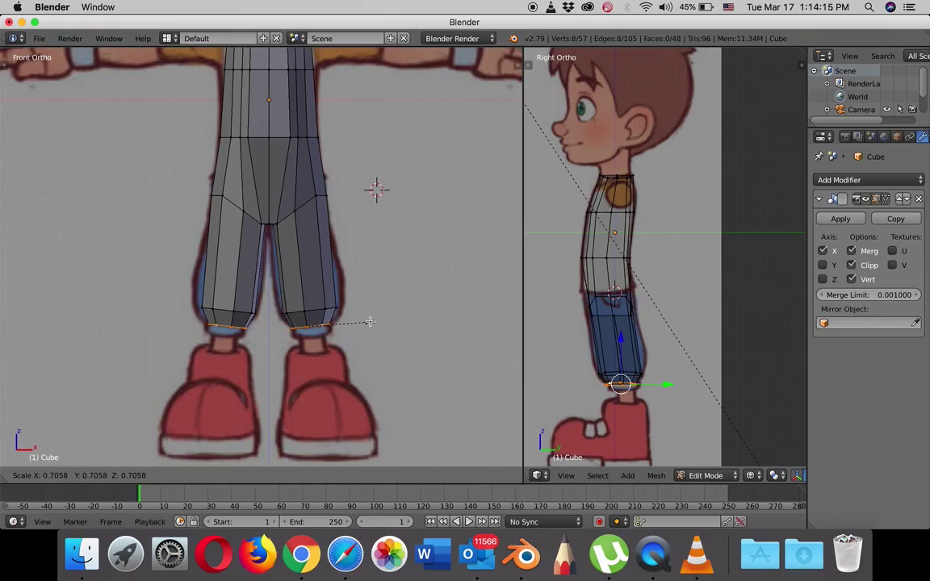
pyautogui.click(369, 321)
# Add an edge loop around the middle of the leg, slide it slightly down and scale it to about 1.19.
pyautogui.scroll(2, 369, 321)
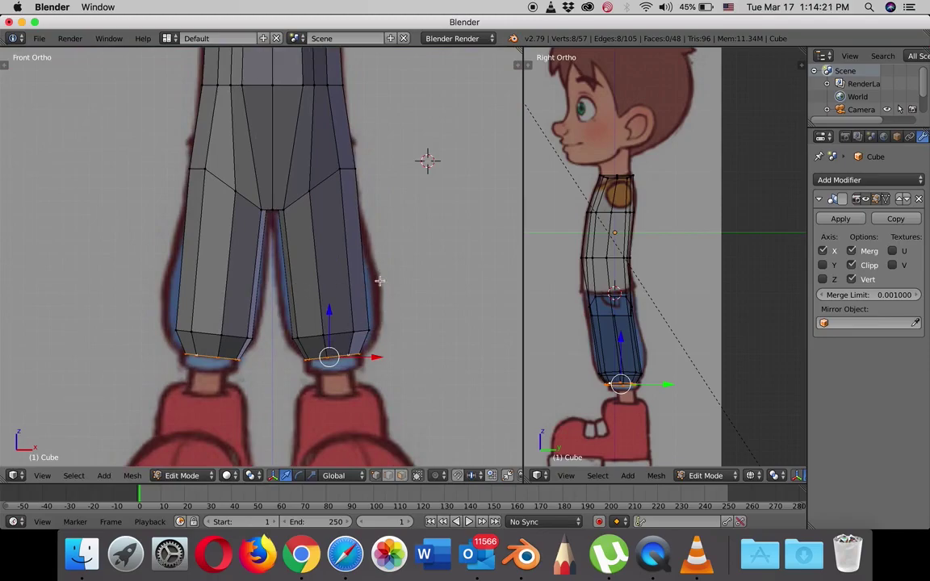
pyautogui.hotkey('ctrl', 'r')
pyautogui.click(352, 277)
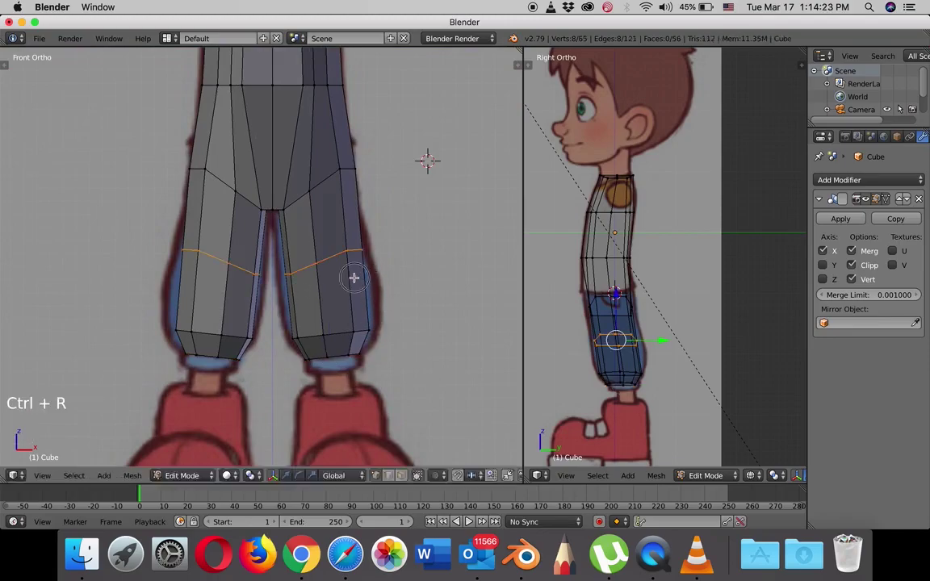
pyautogui.click(346, 300)
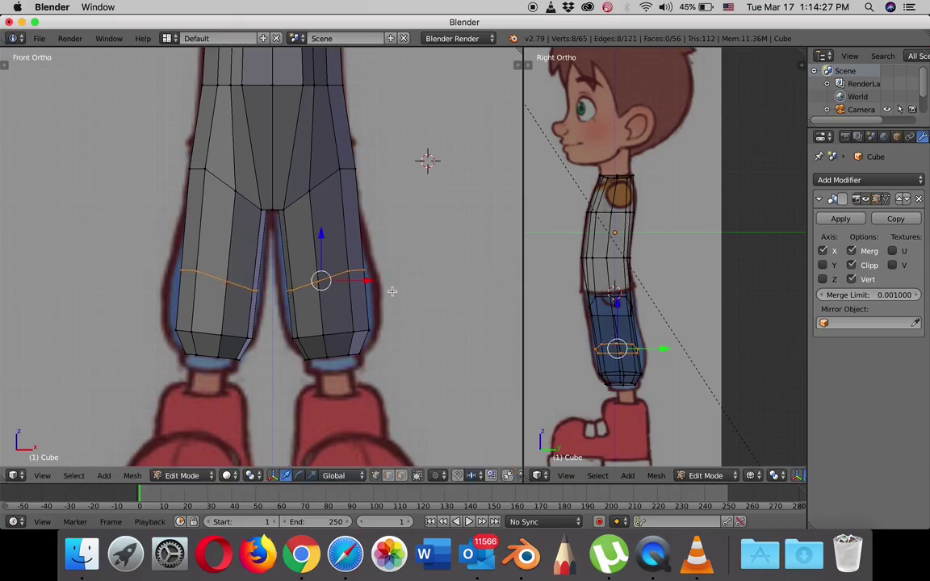
pyautogui.press('s')
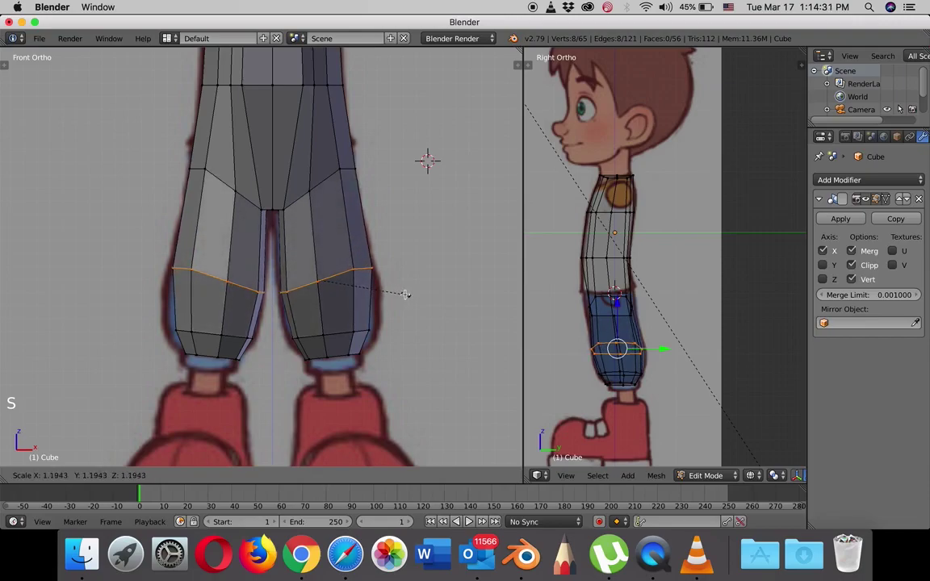
pyautogui.click(405, 294)
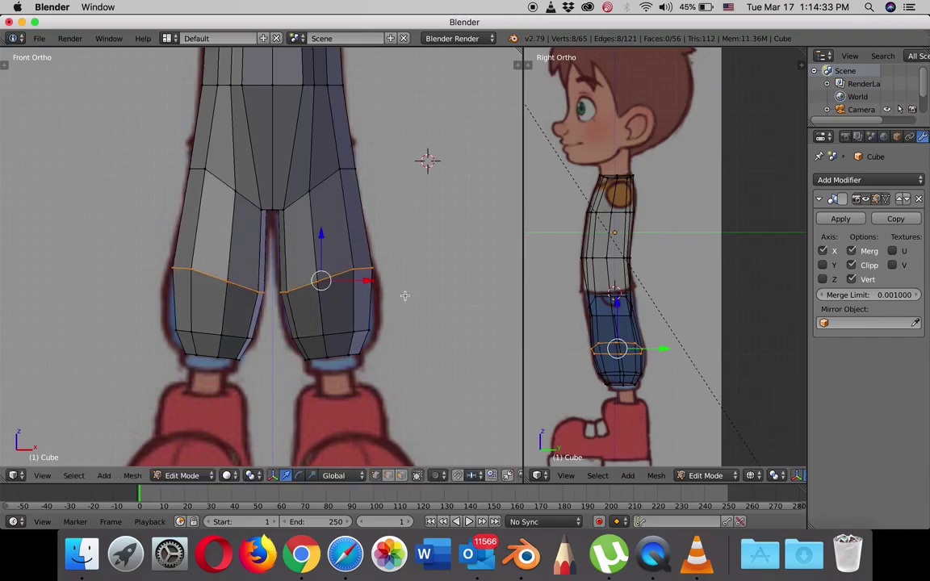
# Widen the edge loop just above the cuff along X to about 1.15 to match the trouser outline.
pyautogui.rightClick(370, 330)
pyautogui.keyDown('alt'); pyautogui.rightClick(367, 329); pyautogui.keyUp('alt')
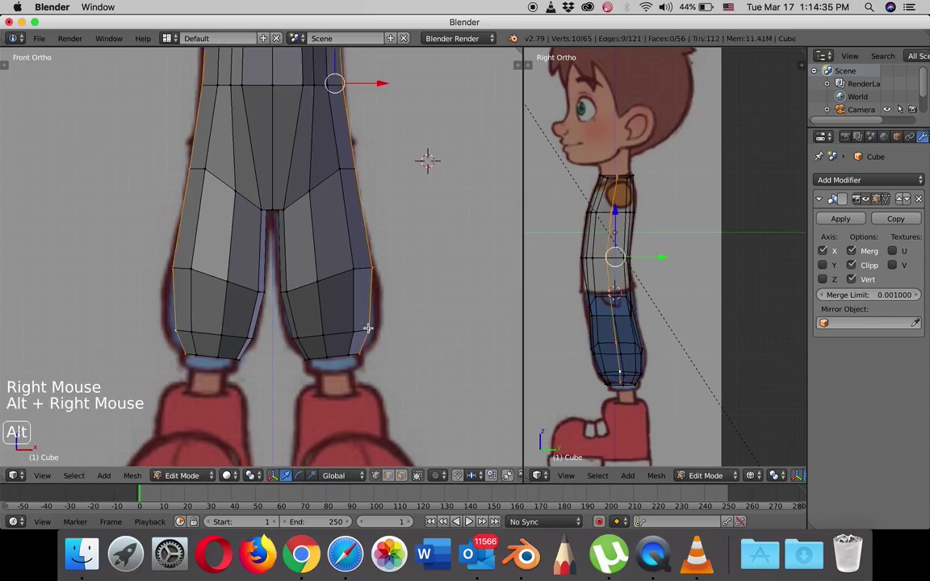
pyautogui.keyDown('alt'); pyautogui.rightClick(365, 330); pyautogui.keyUp('alt')
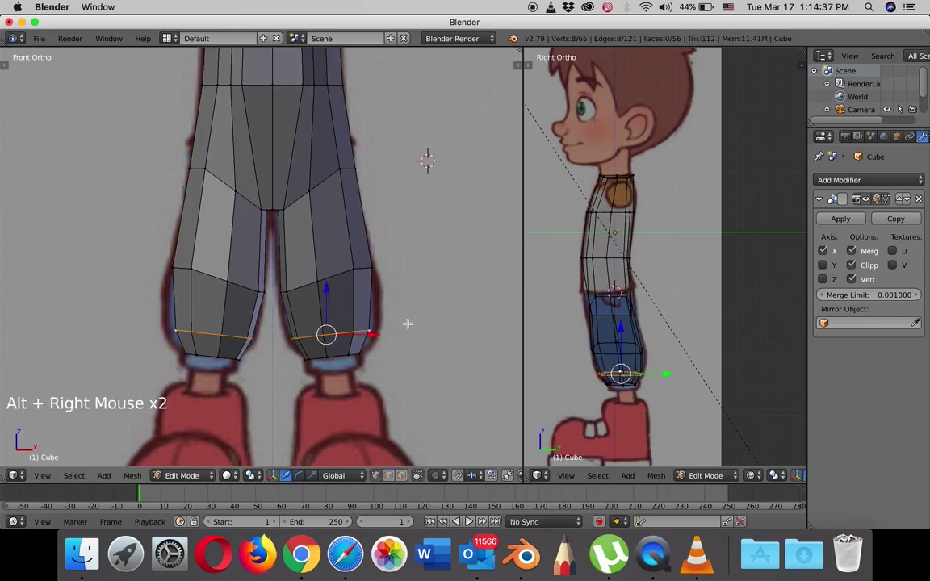
pyautogui.press('s')
pyautogui.press('x')
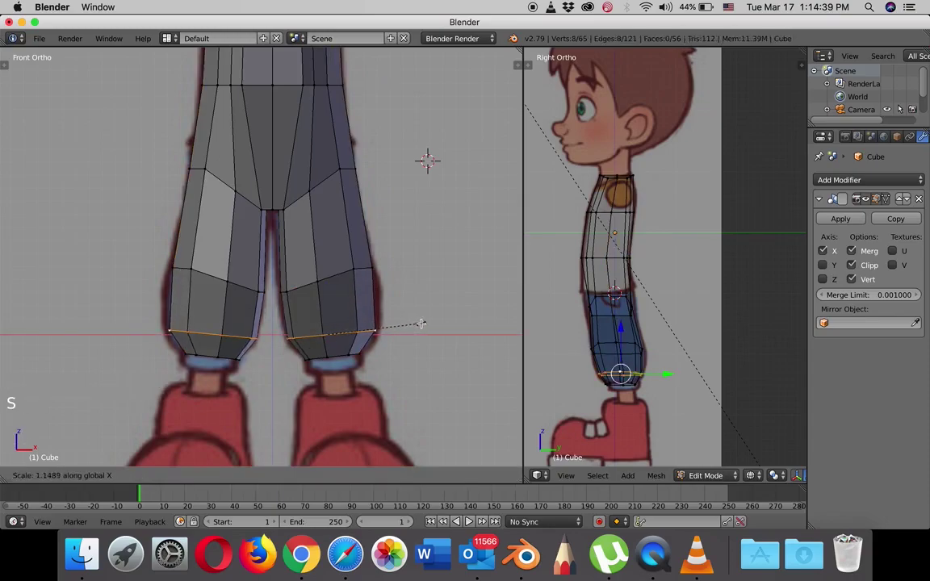
pyautogui.click(423, 323)
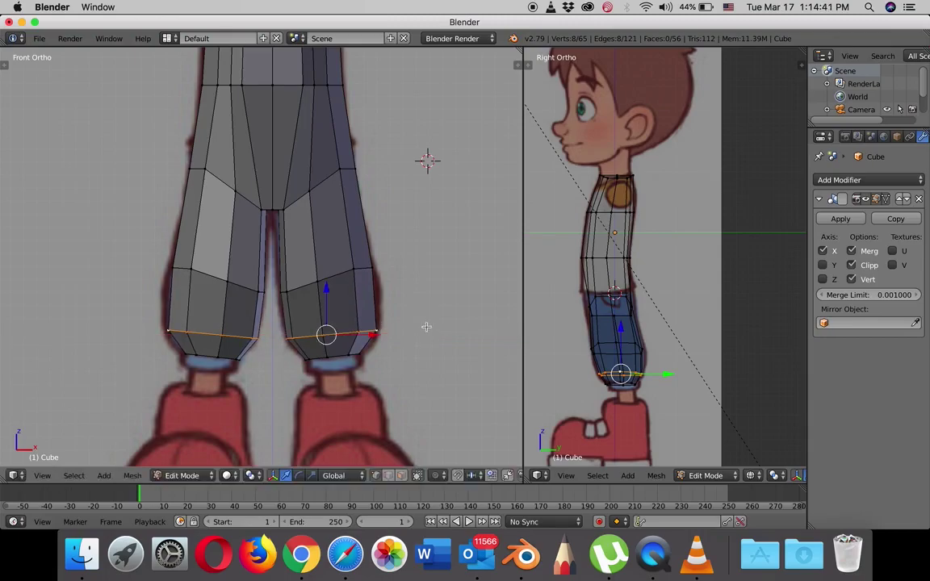
# Scale the mid-leg edge loop along Y to about 1.1 and shift it slightly back to follow the side reference.
pyautogui.scroll(4, 621, 364)
pyautogui.scroll(-3, 619, 366)
pyautogui.keyDown('shift'); pyautogui.moveTo(617, 367); pyautogui.dragTo(662, 264, button='middle'); pyautogui.keyUp('shift')
pyautogui.scroll(3, 629, 247)
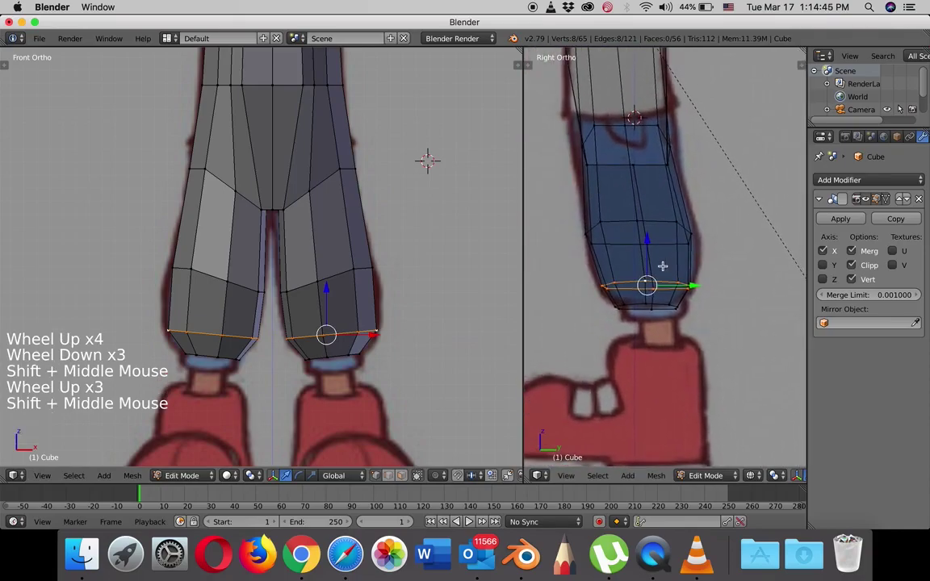
pyautogui.rightClick(644, 243)
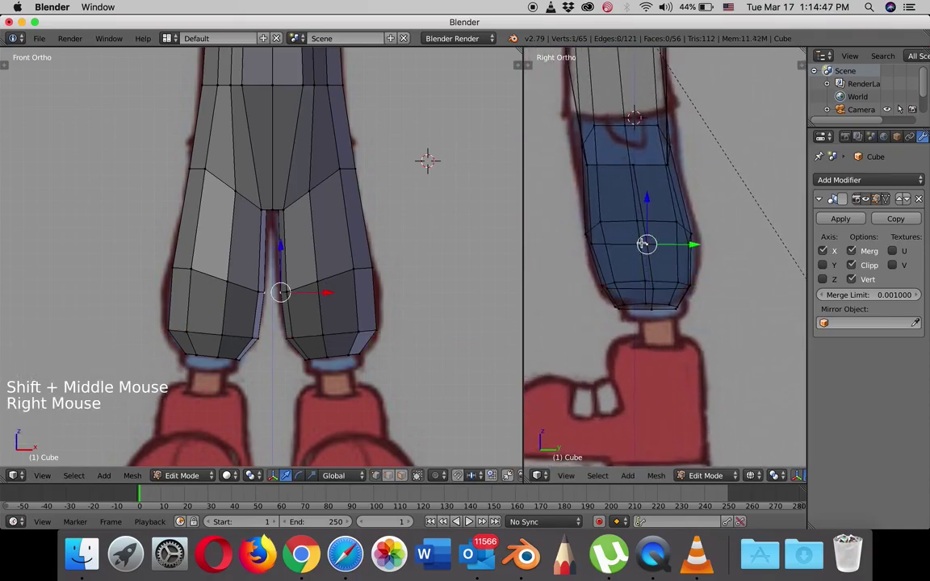
pyautogui.keyDown('alt'); pyautogui.rightClick(646, 243); pyautogui.keyUp('alt')
pyautogui.keyDown('alt'); pyautogui.rightClick(580, 224); pyautogui.keyUp('alt')
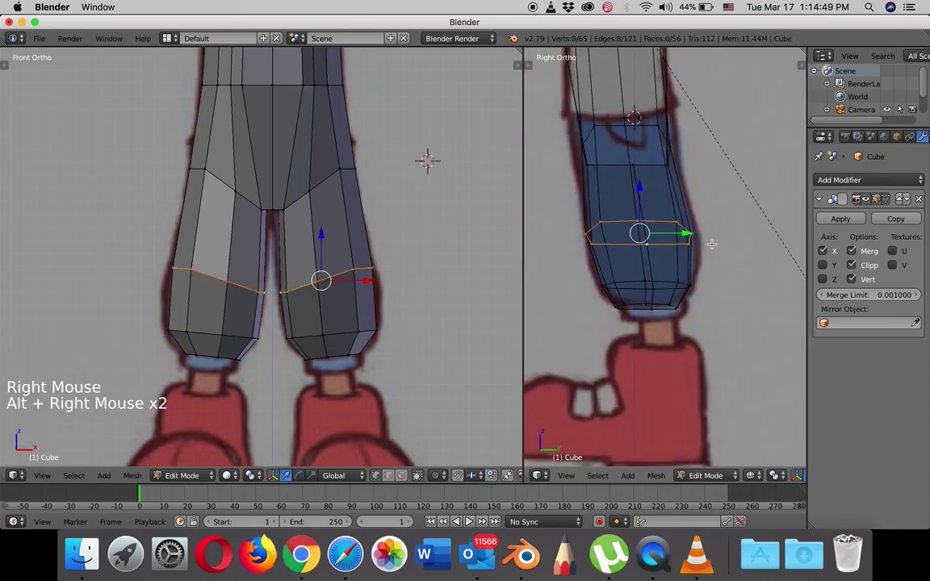
pyautogui.press('s')
pyautogui.press('y')
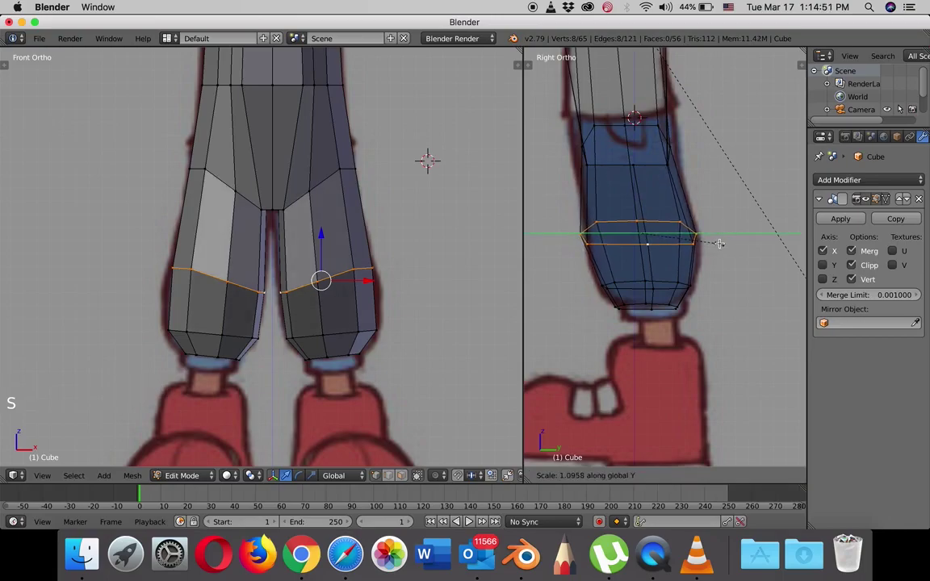
pyautogui.click(705, 234)
pyautogui.moveTo(681, 235); pyautogui.dragTo(689, 233)
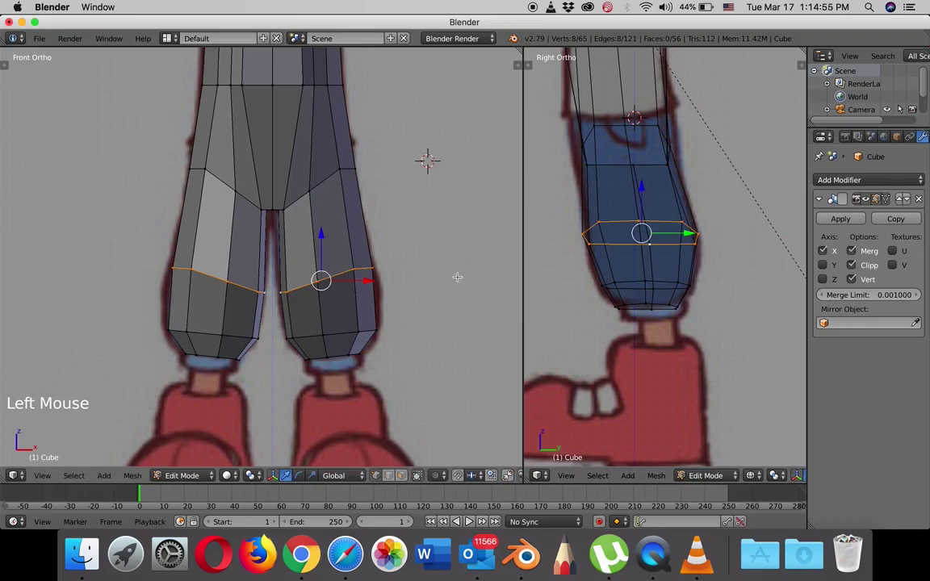
# Move the leg opening's inner vertex slightly inward along X and its front inner vertex slightly back along Y.
pyautogui.keyDown('shift'); pyautogui.moveTo(387, 300); pyautogui.dragTo(371, 177, button='middle'); pyautogui.keyUp('shift')
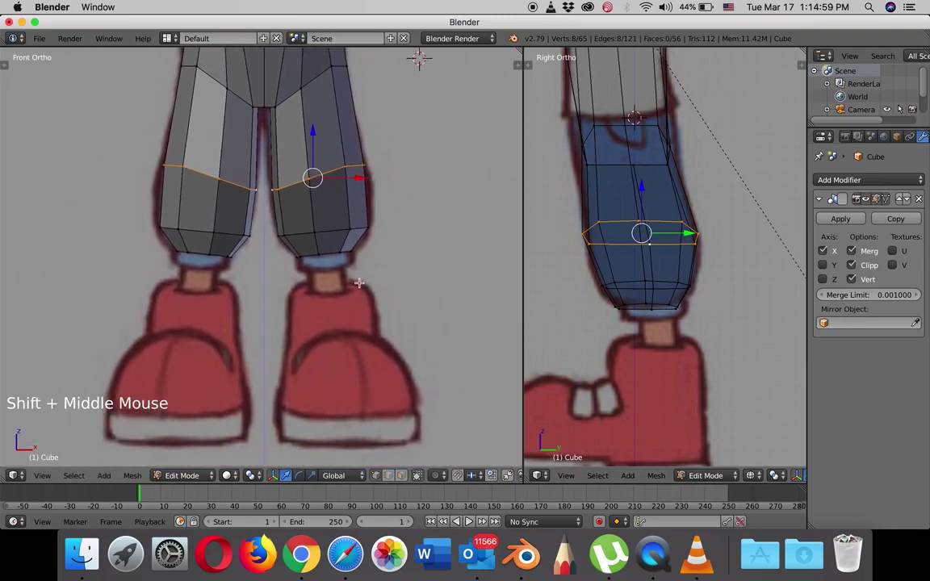
pyautogui.rightClick(350, 251)
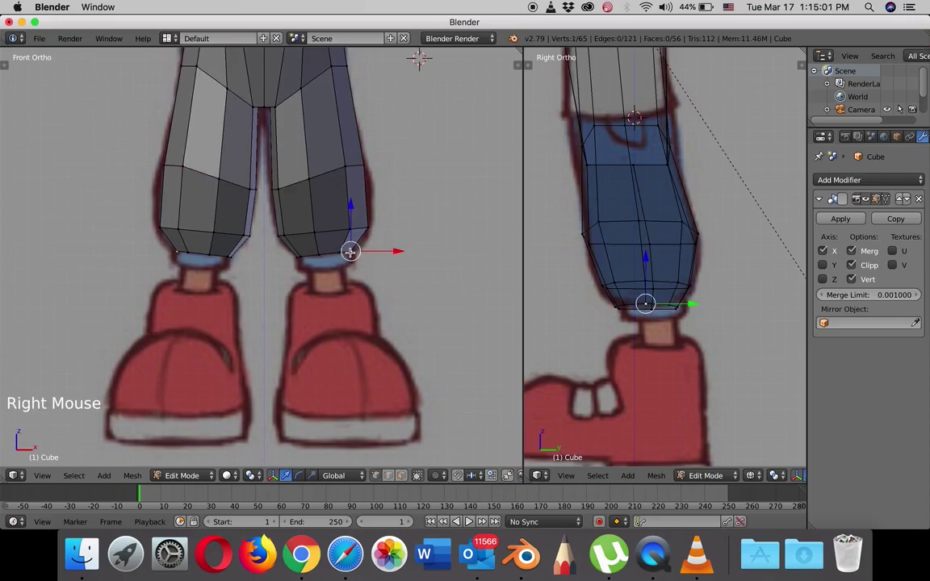
pyautogui.keyDown('alt'); pyautogui.rightClick(352, 254); pyautogui.keyUp('alt')
pyautogui.moveTo(391, 262); pyautogui.dragTo(389, 210, button='middle')
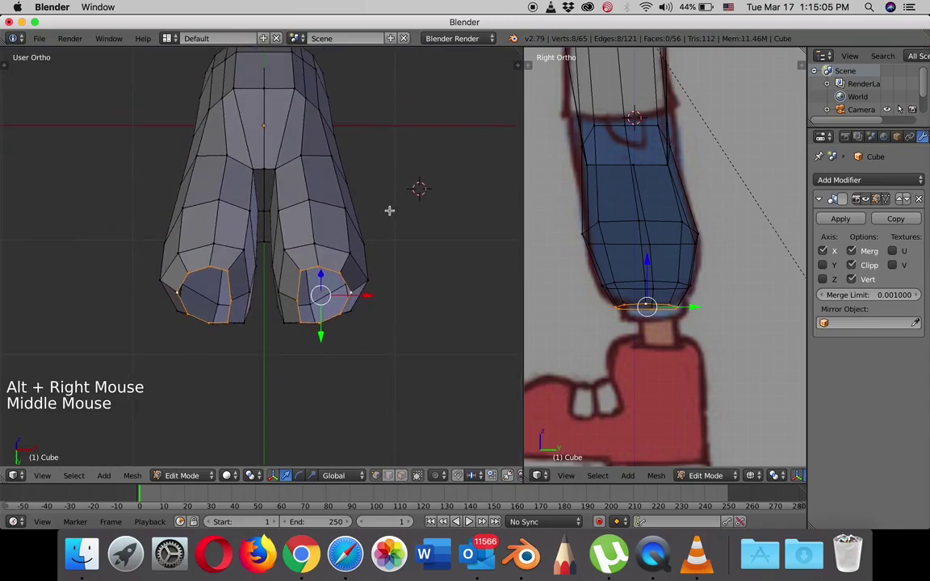
pyautogui.moveTo(374, 244); pyautogui.dragTo(291, 305, button='middle')
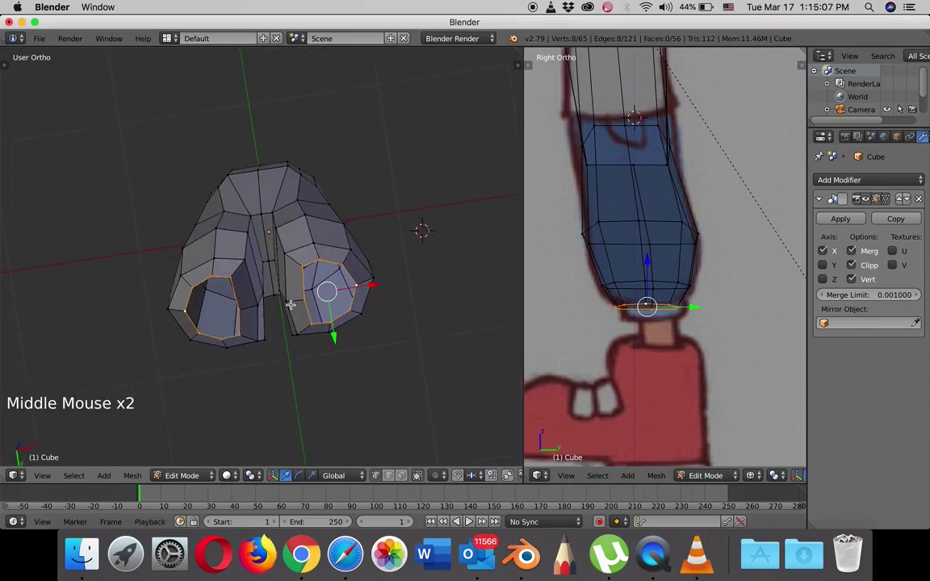
pyautogui.rightClick(304, 299)
pyautogui.moveTo(353, 292); pyautogui.dragTo(347, 294)
pyautogui.rightClick(303, 272)
pyautogui.click(340, 271)
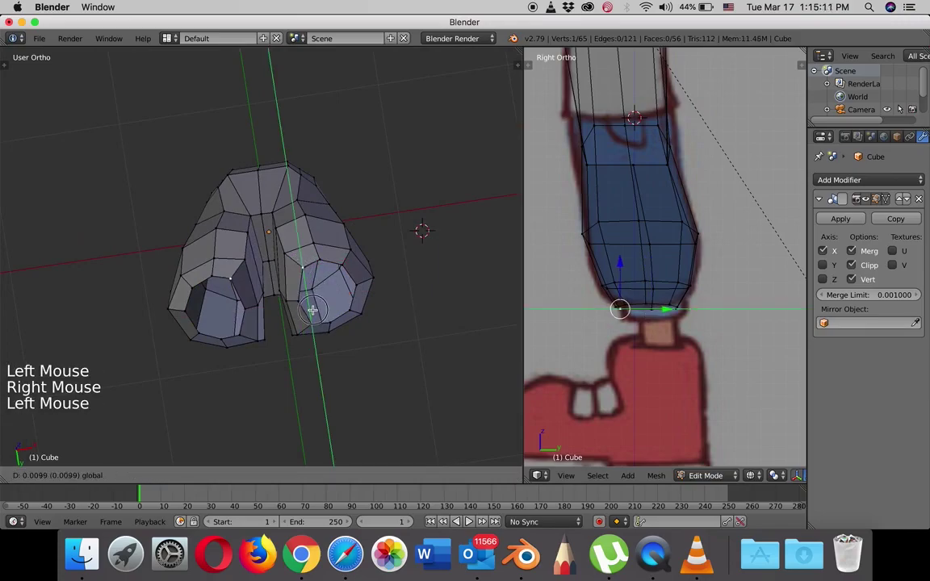
pyautogui.click(340, 270)
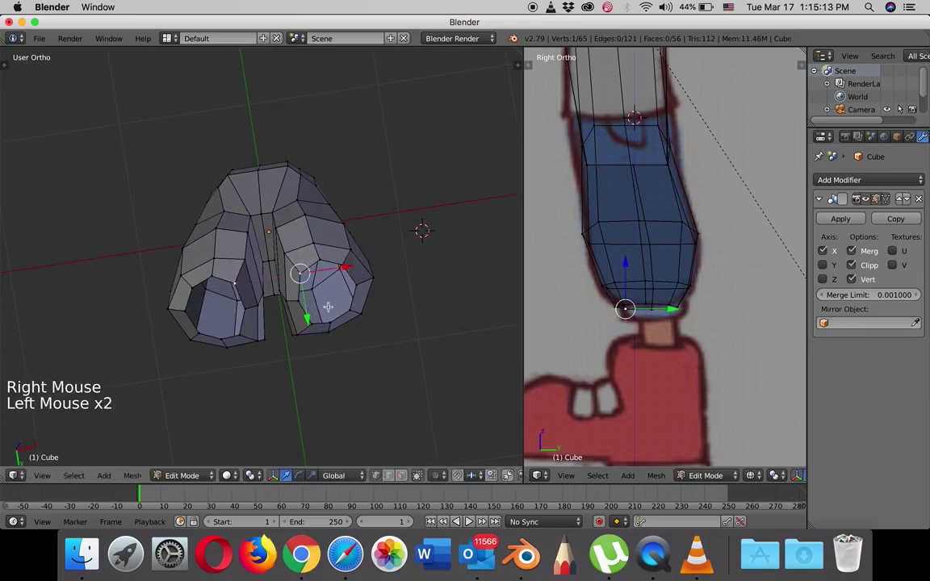
# Move the leg opening's rear inner vertex slightly forward along Y and the rear vertex slightly outward along X.
pyautogui.rightClick(327, 356)
pyautogui.moveTo(319, 373); pyautogui.dragTo(317, 366)
pyautogui.rightClick(331, 323)
pyautogui.moveTo(376, 316); pyautogui.dragTo(378, 313)
pyautogui.middleClick(331, 267)
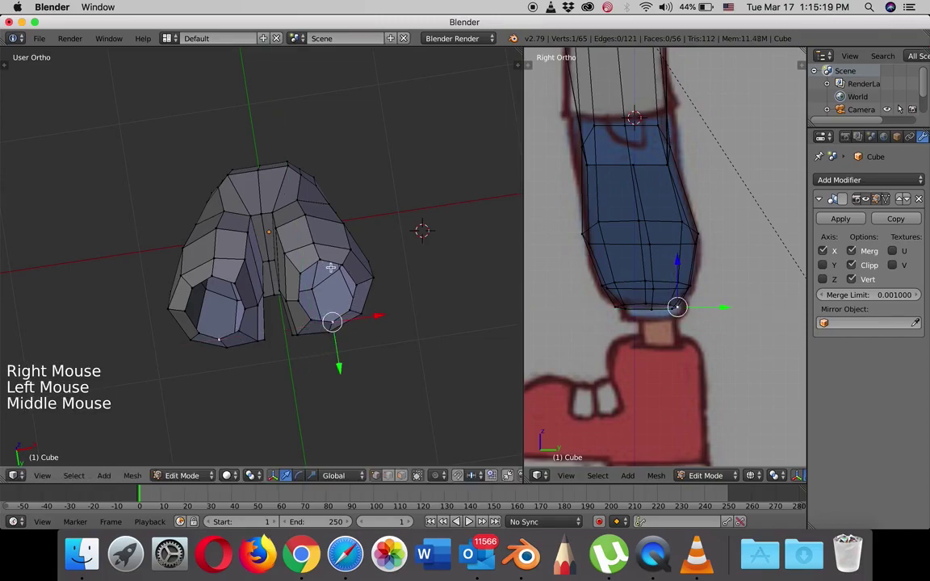
# Nudge further vertices of the leg opening slightly to round it, and select the opening's whole edge loop.
pyautogui.rightClick(284, 299)
pyautogui.moveTo(324, 291); pyautogui.dragTo(323, 290)
pyautogui.moveTo(324, 291); pyautogui.dragTo(321, 289, button='middle')
pyautogui.rightClick(271, 235)
pyautogui.moveTo(246, 218); pyautogui.dragTo(337, 273, button='middle')
pyautogui.rightClick(260, 220)
pyautogui.click(304, 230)
pyautogui.rightClick(337, 280)
pyautogui.keyDown('alt'); pyautogui.rightClick(339, 282); pyautogui.keyUp('alt')
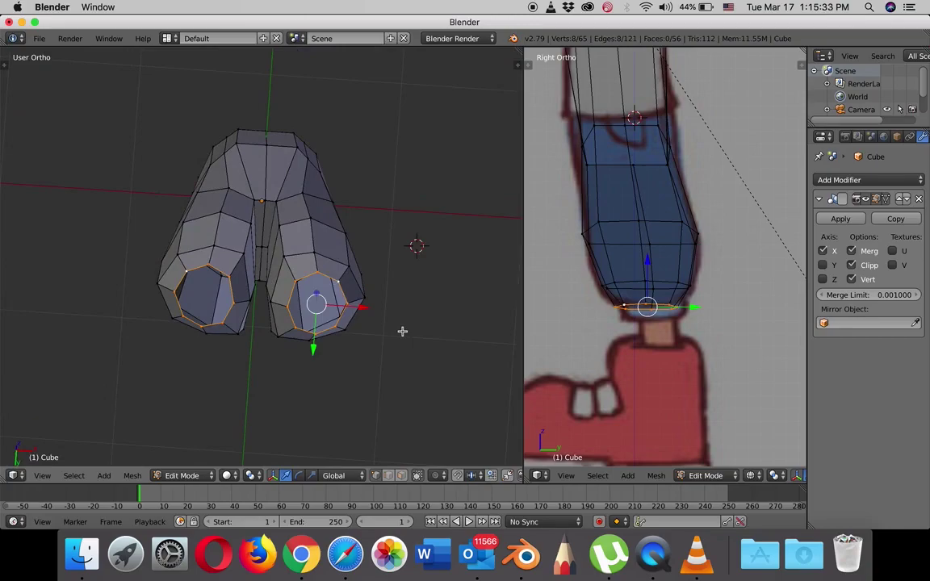
# Extrude the trouser leg's opening loop in place and scale it inward to about 0.73.
pyautogui.press('e')
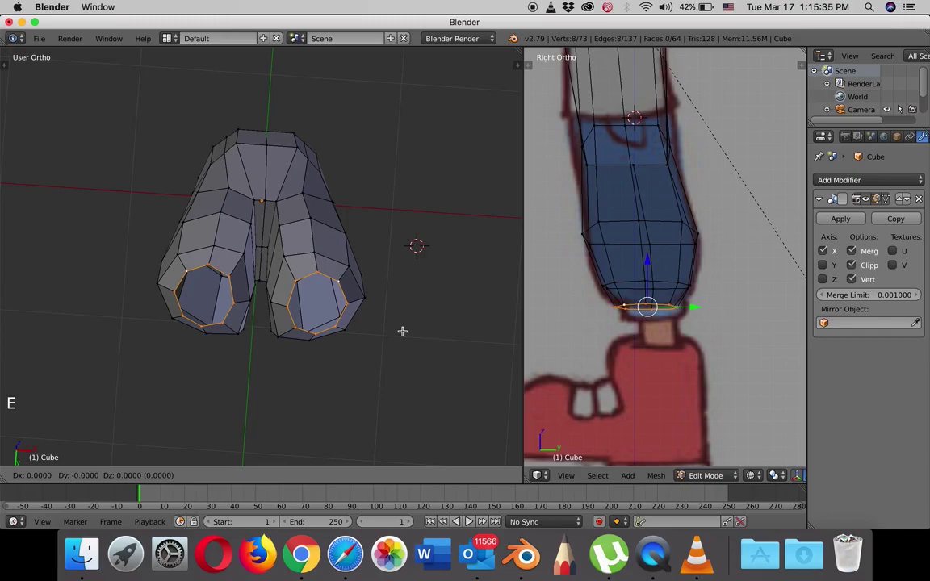
pyautogui.press('s')
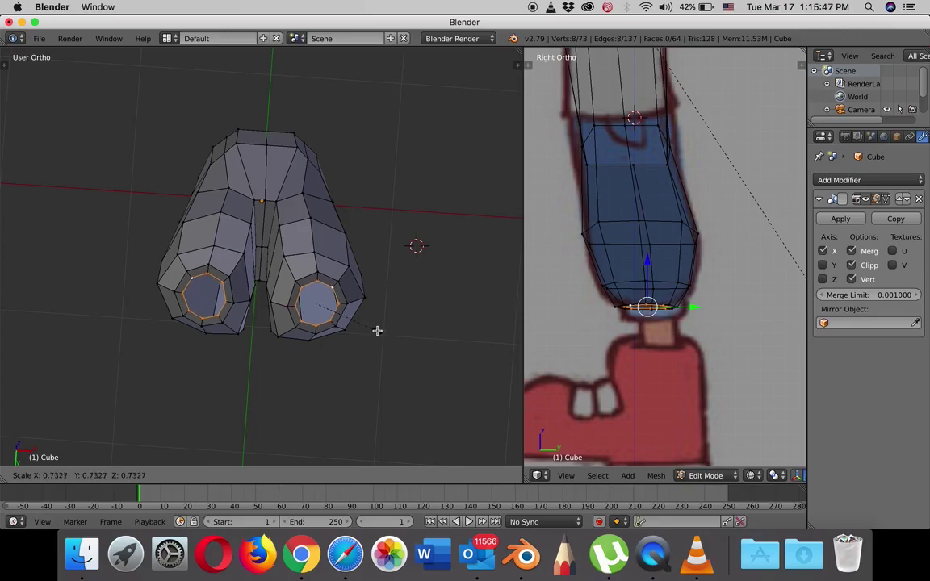
pyautogui.click(377, 331)
# Extrude the inner opening loop about 0.1 downward as a trouser cuff and scale its lower edge to about 1.12.
pyautogui.press('KP_1')
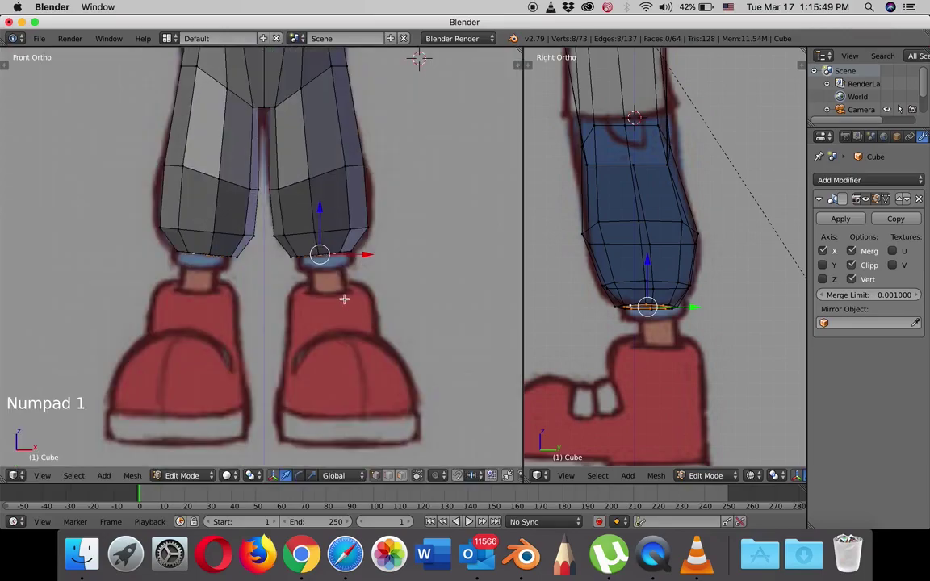
pyautogui.press('e')
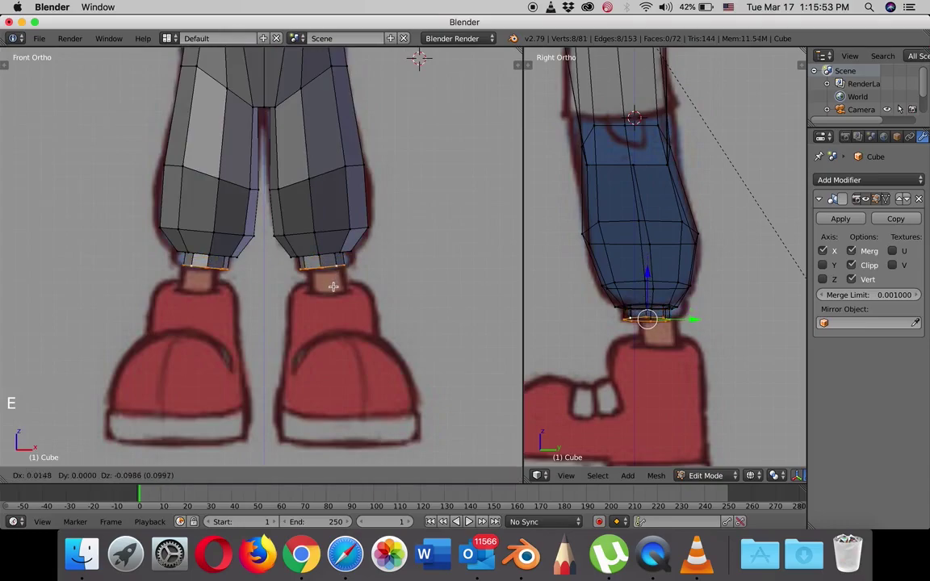
pyautogui.click(333, 287)
pyautogui.press('s')
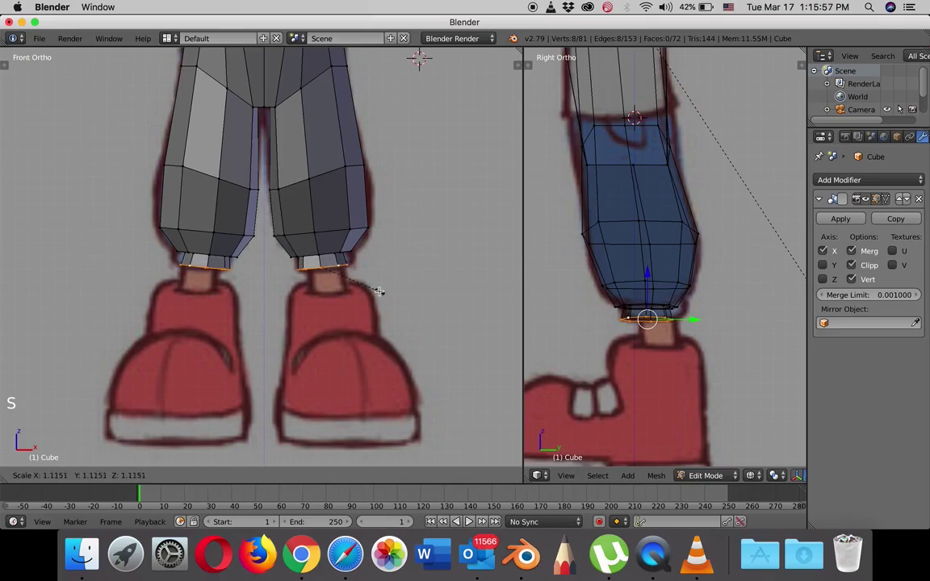
pyautogui.click(378, 291)
# Extrude the cuff's lower edge loop in place and scale it inward to about 0.67.
pyautogui.moveTo(356, 292); pyautogui.dragTo(361, 324, button='middle')
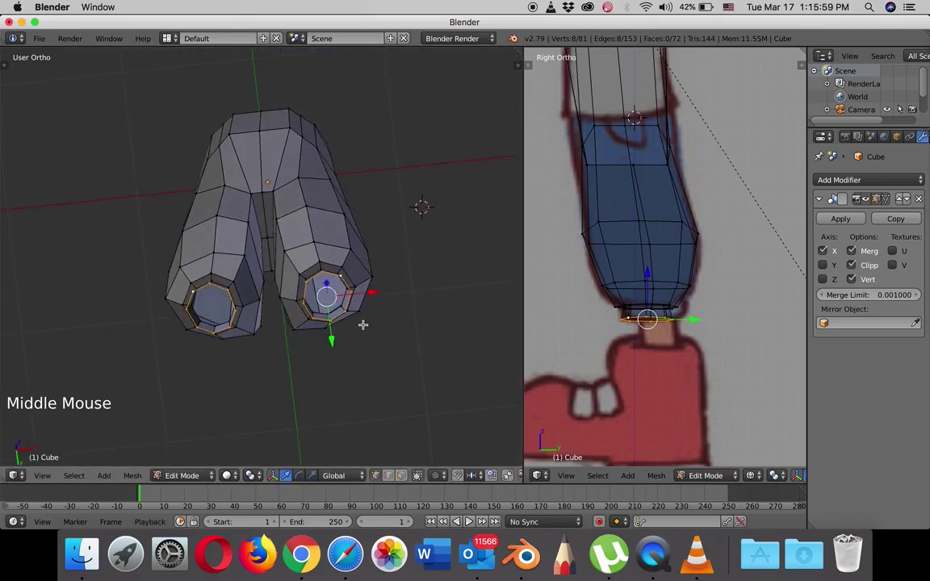
pyautogui.press('e')
pyautogui.press('s')
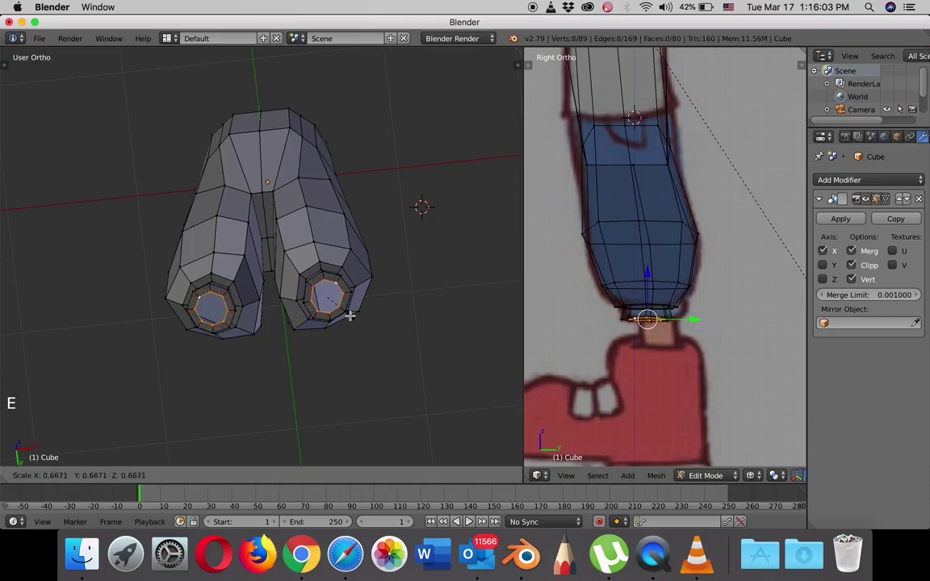
pyautogui.click(350, 315)
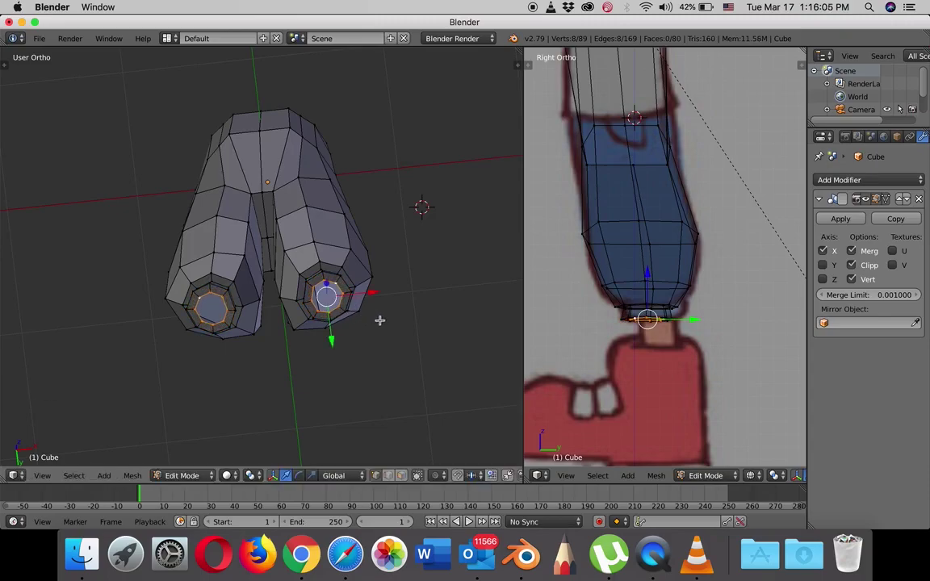
# Extrude the cuff's inner loop down to the top of the shoe in the front reference to form the ankle.
pyautogui.press('KP_1')
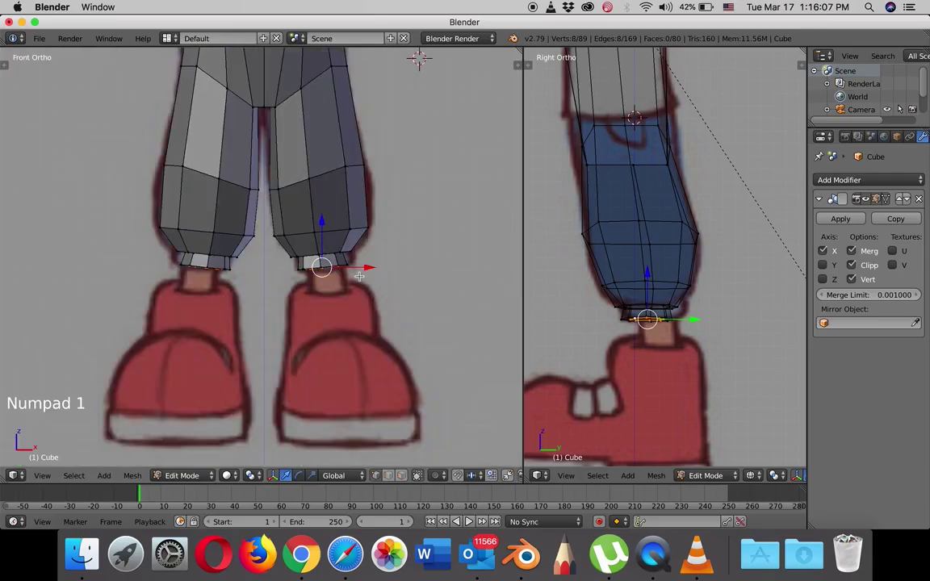
pyautogui.press('e')
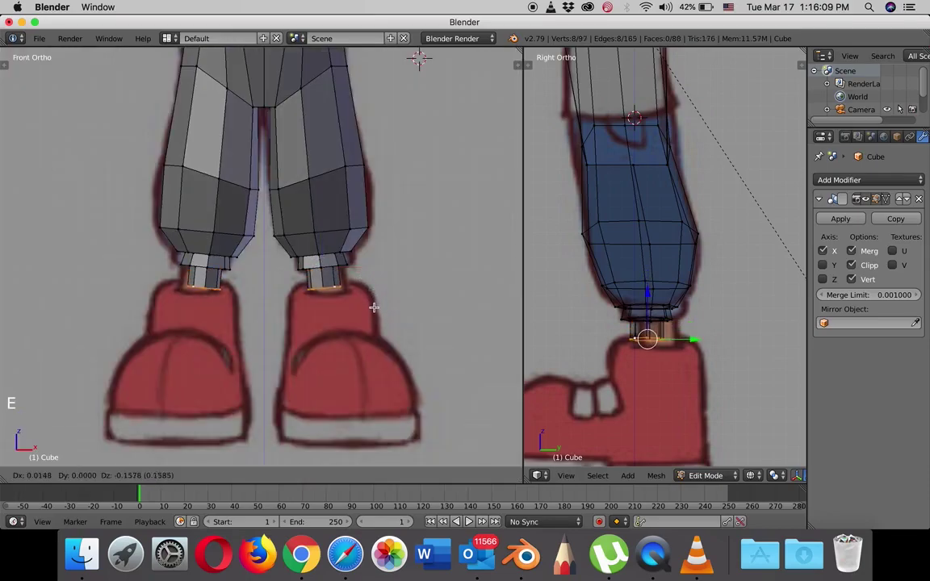
pyautogui.click(373, 313)
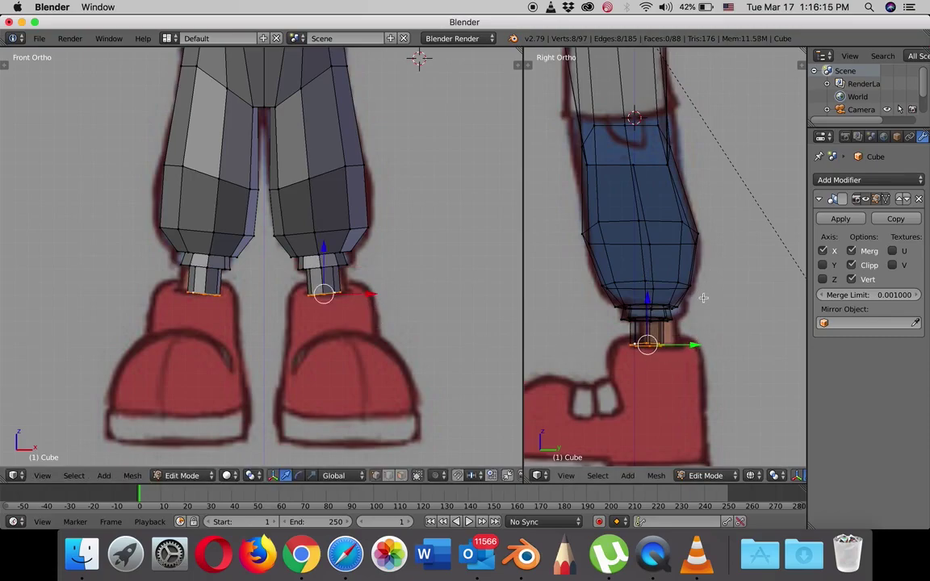
# Box-select the trouser hem, cuff and ankle, rotate them slightly in the side view, and shift them slightly back and outward.
pyautogui.press('b')
pyautogui.moveTo(710, 273); pyautogui.dragTo(573, 378)
pyautogui.press('r')
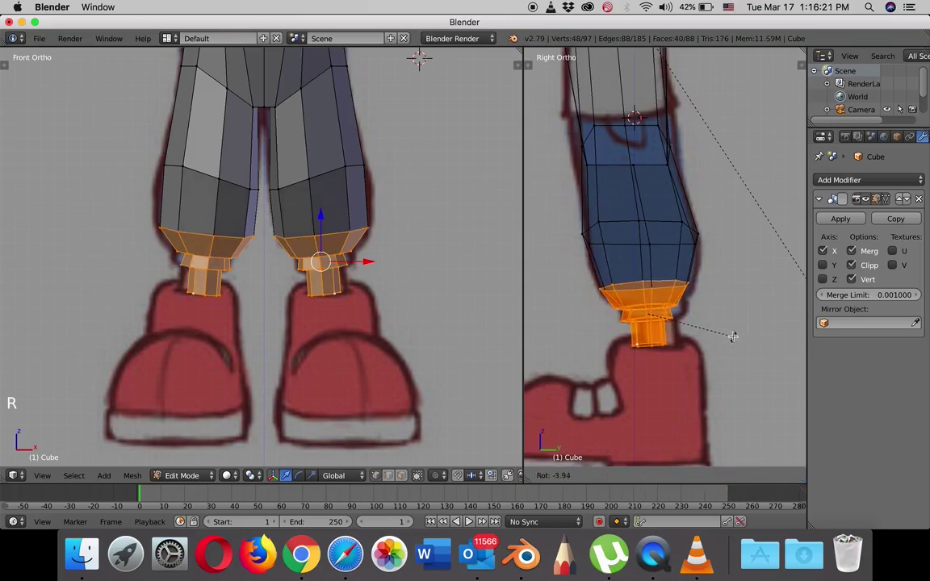
pyautogui.moveTo(697, 311); pyautogui.dragTo(706, 310)
pyautogui.moveTo(367, 261); pyautogui.dragTo(374, 258)
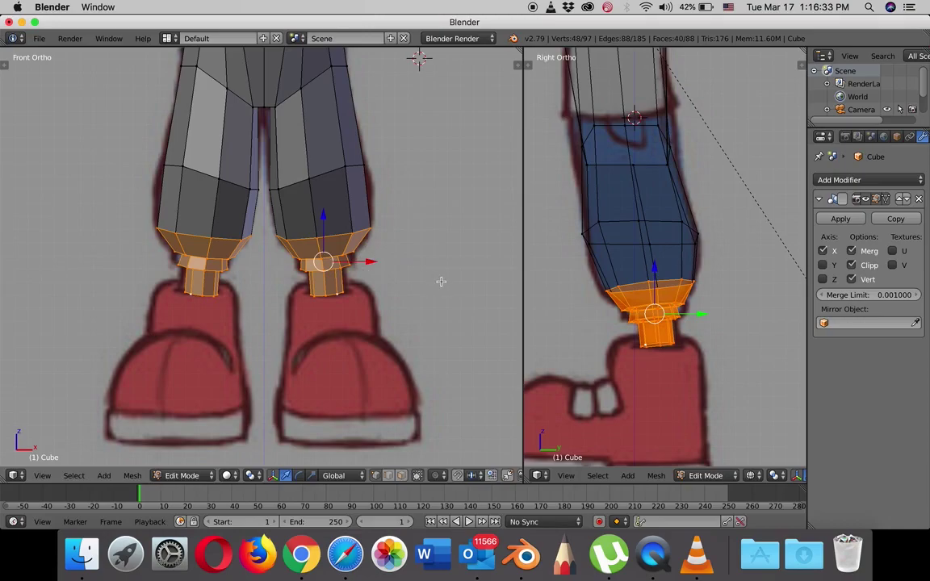
# Add a centred horizontal edge loop around the upper torso between the chest and shoulder loops.
pyautogui.press('a')
pyautogui.scroll(-4, 440, 281)
pyautogui.keyDown('shift'); pyautogui.moveTo(438, 276); pyautogui.dragTo(452, 339, button='middle'); pyautogui.keyUp('shift')
pyautogui.moveTo(408, 251); pyautogui.dragTo(389, 280, button='middle')
pyautogui.scroll(4, 394, 250)
pyautogui.moveTo(396, 241)
pyautogui.keyDown('shift'); pyautogui.mouseDown(button='middle')
pyautogui.moveTo(429, 370)
pyautogui.moveTo(407, 255)
pyautogui.mouseUp(button='middle'); pyautogui.keyUp('shift')
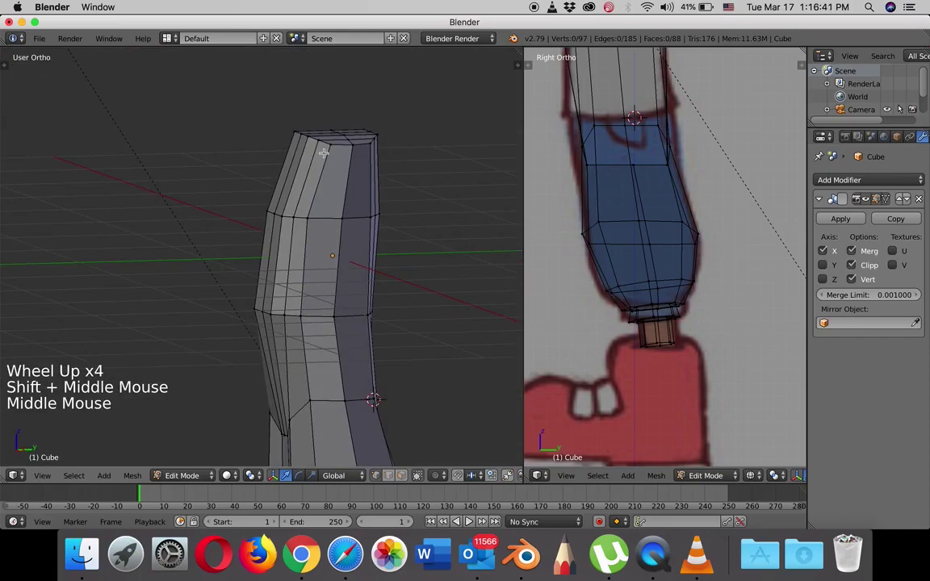
pyautogui.moveTo(357, 191)
pyautogui.mouseDown(button='middle')
pyautogui.moveTo(342, 192)
pyautogui.moveTo(363, 197)
pyautogui.mouseUp(button='middle')
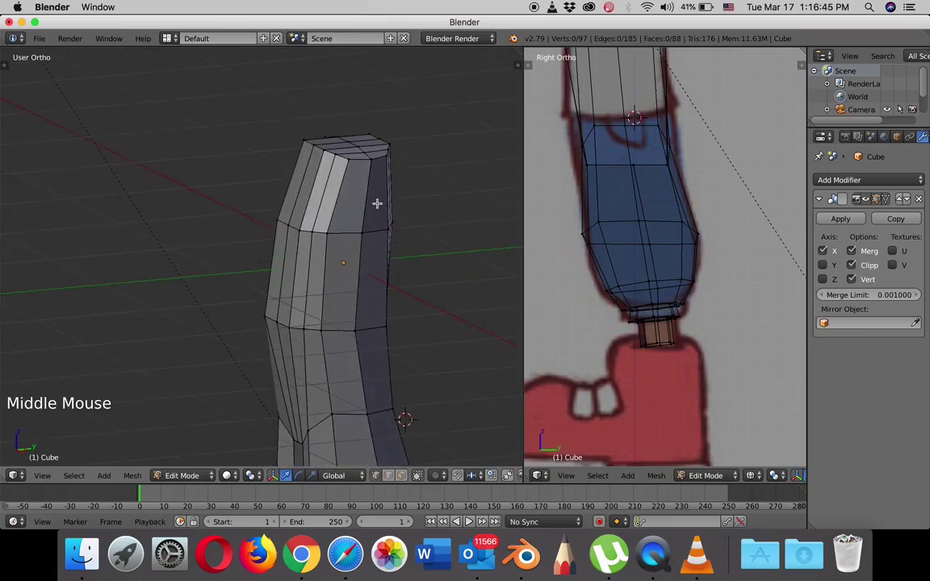
pyautogui.hotkey('ctrl', 'r')
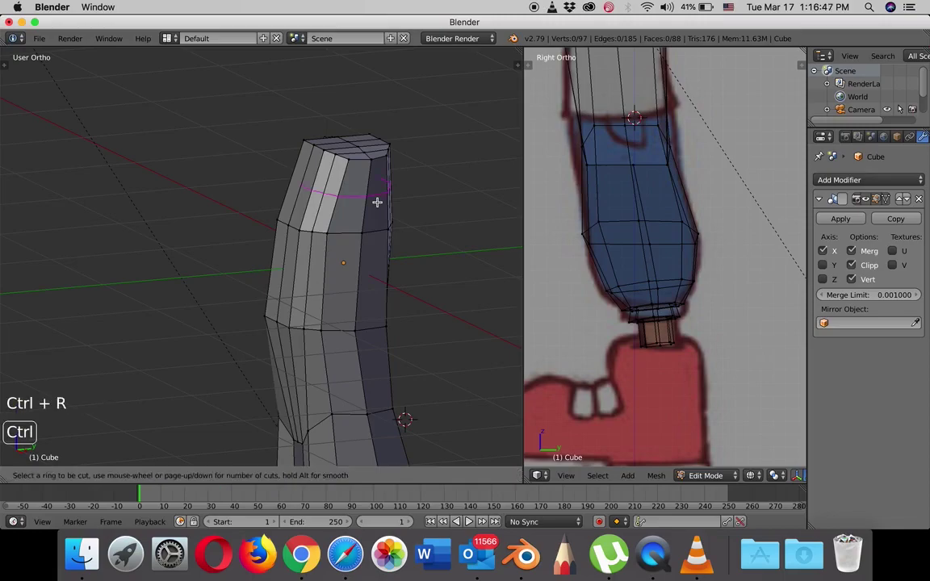
pyautogui.click(377, 202)
pyautogui.rightClick(376, 201)
# Move the vertices on the upper torso's side along Z to round the outline around the arm socket.
pyautogui.moveTo(405, 210); pyautogui.dragTo(397, 207, button='middle')
pyautogui.rightClick(324, 156)
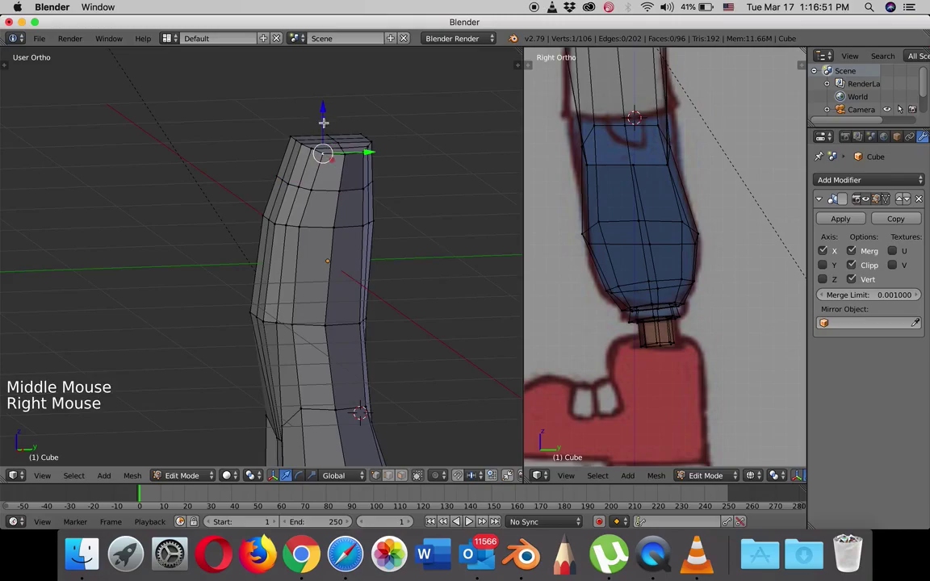
pyautogui.moveTo(322, 109); pyautogui.dragTo(366, 114)
pyautogui.rightClick(367, 117)
pyautogui.rightClick(365, 220)
pyautogui.moveTo(366, 192); pyautogui.dragTo(361, 167)
pyautogui.rightClick(298, 206)
pyautogui.moveTo(299, 201); pyautogui.dragTo(342, 225)
pyautogui.rightClick(312, 189)
pyautogui.rightClick(362, 189)
pyautogui.moveTo(343, 224); pyautogui.dragTo(332, 202, button='middle')
# Delete the centre vertex of the arm socket on the torso's side and select the resulting hole's boundary loop.
pyautogui.rightClick(402, 192)
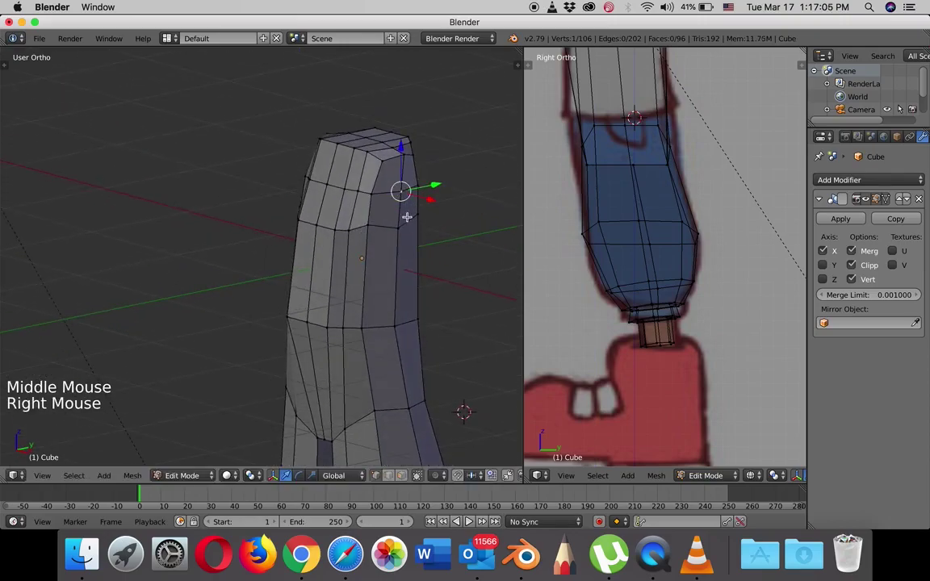
pyautogui.scroll(1, 408, 212)
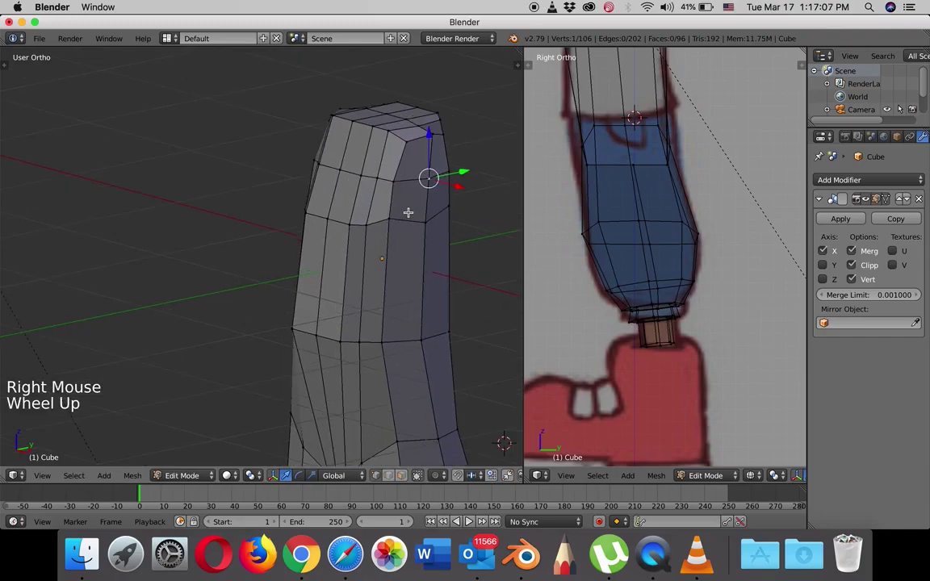
pyautogui.press('x')
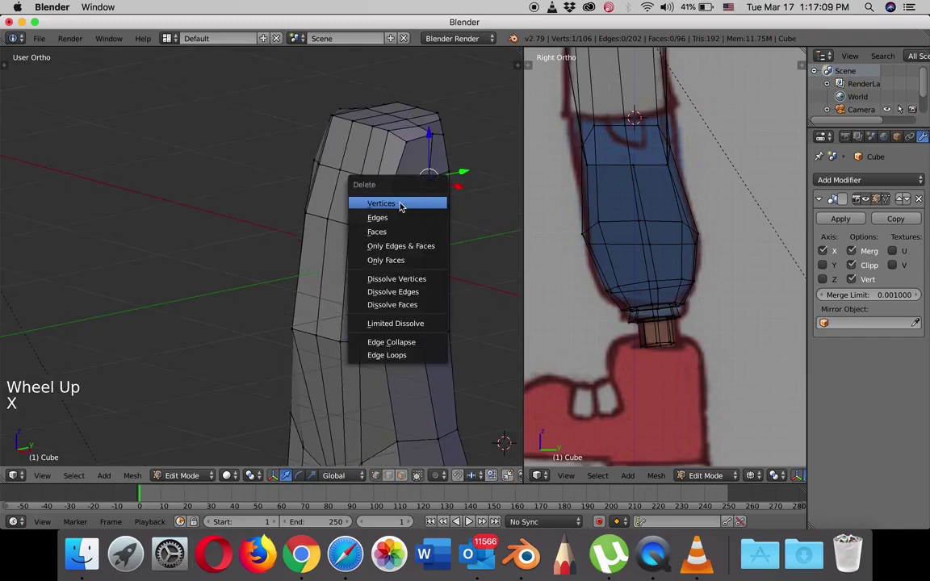
pyautogui.click(400, 206)
pyautogui.rightClick(424, 222)
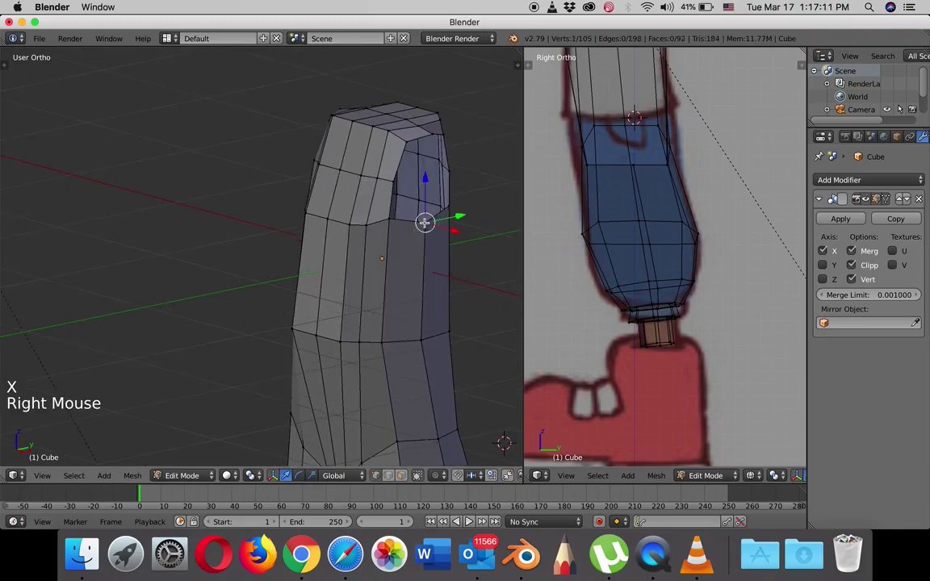
pyautogui.keyDown('alt'); pyautogui.rightClick(414, 231); pyautogui.keyUp('alt')
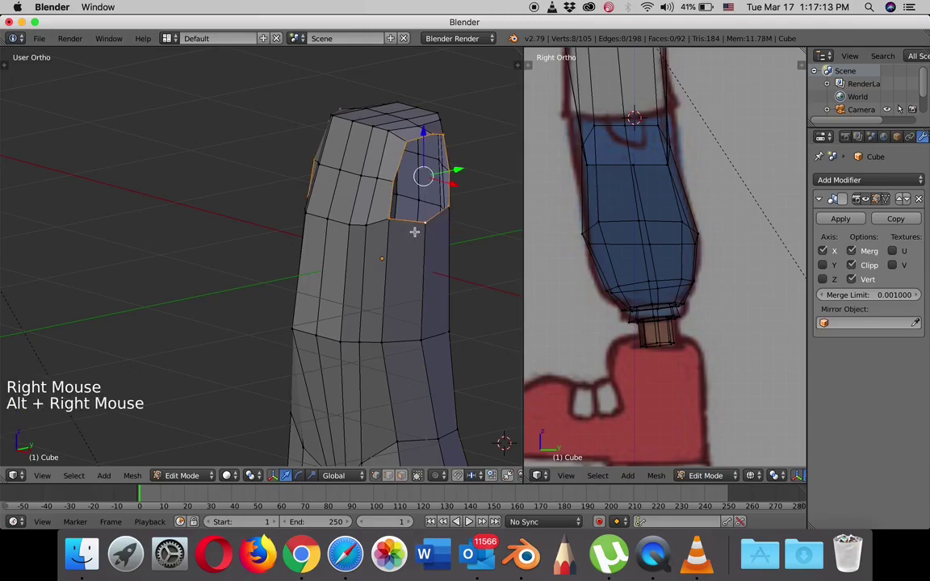
# Extrude the armhole loop outward in the front view to the wristband of the reference to form the arm.
pyautogui.scroll(-3, 414, 232)
pyautogui.press('KP_1')
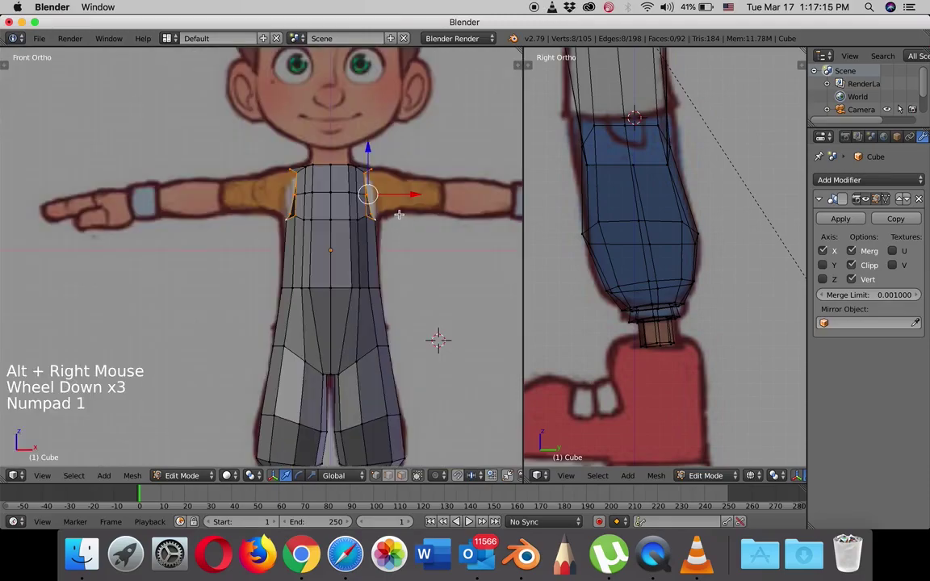
pyautogui.keyDown('shift'); pyautogui.moveTo(367, 193); pyautogui.dragTo(282, 200, button='middle'); pyautogui.keyUp('shift')
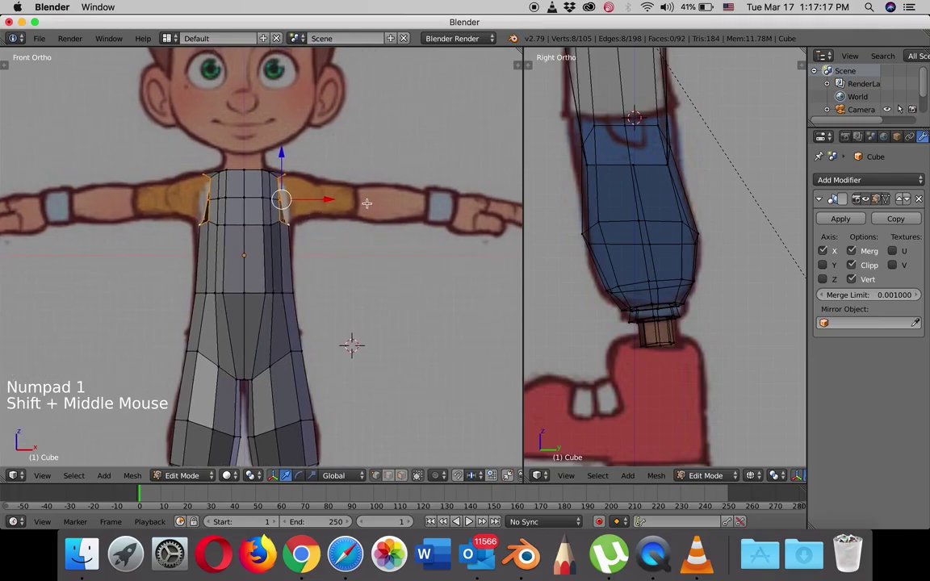
pyautogui.press('e')
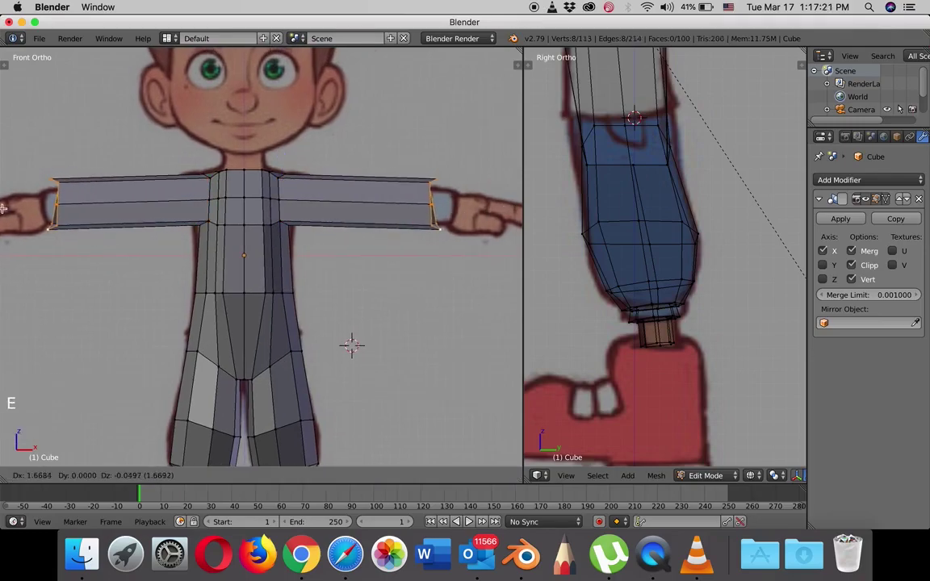
pyautogui.click(514, 208)
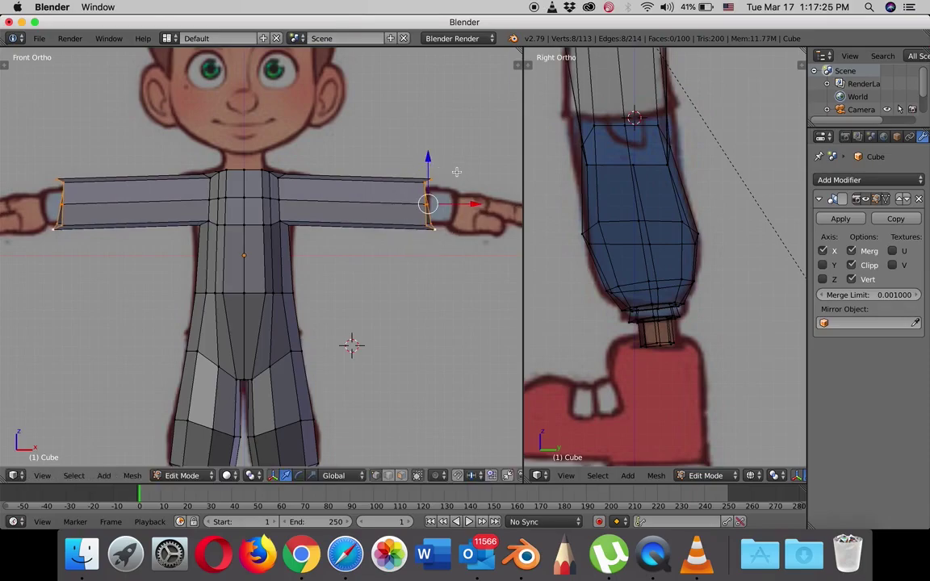
# Flatten the arm's end loop by scaling it to 0 along X, then scale it uniformly to about 0.68.
pyautogui.scroll(-1, 459, 215)
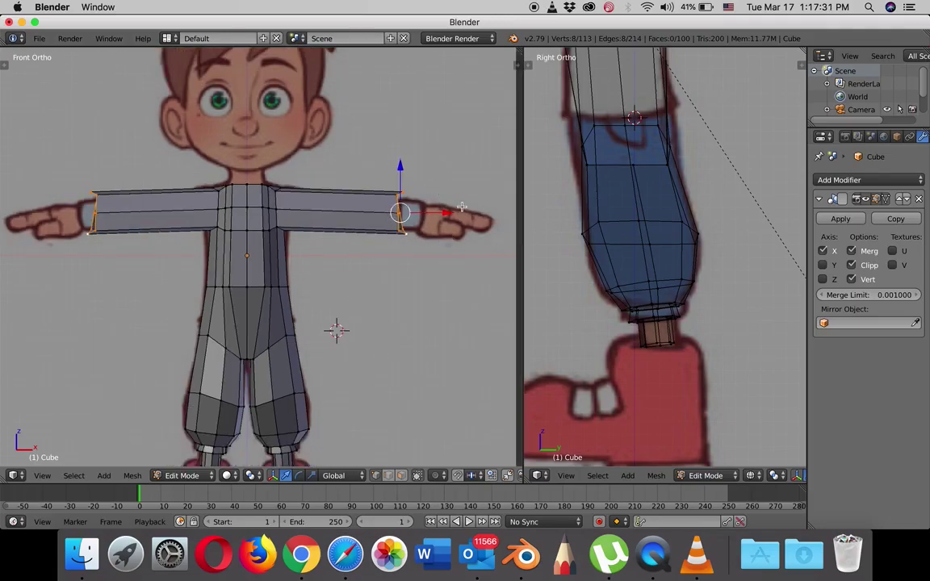
pyautogui.press('s')
pyautogui.press('x')
pyautogui.press('0')
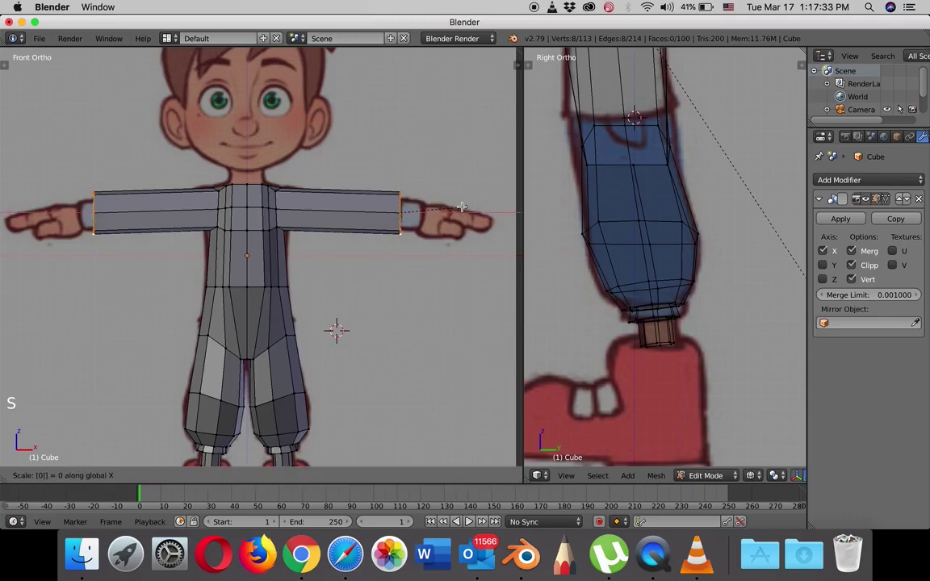
pyautogui.press('Return')
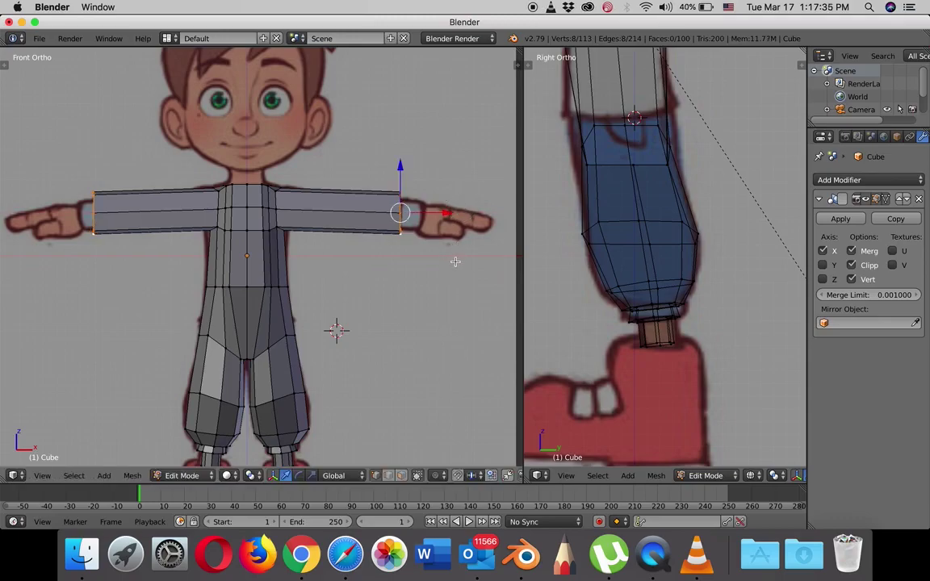
pyautogui.press('s')
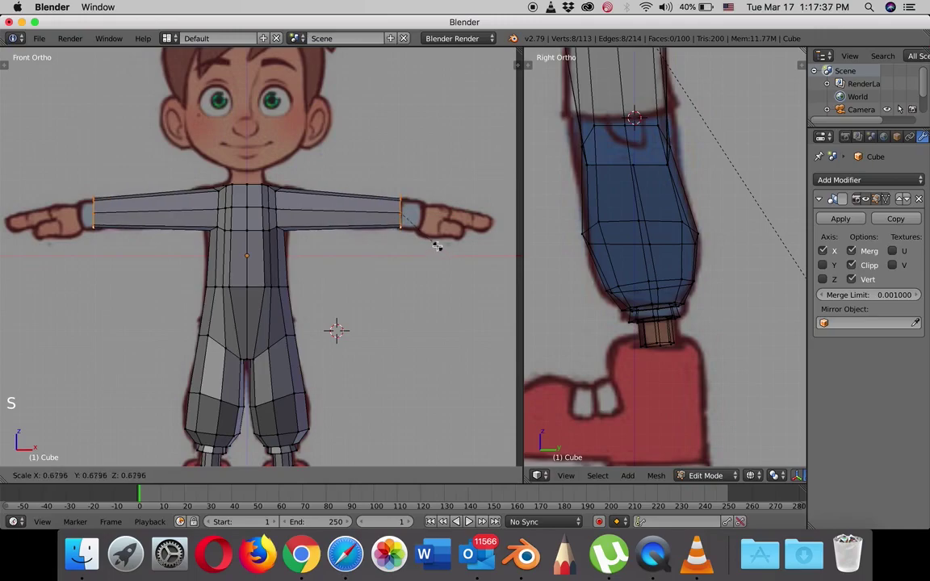
pyautogui.click(436, 245)
# Move the arm's end loop back along Y and slightly up along Z to match the arm in the side reference.
pyautogui.scroll(-3, 638, 131)
pyautogui.keyDown('shift'); pyautogui.moveTo(638, 131); pyautogui.dragTo(623, 235, button='middle'); pyautogui.keyUp('shift')
pyautogui.scroll(2, 630, 211)
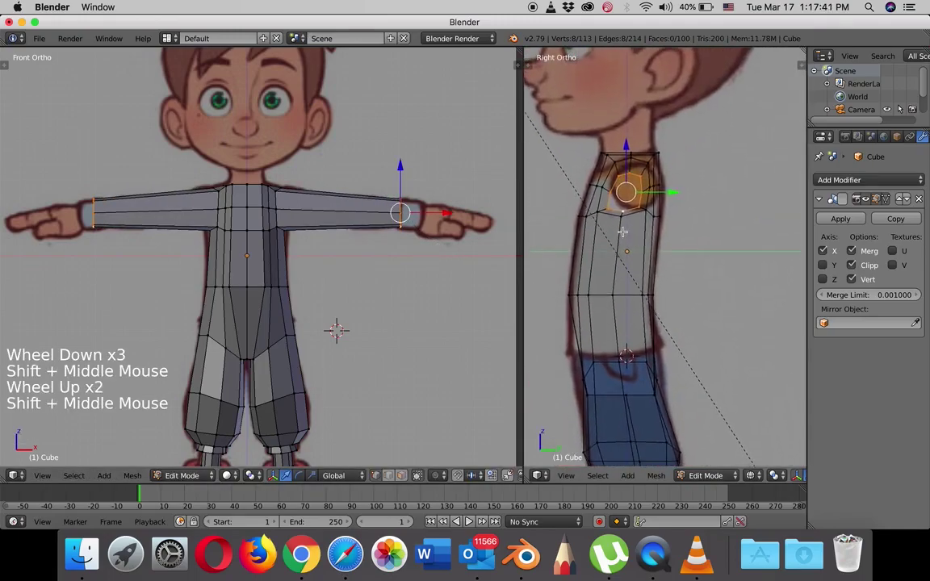
pyautogui.scroll(2, 623, 225)
pyautogui.moveTo(654, 164); pyautogui.dragTo(672, 156)
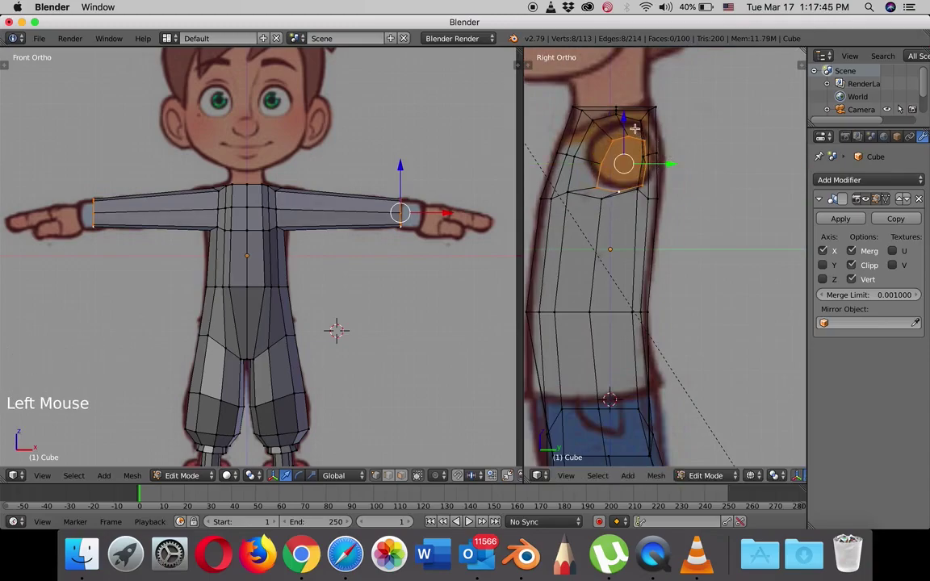
pyautogui.moveTo(626, 120); pyautogui.dragTo(614, 167)
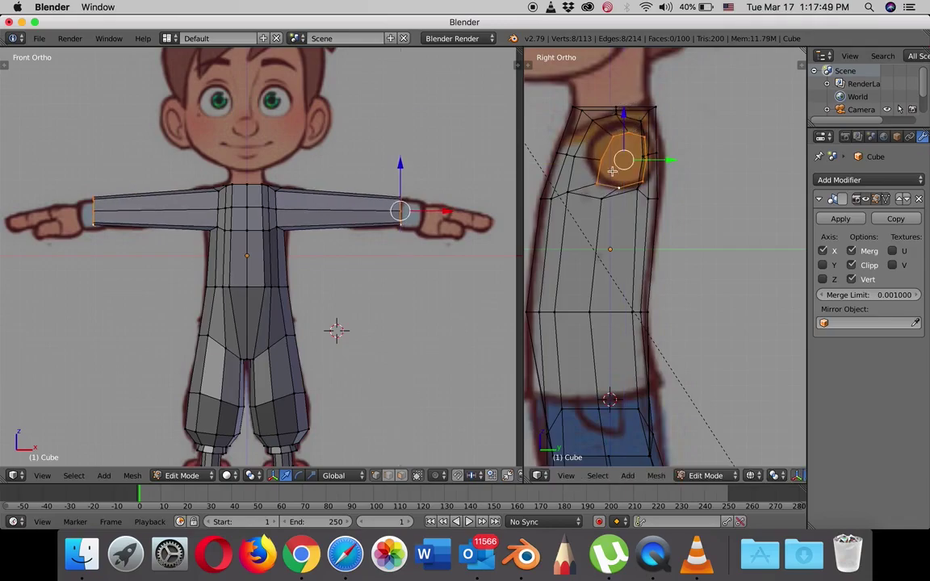
# Nudge the lower front vertex of the arm's end loop slightly back along Y and up along Z.
pyautogui.rightClick(600, 182)
pyautogui.click(646, 183)
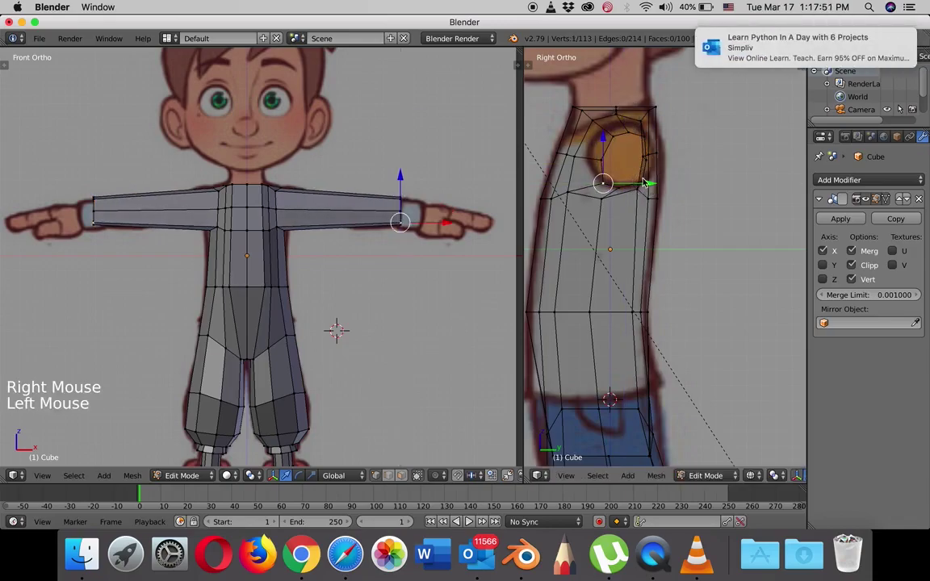
pyautogui.moveTo(602, 145); pyautogui.dragTo(604, 141)
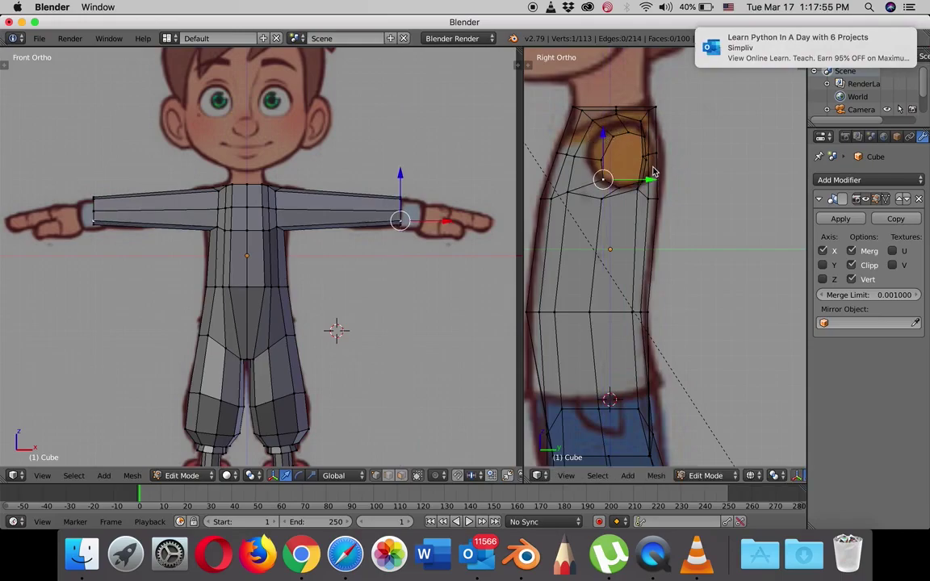
# Nudge the front middle vertex of the arm's end loop slightly along Y in the side view.
pyautogui.rightClick(602, 155)
pyautogui.moveTo(646, 158); pyautogui.dragTo(646, 164)
# Add an edge loop around the arm in wireframe front view, placed at the edge of the reference's sleeve.
pyautogui.scroll(1, 367, 192)
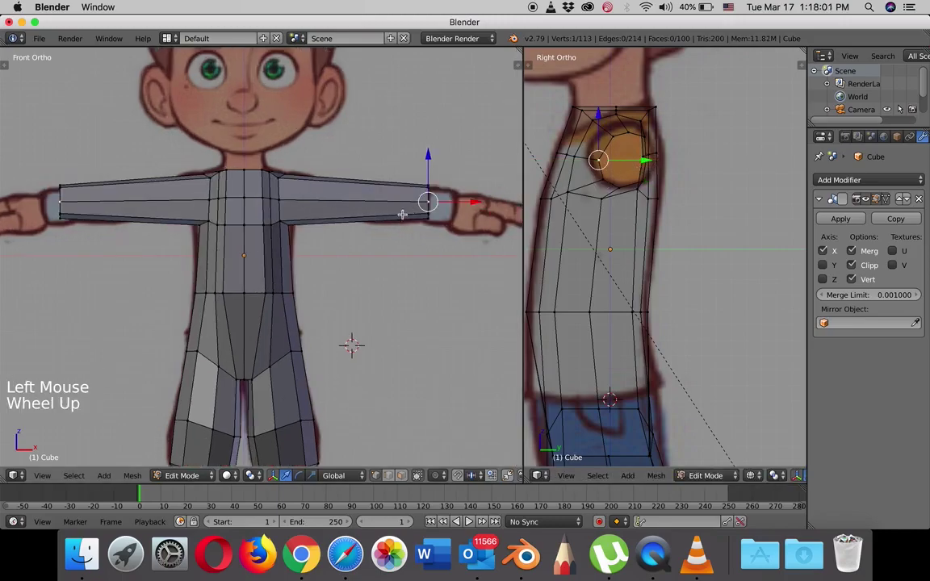
pyautogui.press('z')
pyautogui.scroll(2, 391, 222)
pyautogui.keyDown('shift'); pyautogui.moveTo(386, 216); pyautogui.dragTo(362, 217, button='middle'); pyautogui.keyUp('shift')
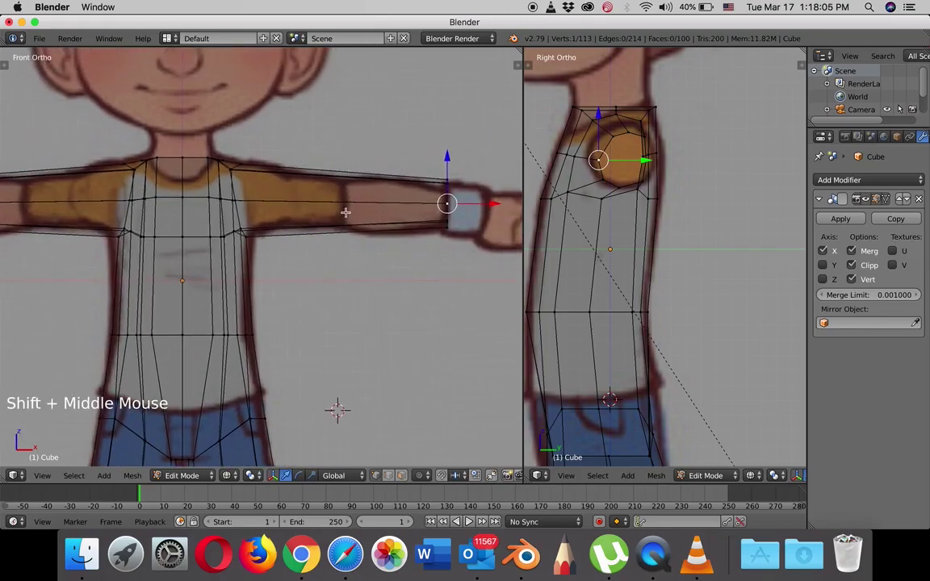
pyautogui.press('ctrl')
pyautogui.hotkey('ctrl', 'r')
pyautogui.click(354, 206)
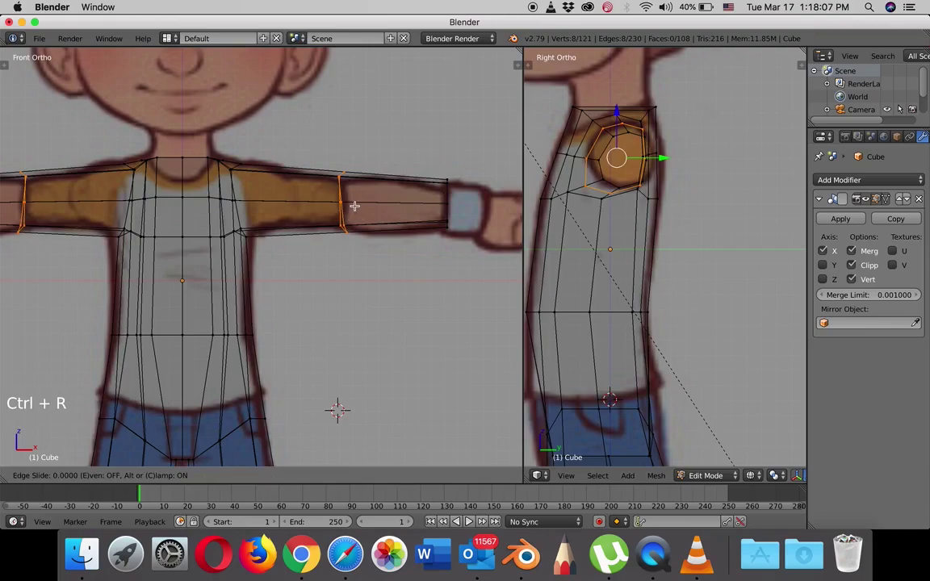
pyautogui.click(357, 207)
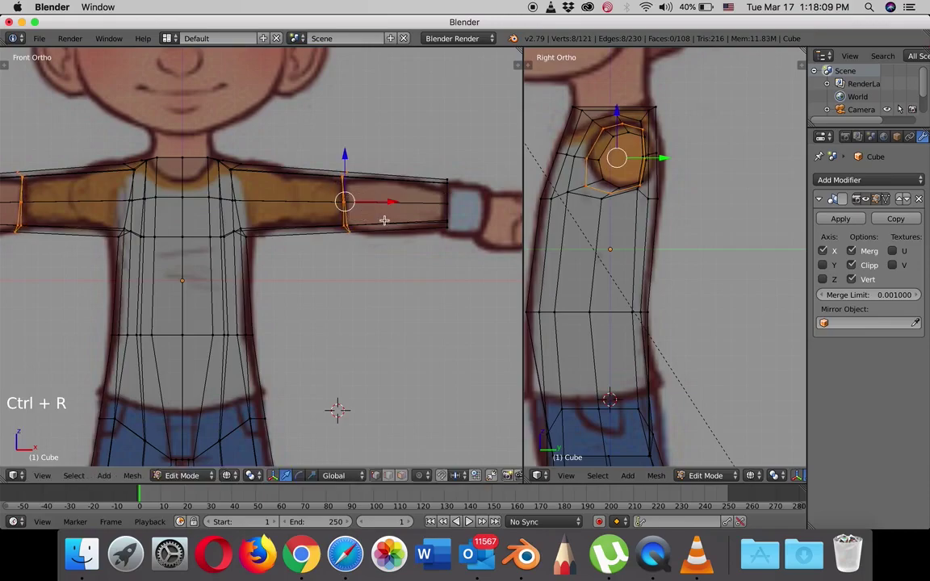
# Flatten the sleeve-edge loop by scaling it to 0 along X, and scale it uniformly to about 0.75.
pyautogui.press('s')
pyautogui.press('x')
pyautogui.press('0')
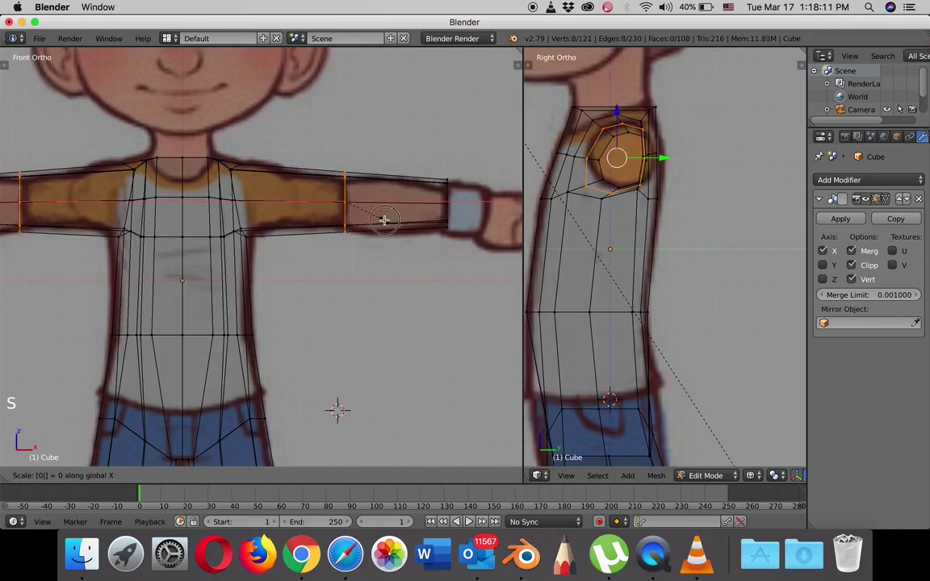
pyautogui.press('Return')
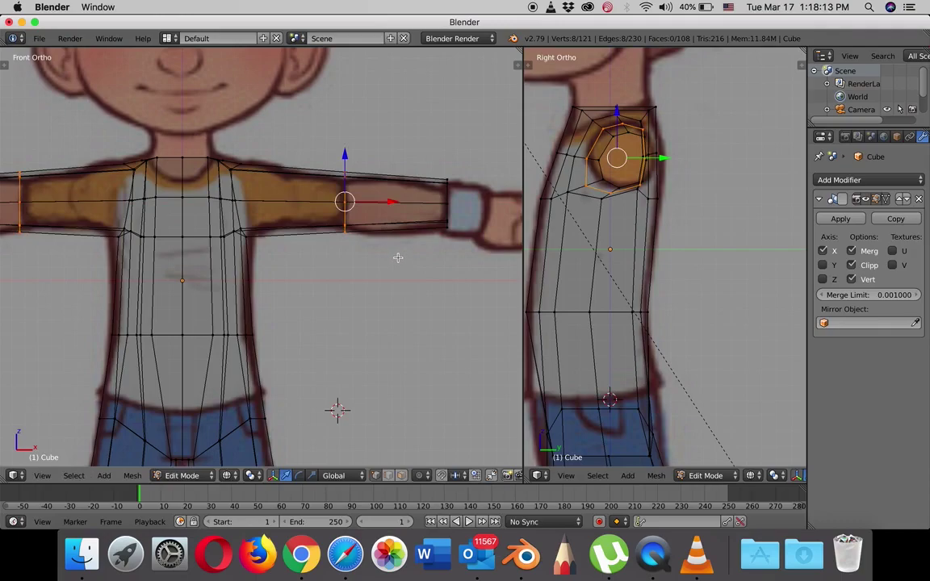
pyautogui.press('s')
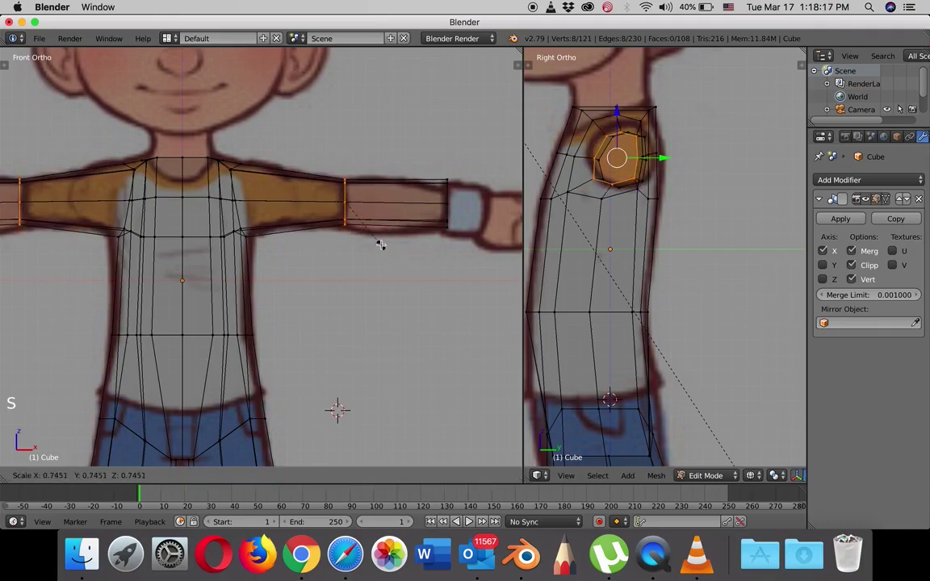
pyautogui.click(379, 244)
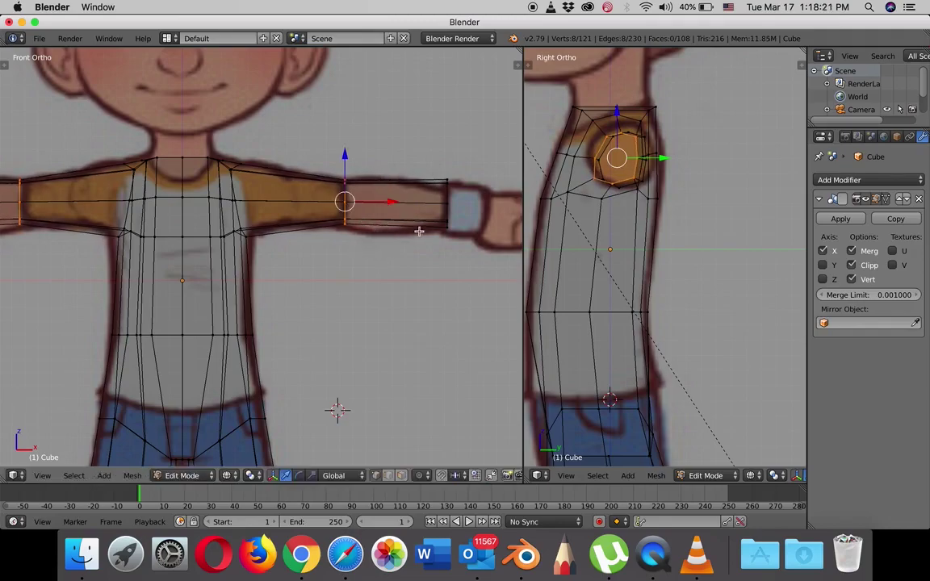
# Add an edge loop around the forearm, slid from the middle toward the sleeve edge.
pyautogui.hotkey('ctrl', 'r')
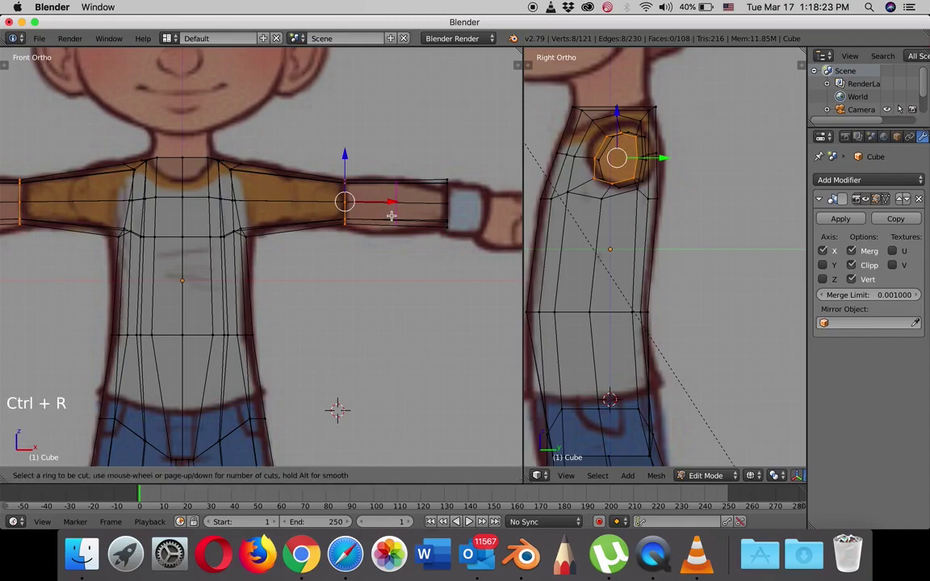
pyautogui.click(385, 215)
pyautogui.click(377, 217)
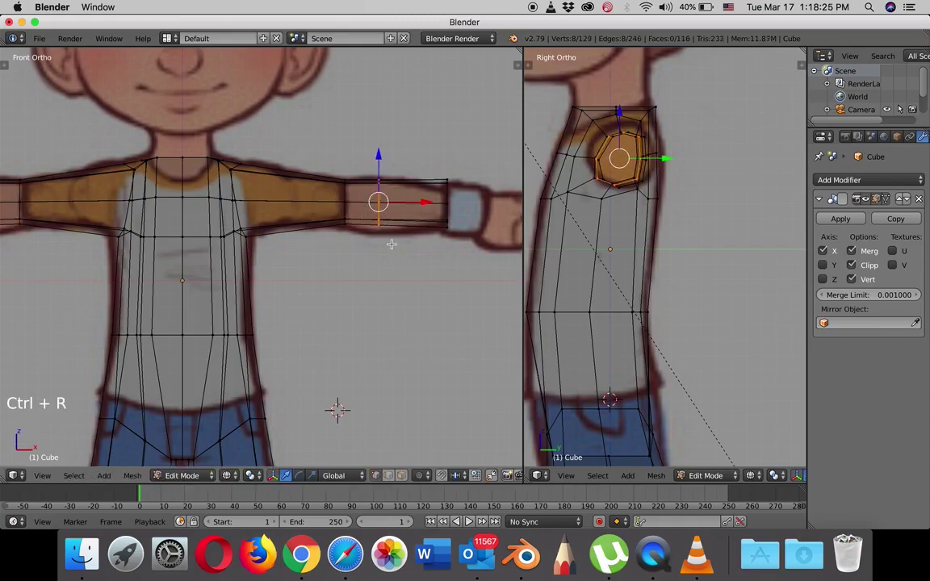
# Scale the forearm loop to about 1.17 and lower it about 0.015 along Z to fit the reference outline.
pyautogui.press('s')
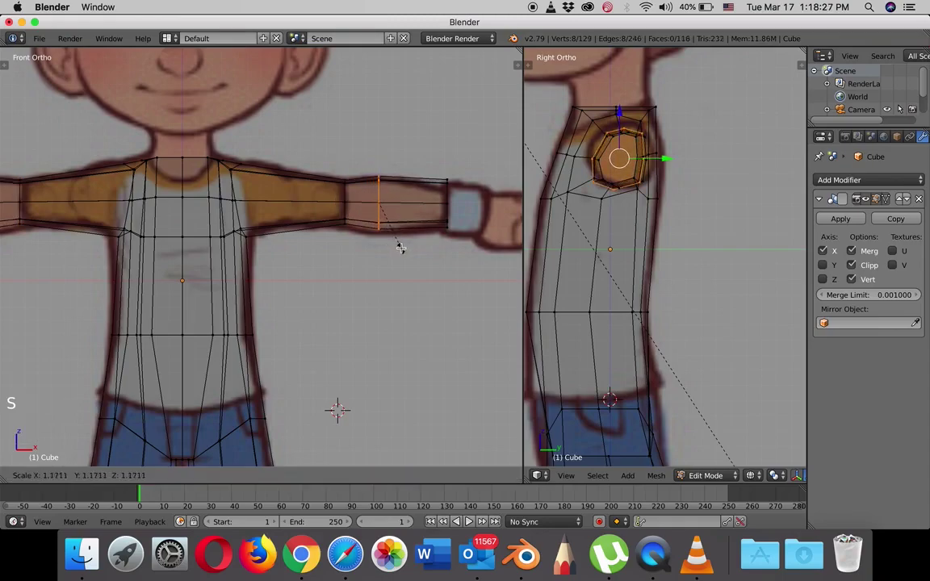
pyautogui.click(403, 250)
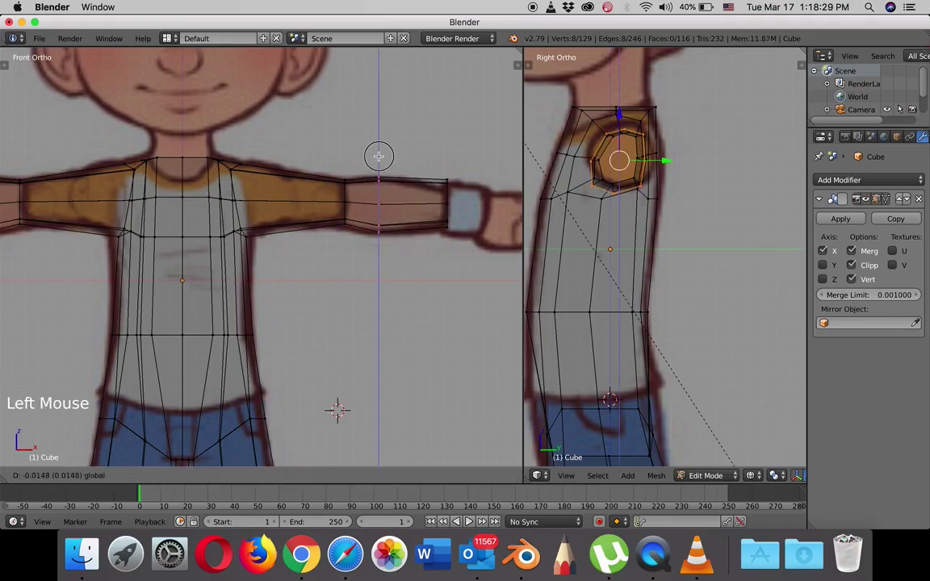
pyautogui.press('a')
# Lower the arm's end loop slightly along Z and rotate it about 8 degrees to follow the wristband's edge.
pyautogui.press('b')
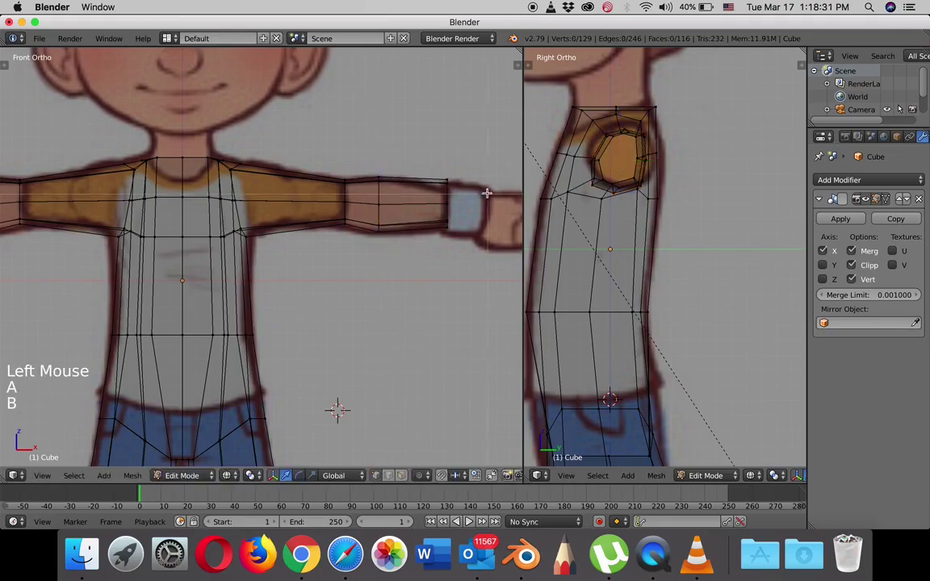
pyautogui.moveTo(477, 164); pyautogui.dragTo(440, 232)
pyautogui.moveTo(450, 158); pyautogui.dragTo(450, 161)
pyautogui.press('r')
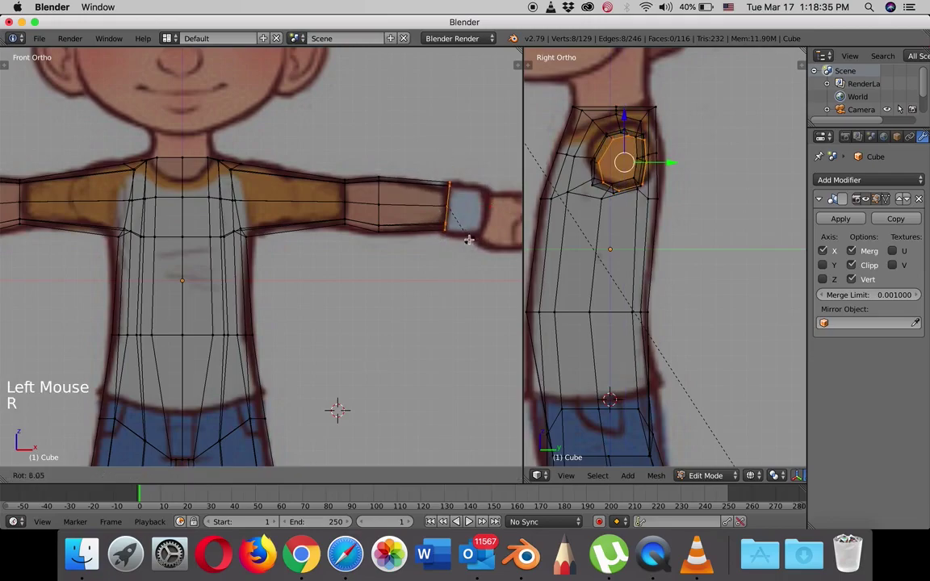
pyautogui.click(466, 239)
# Lower the tilted end loop slightly more along Z and scale it to about 0.76.
pyautogui.moveTo(446, 159); pyautogui.dragTo(447, 161)
pyautogui.press('s')
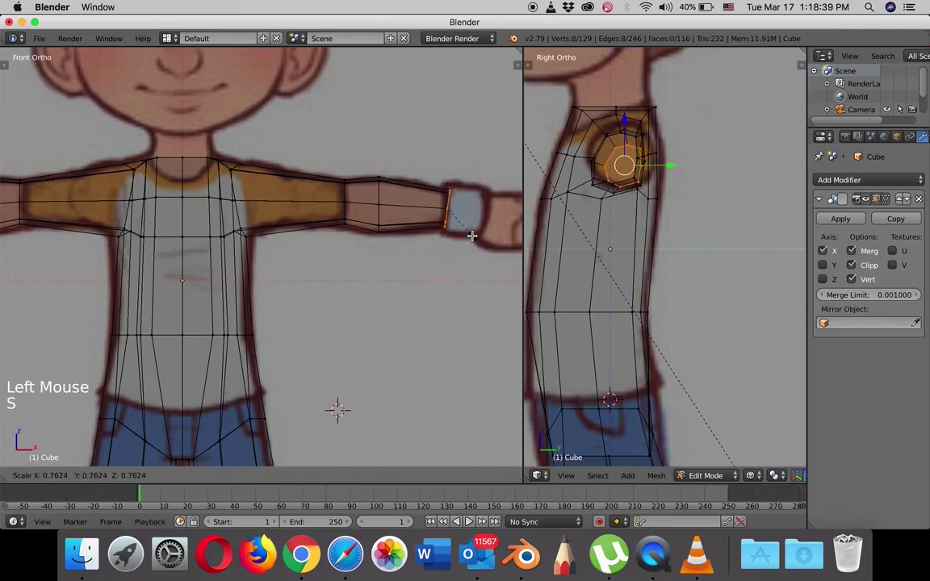
pyautogui.click(471, 235)
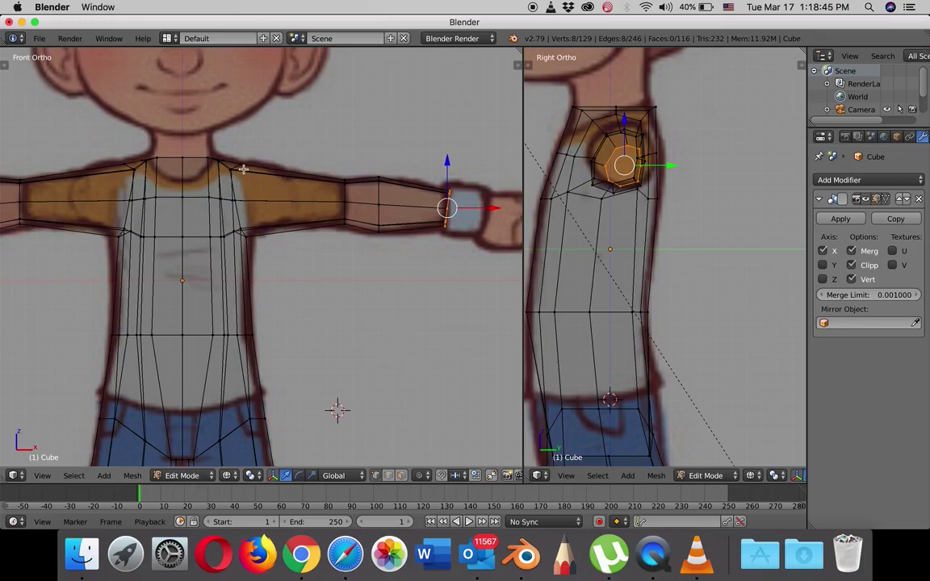
# Add an edge loop around the upper arm midway between the shoulder and the sleeve edge.
pyautogui.hotkey('ctrl', 'r')
pyautogui.click(290, 176)
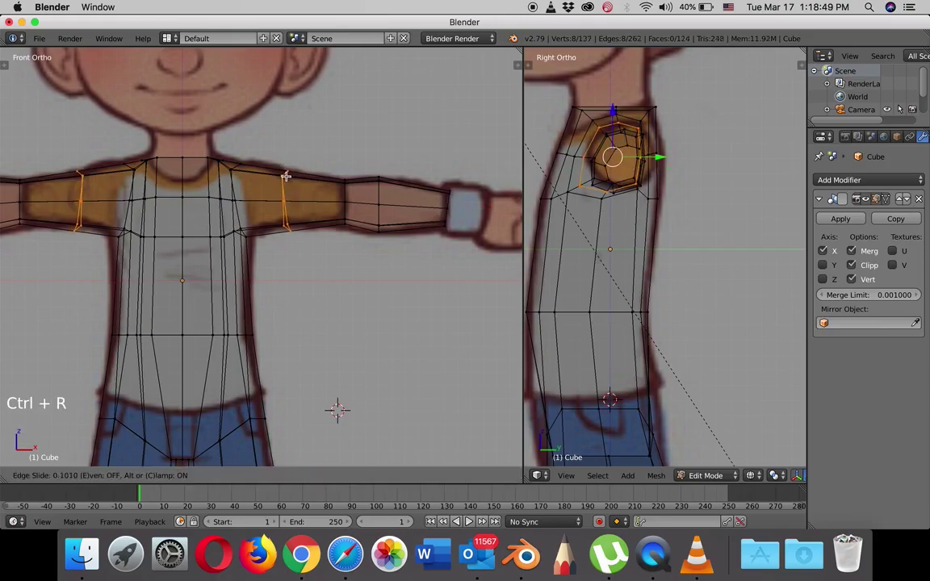
pyautogui.click(309, 219)
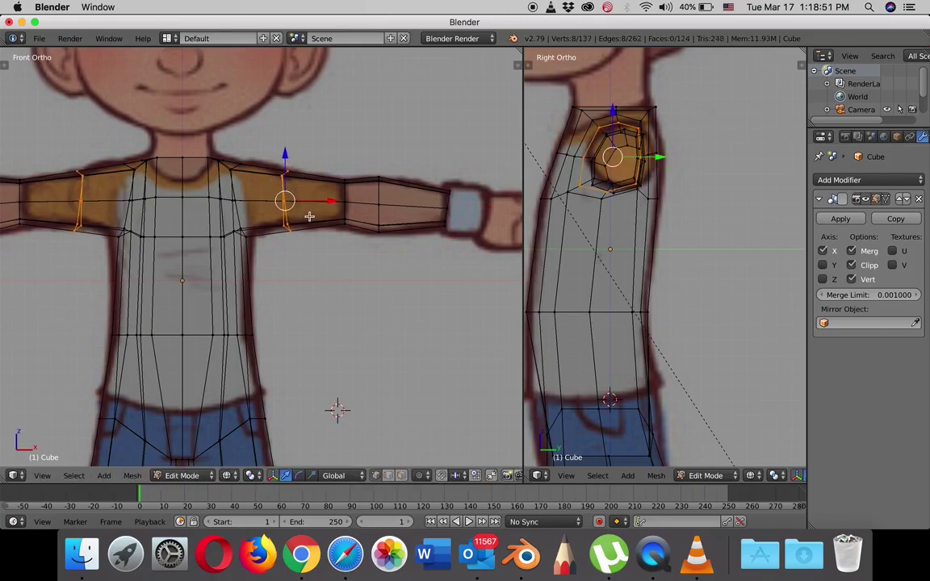
# Flatten the upper-arm loop by scaling it to 0 along X, and rotate it about 22 degrees.
pyautogui.press('s')
pyautogui.press('x')
pyautogui.press('0')
pyautogui.press('Return')
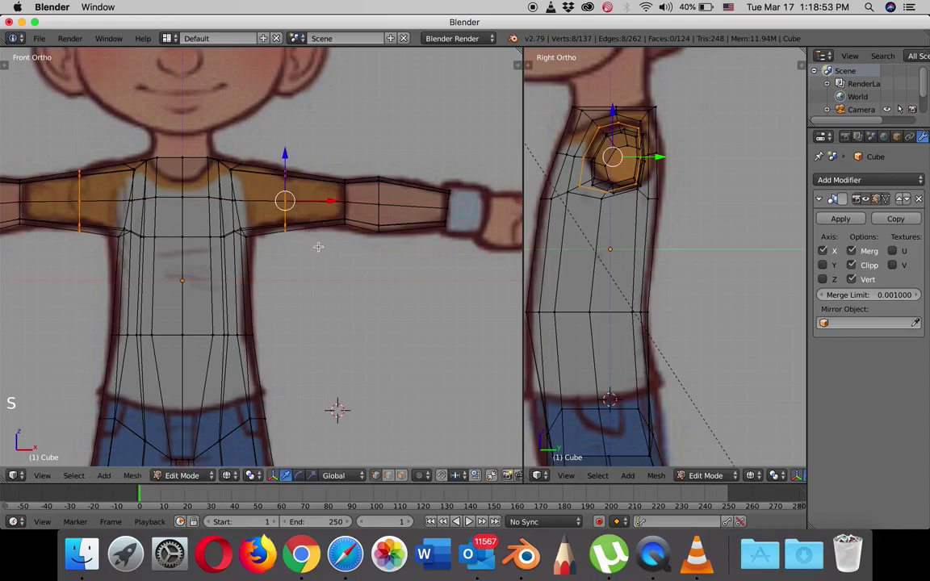
pyautogui.press('r')
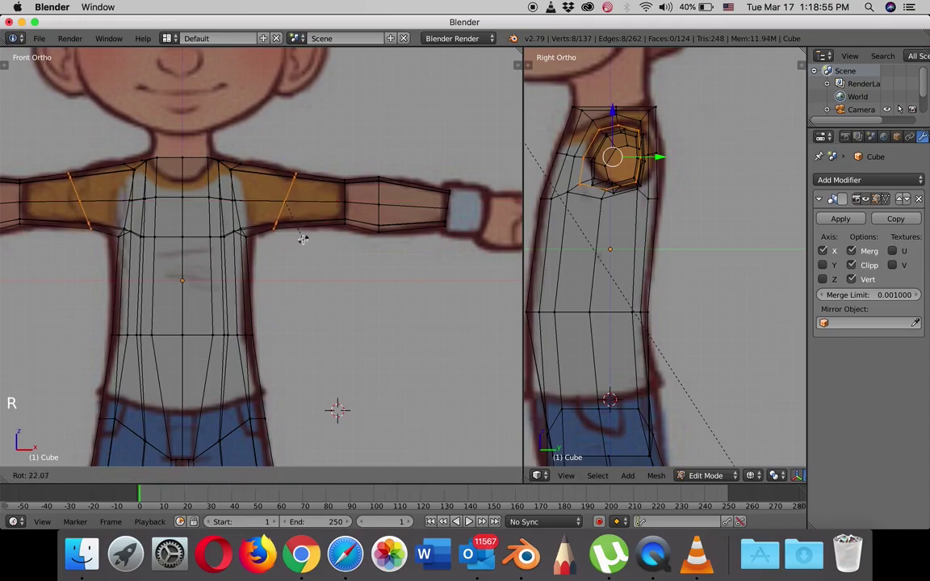
pyautogui.click(304, 239)
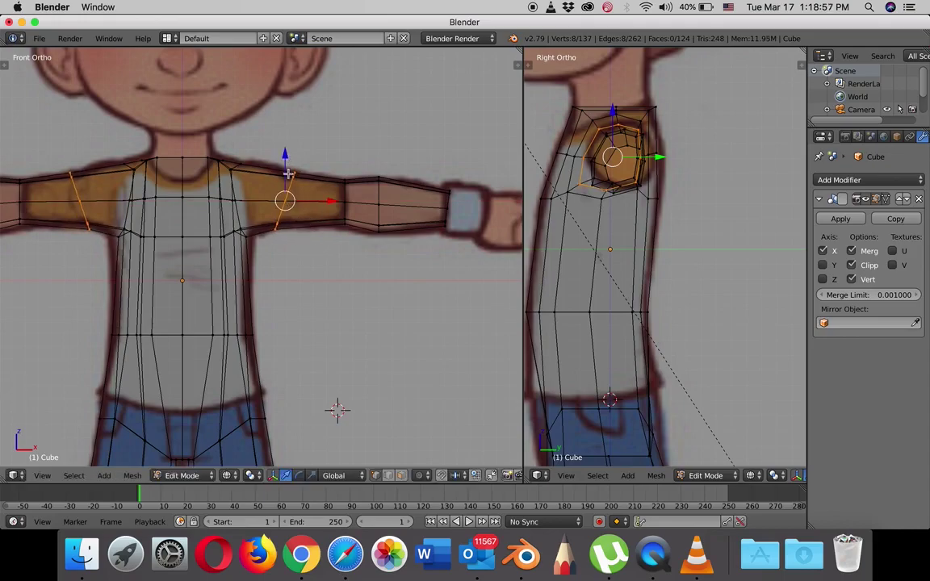
# Add another edge loop around the arm between the shoulder and the tilted upper-arm loop.
pyautogui.hotkey('ctrl', 'r')
pyautogui.click(268, 181)
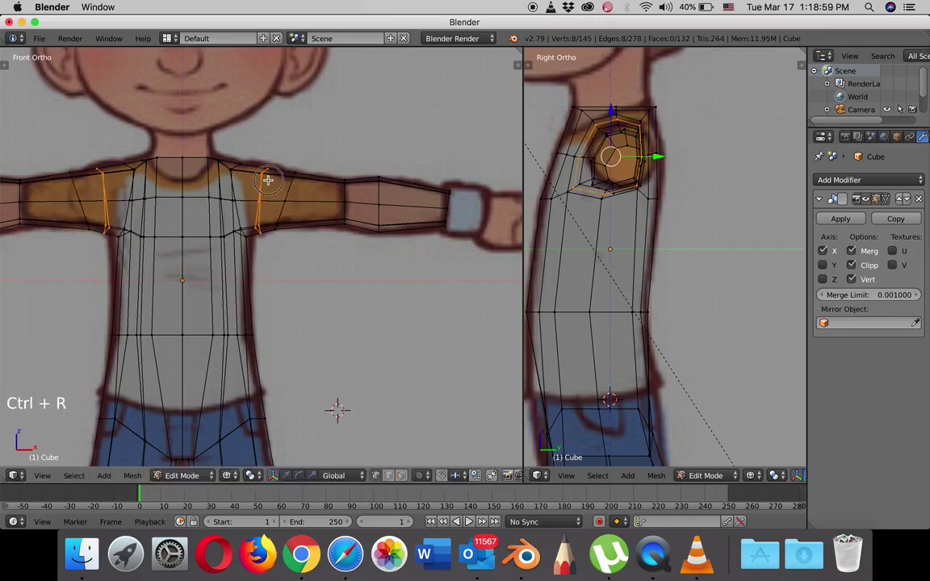
pyautogui.click(272, 169)
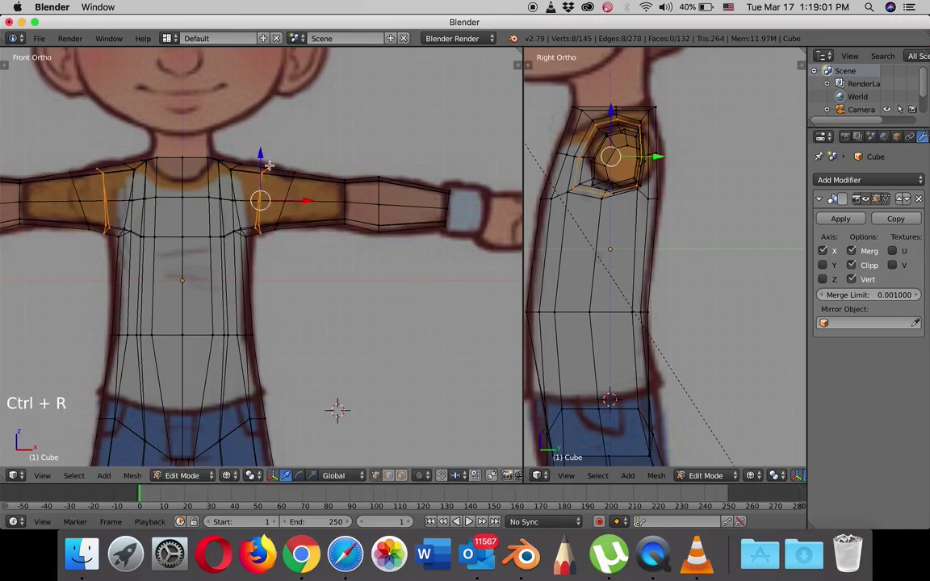
# Select the three top vertices of the new shoulder loop and raise them slightly along Z to the reference outline.
pyautogui.rightClick(269, 165)
pyautogui.moveTo(566, 184)
pyautogui.mouseDown(button='middle')
pyautogui.moveTo(592, 180)
pyautogui.moveTo(625, 243)
pyautogui.mouseUp(button='middle')
pyautogui.press('z')
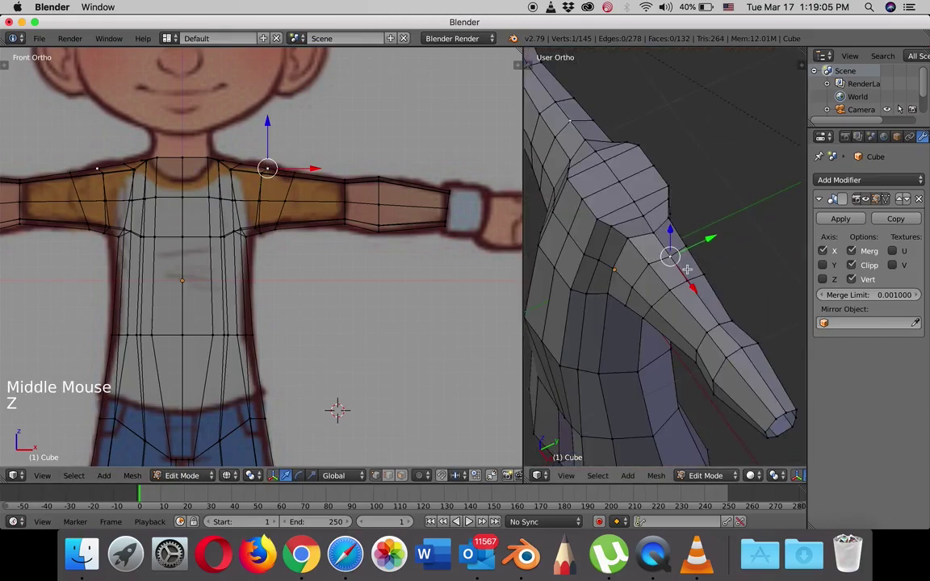
pyautogui.scroll(1, 619, 242)
pyautogui.keyDown('shift'); pyautogui.rightClick(624, 225); pyautogui.keyUp('shift')
pyautogui.keyDown('shift'); pyautogui.rightClick(588, 240); pyautogui.keyUp('shift')
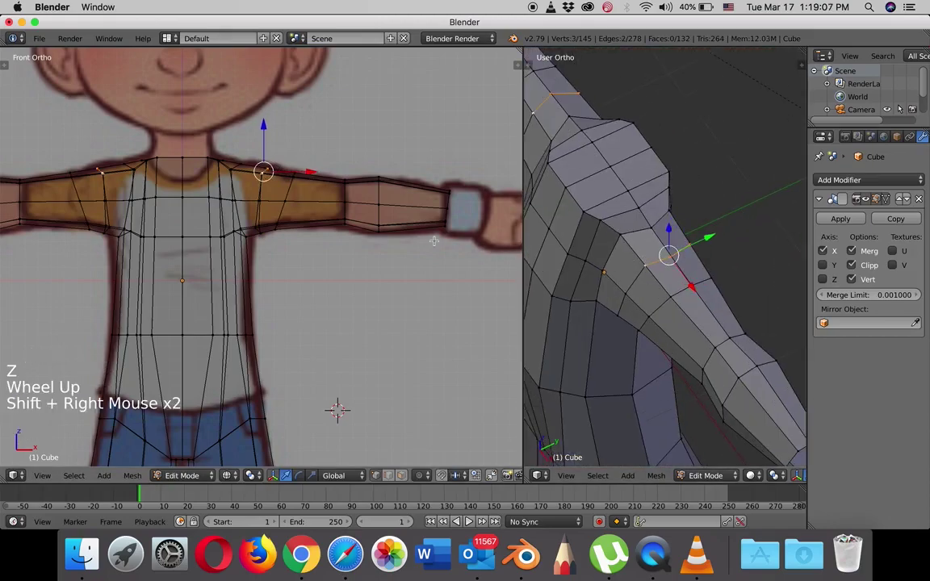
pyautogui.moveTo(264, 126); pyautogui.dragTo(264, 122)
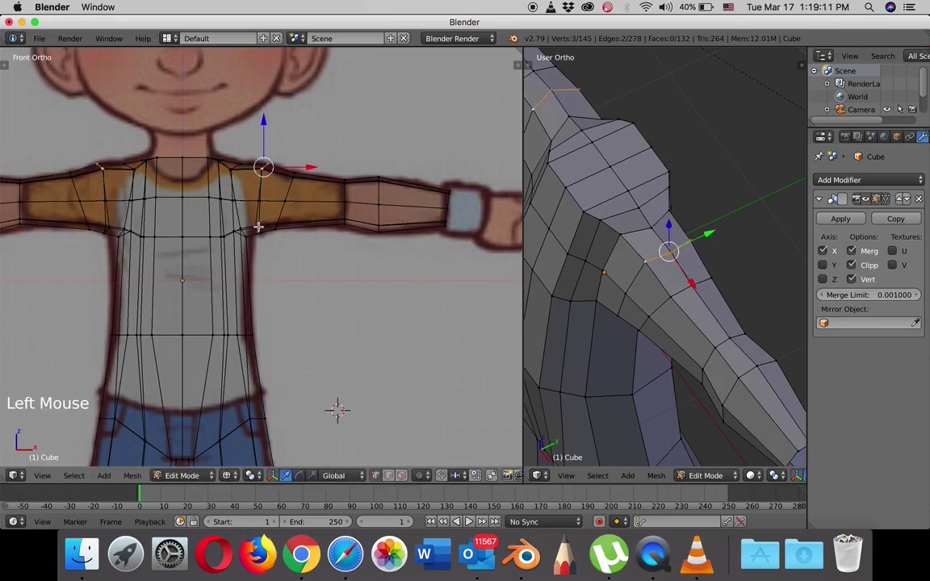
# Extrude the arm's end loop scaled slightly outward as a rim, and extrude that rim about 0.28 along X to form the wristband.
pyautogui.press('z')
pyautogui.moveTo(323, 251)
pyautogui.mouseDown(button='middle')
pyautogui.moveTo(258, 268)
pyautogui.moveTo(308, 269)
pyautogui.moveTo(298, 255)
pyautogui.moveTo(316, 258)
pyautogui.moveTo(288, 278)
pyautogui.moveTo(305, 276)
pyautogui.mouseUp(button='middle')
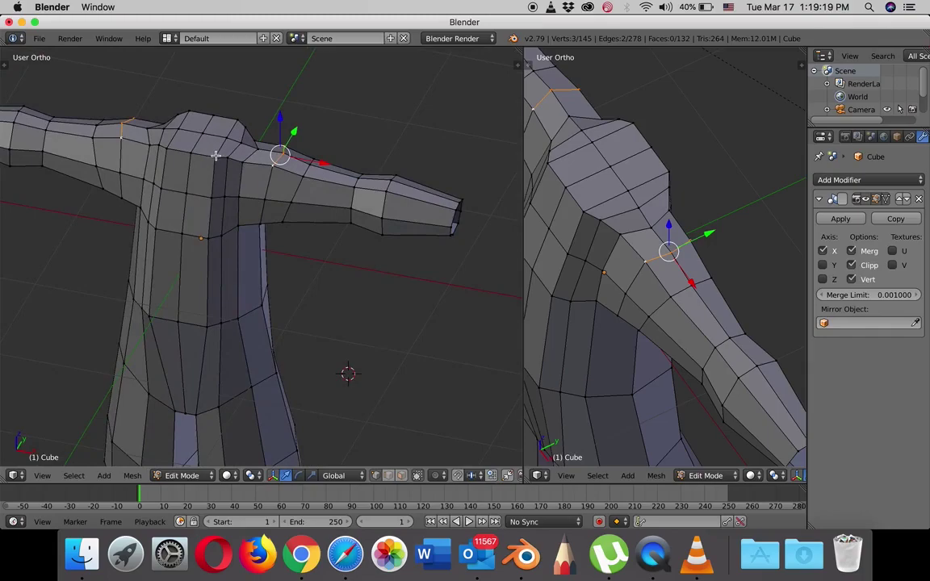
pyautogui.rightClick(457, 209)
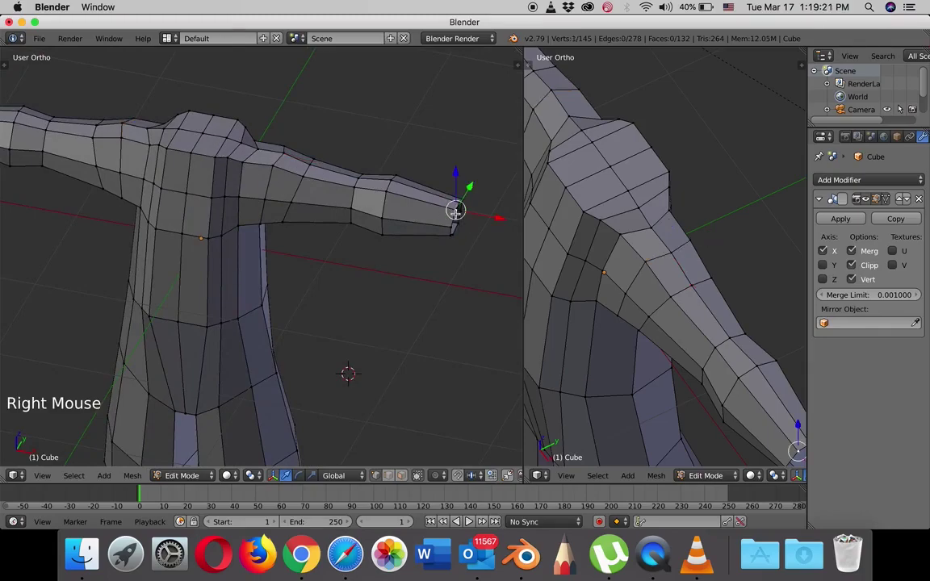
pyautogui.press('KP_1')
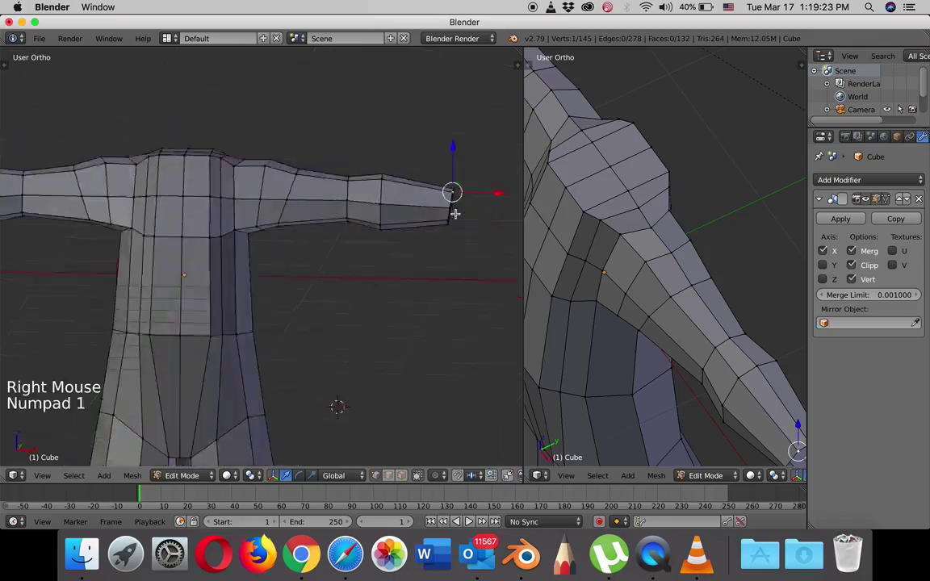
pyautogui.keyDown('alt'); pyautogui.rightClick(447, 212); pyautogui.keyUp('alt')
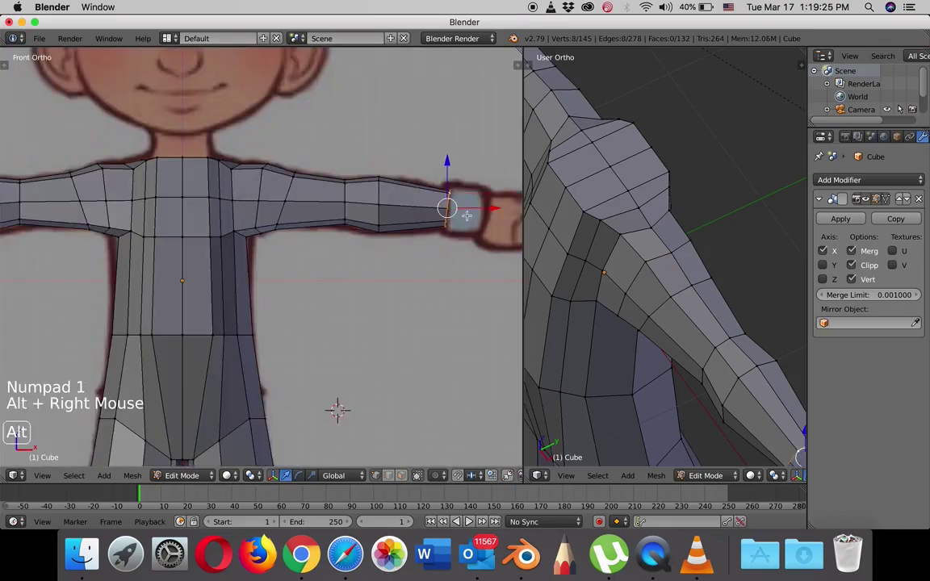
pyautogui.keyDown('shift'); pyautogui.moveTo(446, 242); pyautogui.dragTo(415, 238, button='middle'); pyautogui.keyUp('shift')
pyautogui.keyDown('shift'); pyautogui.moveTo(670, 348); pyautogui.dragTo(637, 264, button='middle'); pyautogui.keyUp('shift')
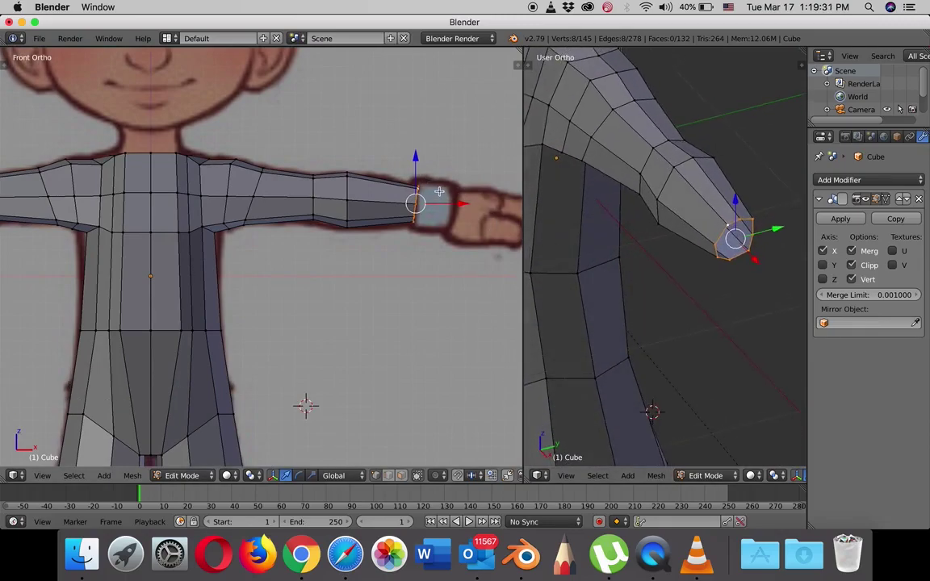
pyautogui.press('e')
pyautogui.press('s')
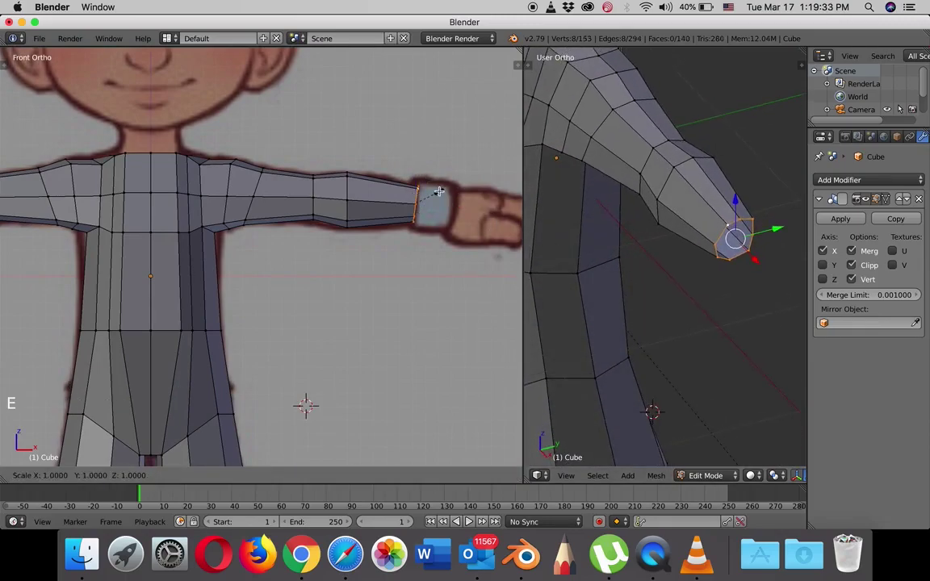
pyautogui.click(450, 192)
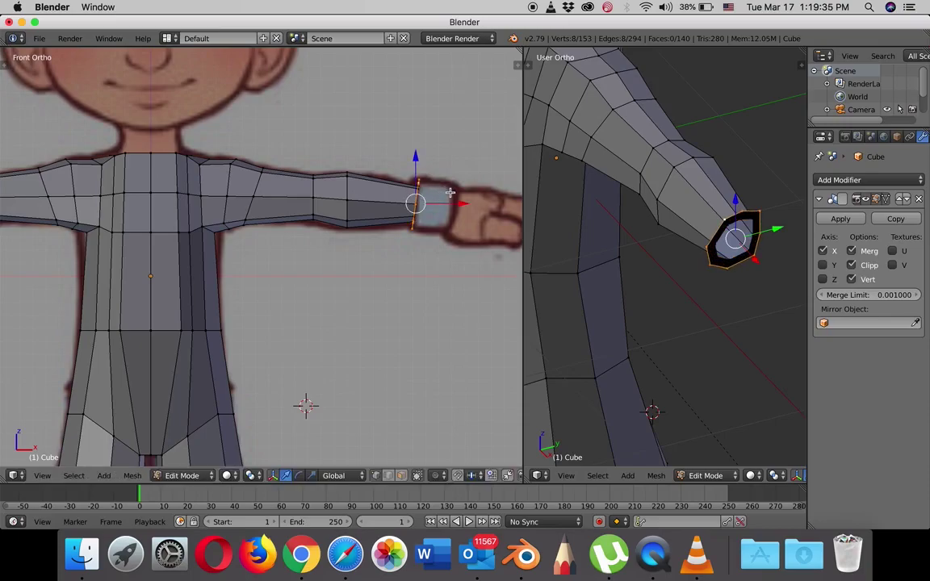
pyautogui.press('e')
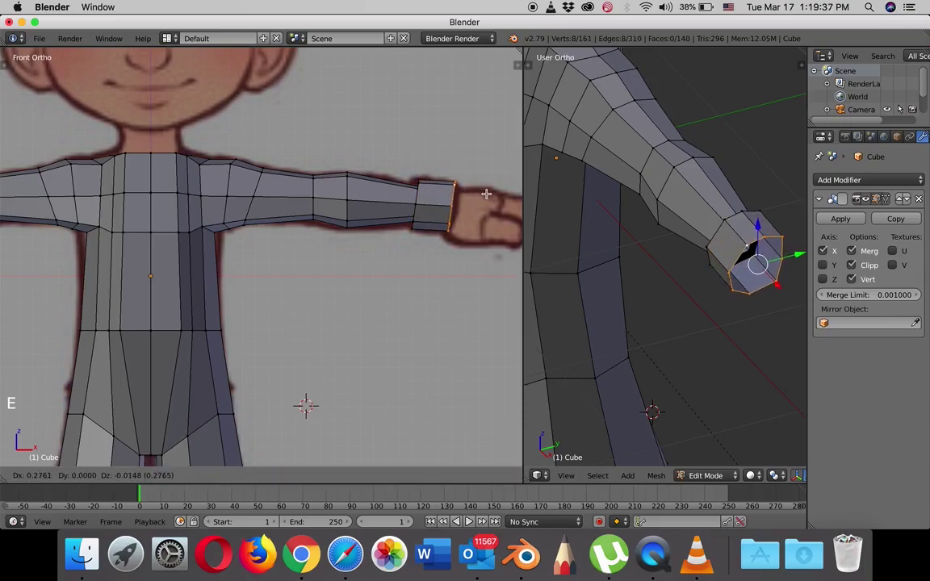
pyautogui.click(486, 194)
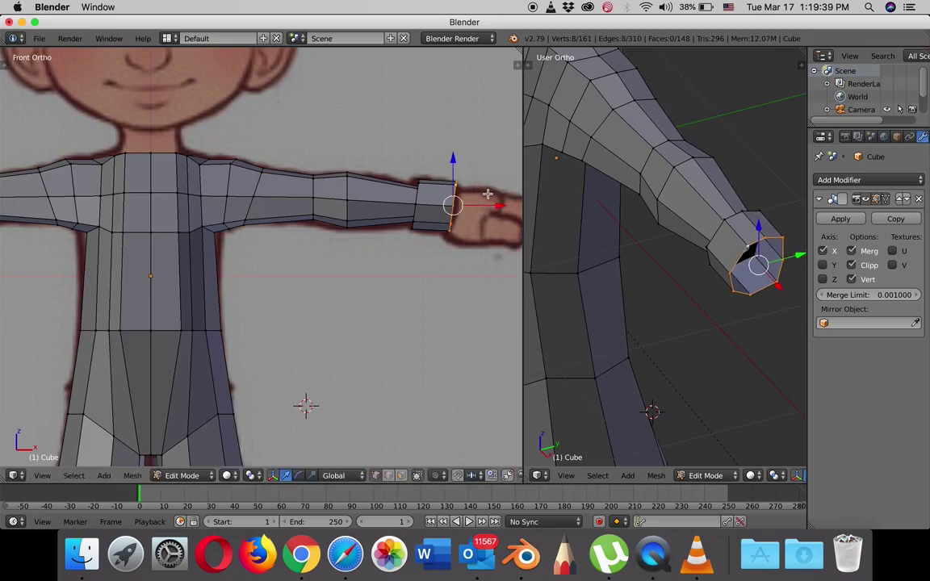
# Extrude the wristband's end loop in place and scale it inward to about 0.74 to form an inner rim.
pyautogui.press('e')
pyautogui.press('s')
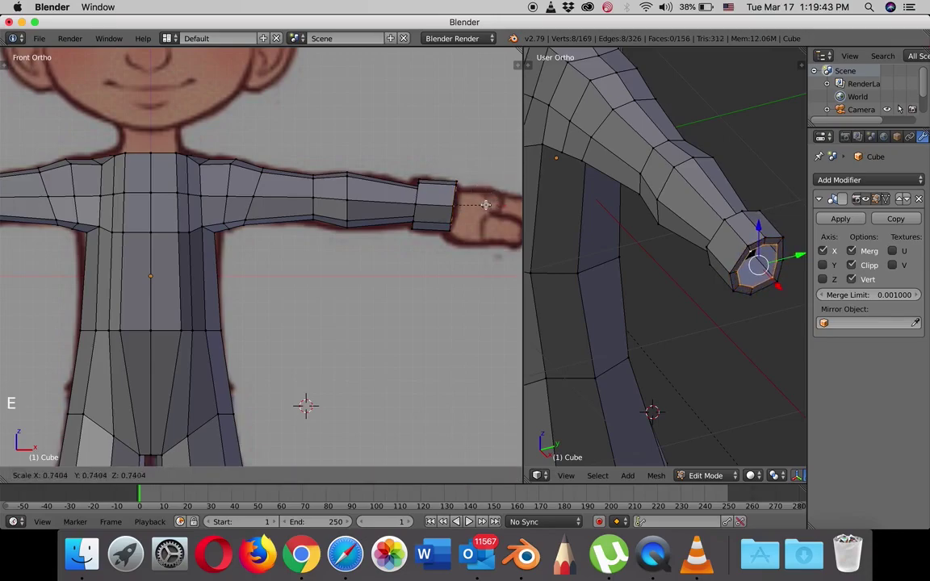
pyautogui.click(484, 204)
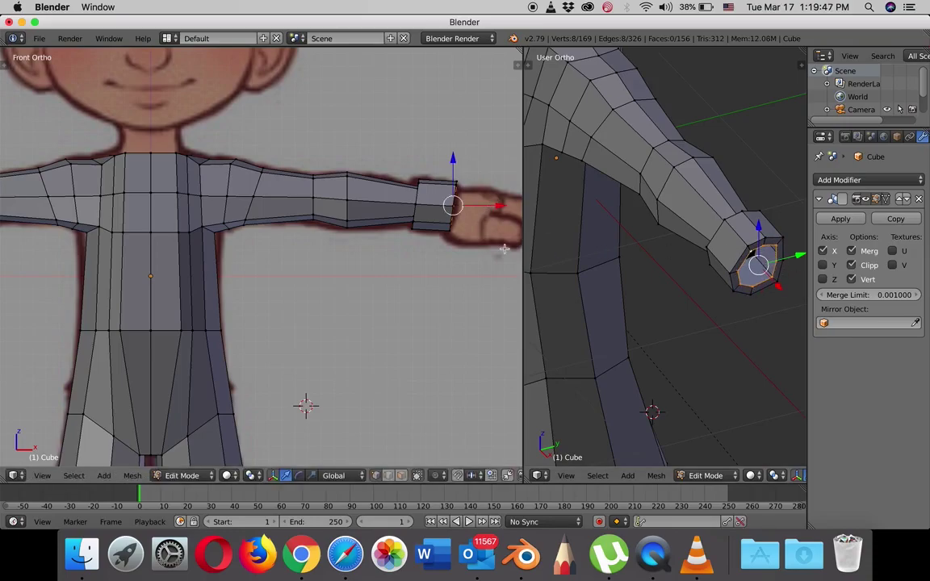
# Select the vertices at the front of the neck base and adjust their height along Z.
pyautogui.scroll(-2, 372, 213)
pyautogui.keyDown('shift'); pyautogui.moveTo(356, 214); pyautogui.dragTo(326, 218, button='middle'); pyautogui.keyUp('shift')
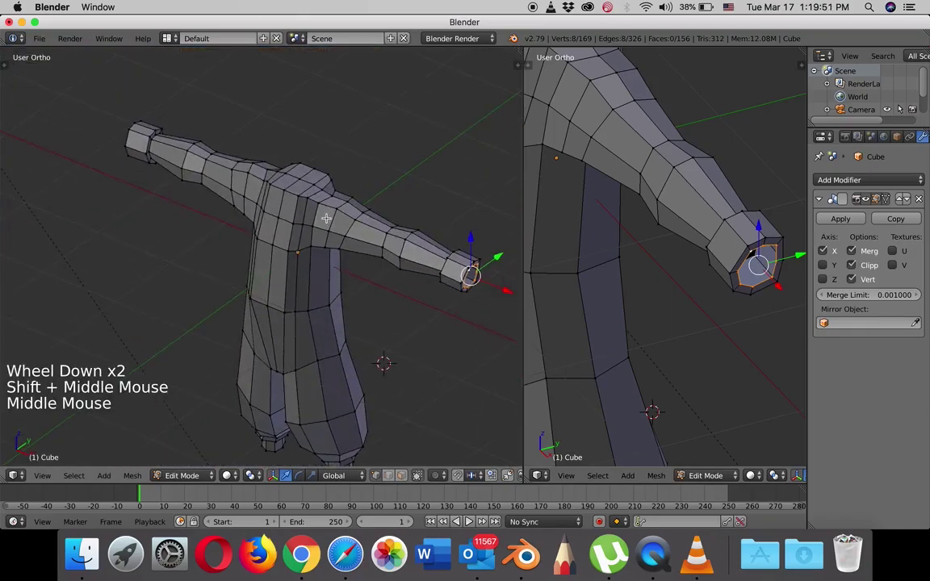
pyautogui.rightClick(301, 187)
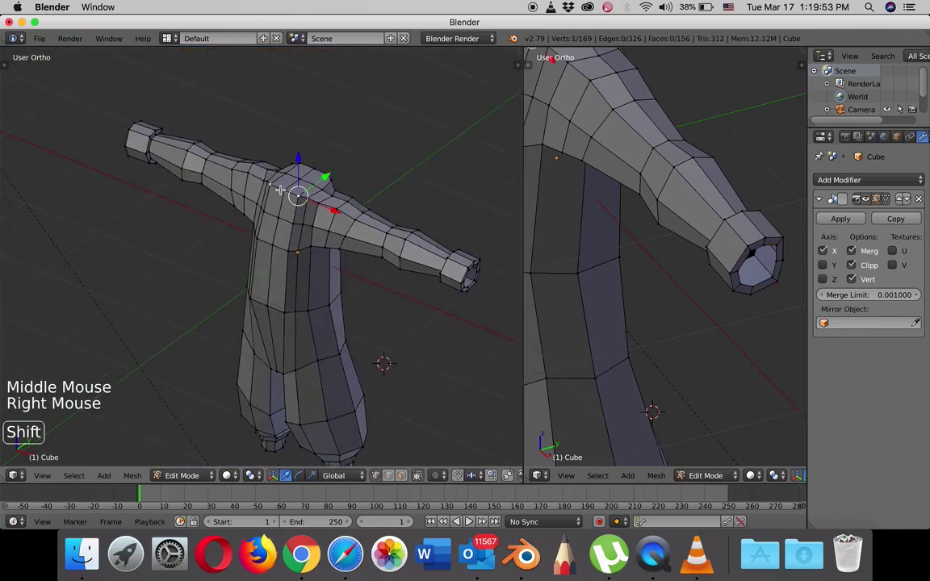
pyautogui.keyDown('shift'); pyautogui.rightClick(271, 182); pyautogui.keyUp('shift')
pyautogui.moveTo(290, 156); pyautogui.dragTo(309, 204)
pyautogui.rightClick(307, 198)
pyautogui.moveTo(308, 163); pyautogui.dragTo(307, 157)
pyautogui.moveTo(307, 157)
pyautogui.mouseDown(button='middle')
pyautogui.moveTo(332, 182)
pyautogui.moveTo(295, 167)
pyautogui.mouseUp(button='middle')
pyautogui.moveTo(286, 171)
pyautogui.mouseDown(button='middle')
pyautogui.moveTo(266, 161)
pyautogui.moveTo(298, 166)
pyautogui.moveTo(270, 165)
pyautogui.mouseUp(button='middle')
# Delete the centre vertex on top of the torso to open a hole for the neck.
pyautogui.rightClick(326, 204)
pyautogui.moveTo(326, 204)
pyautogui.mouseDown(button='middle')
pyautogui.moveTo(307, 207)
pyautogui.moveTo(332, 213)
pyautogui.mouseUp(button='middle')
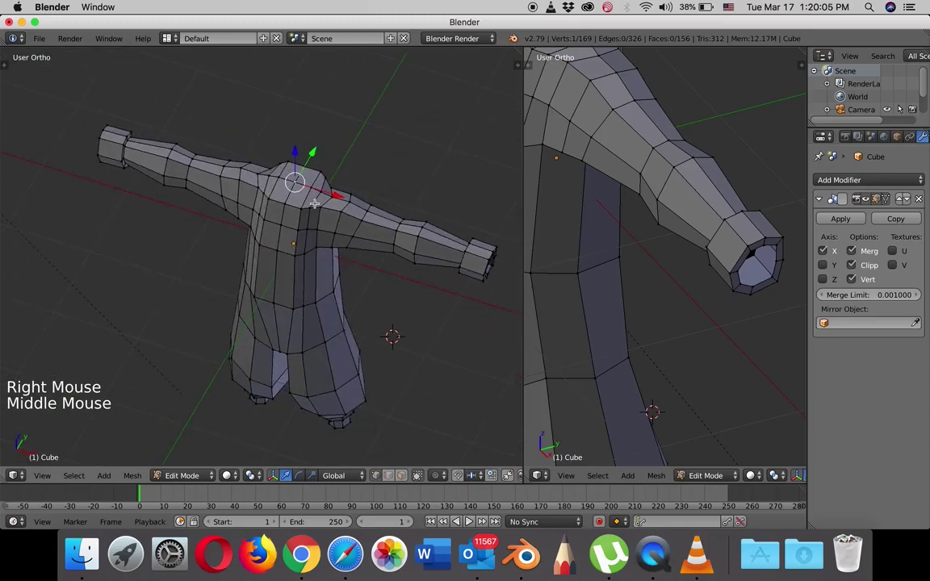
pyautogui.press('x')
pyautogui.click(302, 202)
# Move the front, side and back corner vertices around the neck hole to make the opening rounder.
pyautogui.scroll(2, 302, 197)
pyautogui.moveTo(302, 197)
pyautogui.mouseDown(button='middle')
pyautogui.moveTo(290, 182)
pyautogui.moveTo(312, 210)
pyautogui.mouseUp(button='middle')
pyautogui.rightClick(309, 203)
pyautogui.moveTo(316, 172); pyautogui.dragTo(355, 184)
pyautogui.rightClick(351, 182)
pyautogui.rightClick(321, 154)
pyautogui.moveTo(331, 116); pyautogui.dragTo(330, 122)
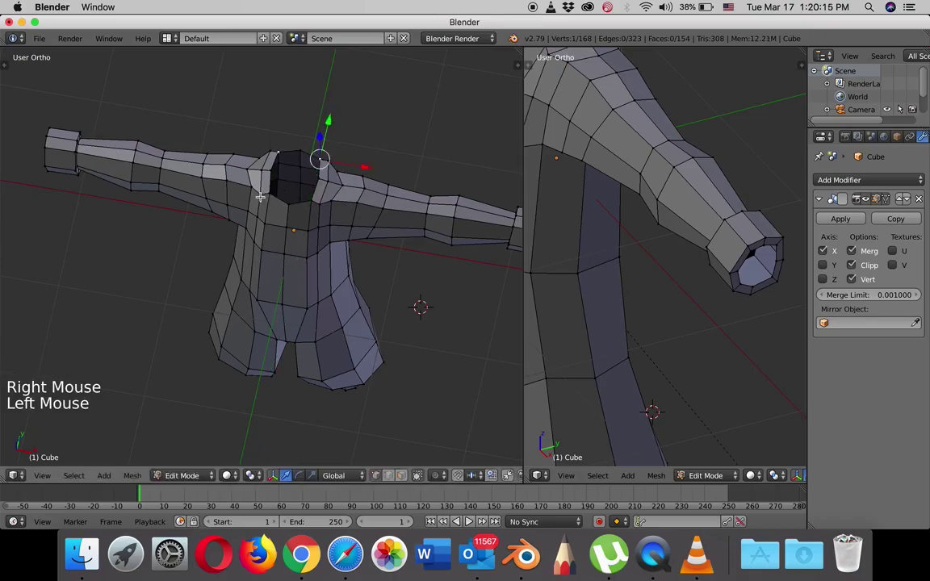
pyautogui.rightClick(320, 201)
pyautogui.moveTo(365, 210); pyautogui.dragTo(366, 210)
# Select the edge loop around the neck hole and extrude it upward to the chin in the right view.
pyautogui.moveTo(316, 201); pyautogui.dragTo(272, 169, button='middle')
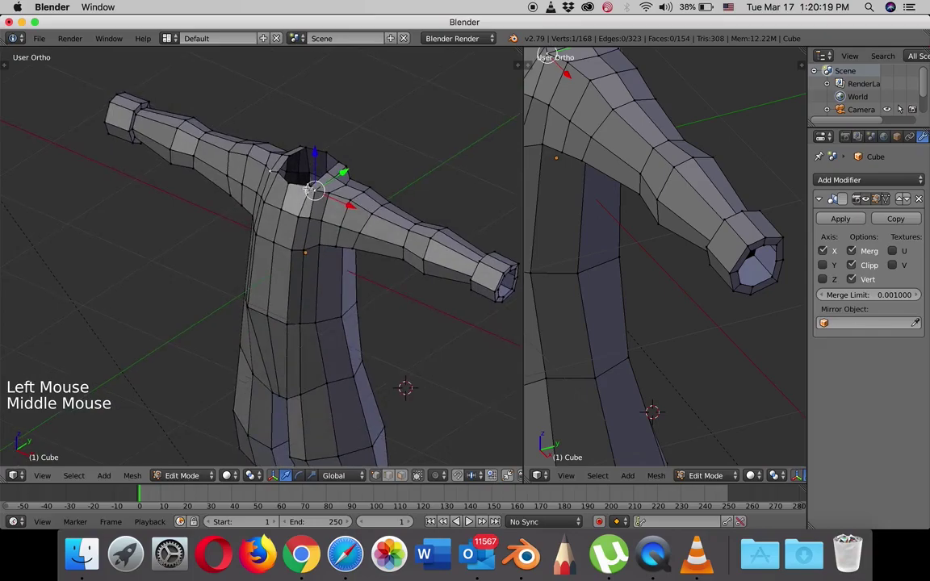
pyautogui.rightClick(310, 187)
pyautogui.keyDown('alt'); pyautogui.click(311, 186); pyautogui.keyUp('alt')
pyautogui.keyDown('alt'); pyautogui.click(310, 187); pyautogui.keyUp('alt')
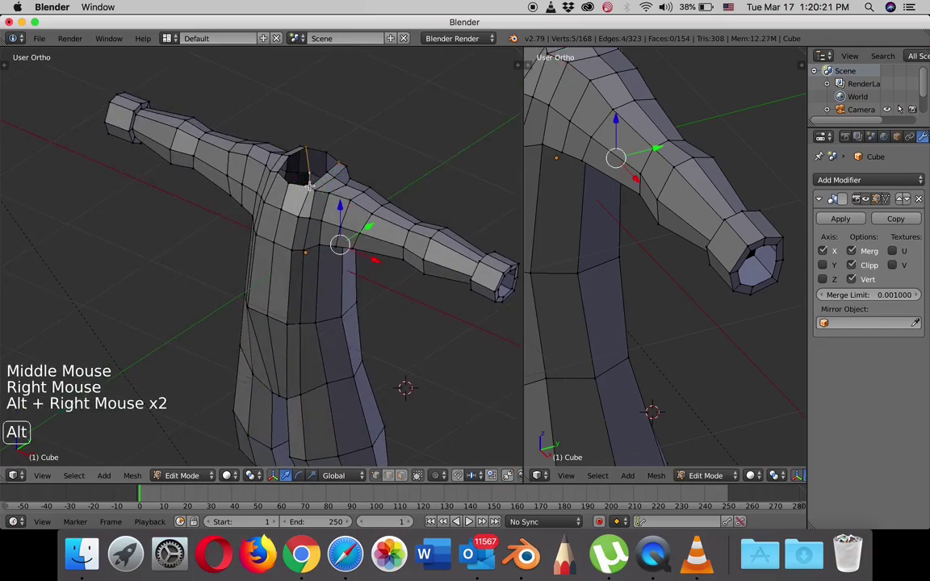
pyautogui.keyDown('alt'); pyautogui.click(307, 179); pyautogui.keyUp('alt')
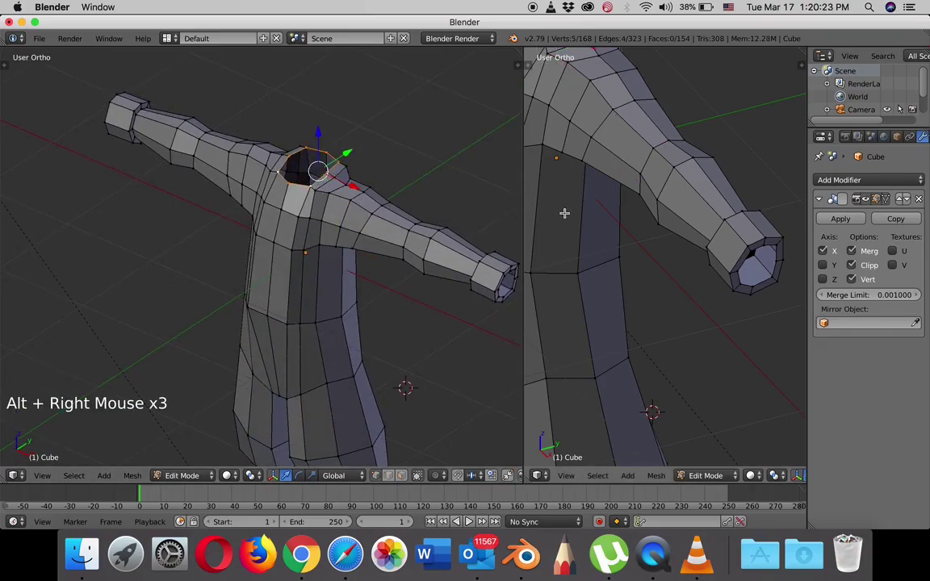
pyautogui.press('KP_1')
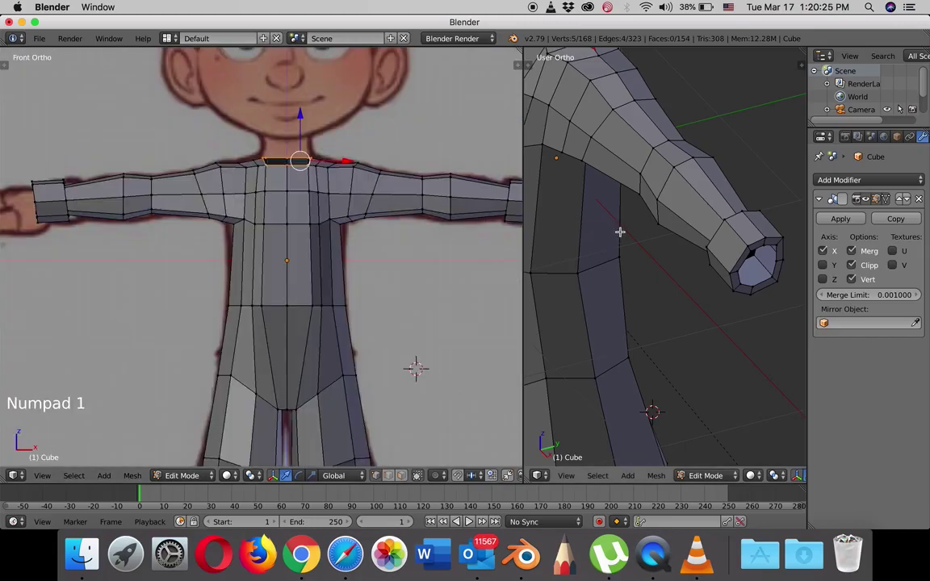
pyautogui.press('KP_3')
pyautogui.keyDown('shift'); pyautogui.moveTo(599, 142); pyautogui.dragTo(656, 277, button='middle'); pyautogui.keyUp('shift')
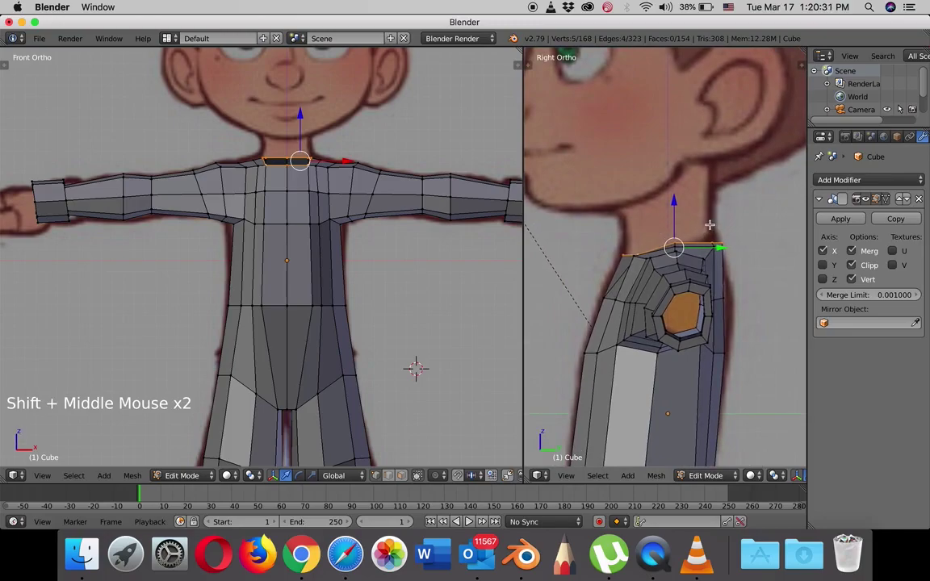
pyautogui.press('e')
pyautogui.click(705, 176)
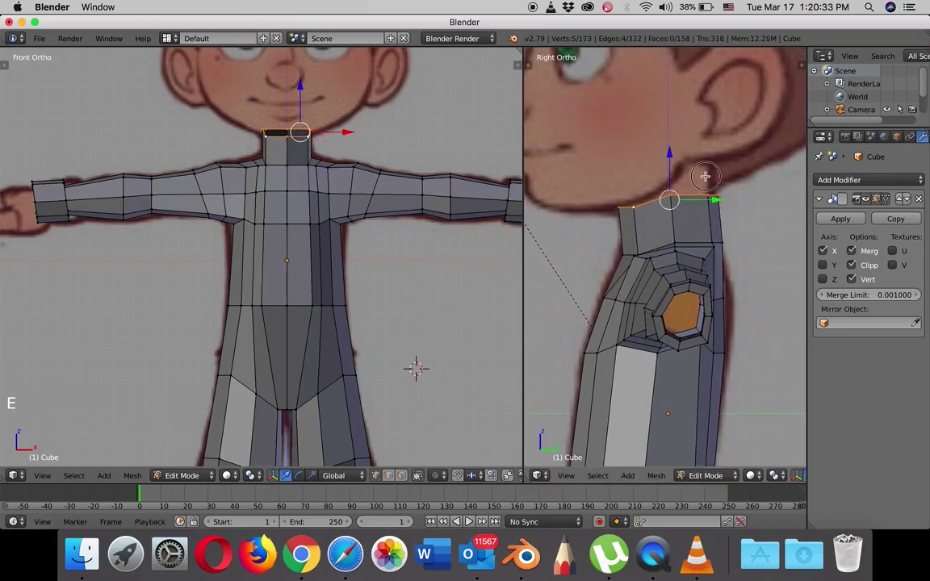
# Flatten the neck's top loop by scaling it to 0 along Z.
pyautogui.press('s')
pyautogui.press('z')
pyautogui.press('0')
pyautogui.press('Return')
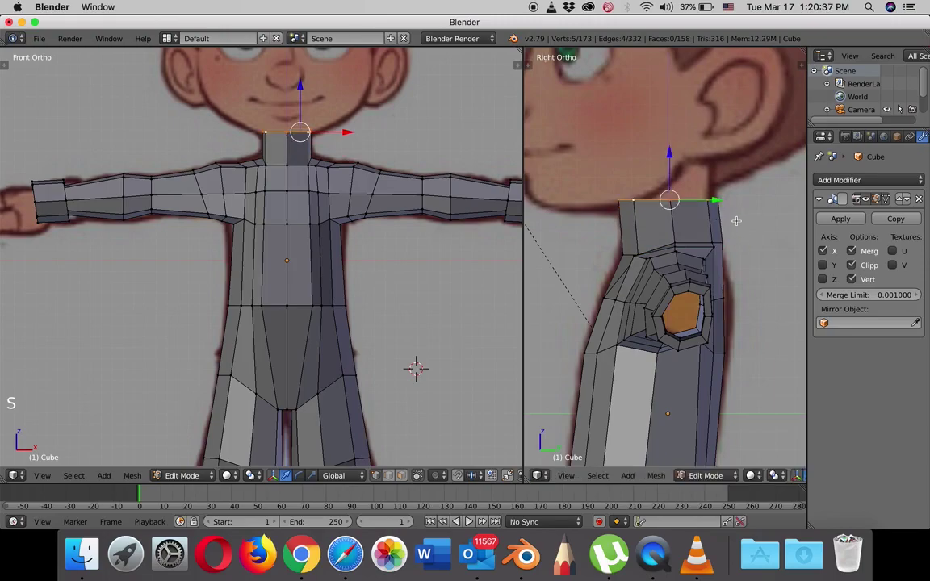
# Rotate the neck's top loop in the right view to follow the jaw's slope, and raise it slightly along Z.
pyautogui.press('r')
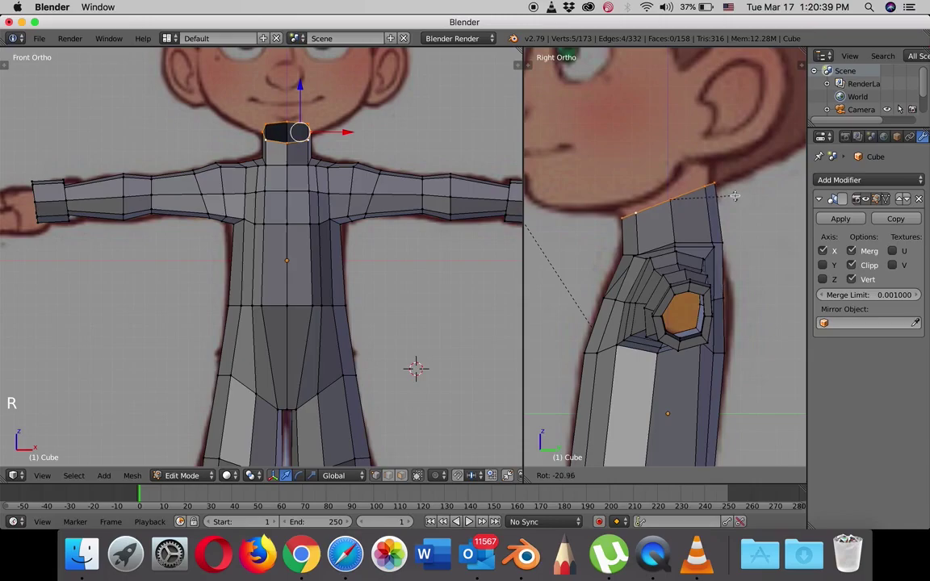
pyautogui.click(733, 200)
pyautogui.moveTo(670, 199); pyautogui.dragTo(673, 146)
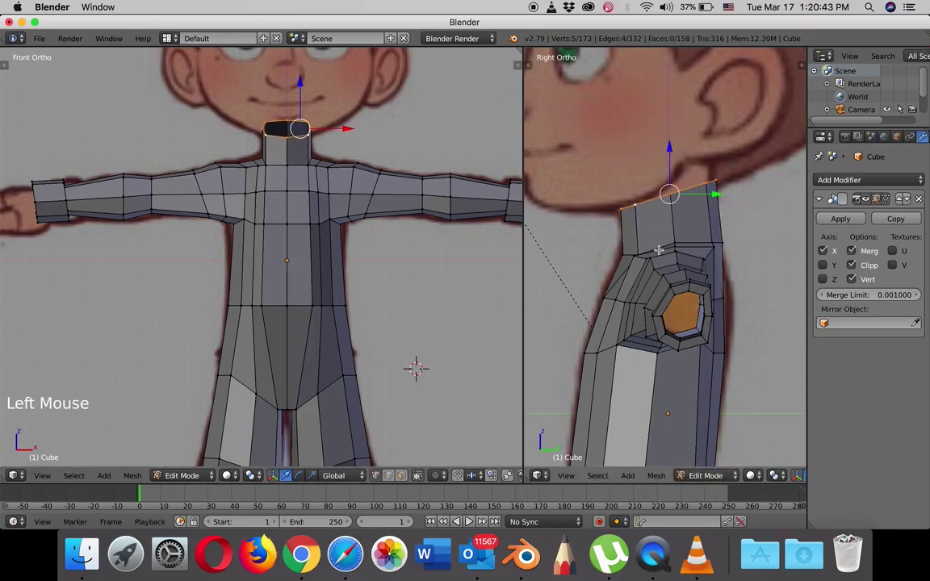
# Nudge the underarm vertex and the outer lower trouser-leg vertex outward along X toward the front reference outline.
pyautogui.scroll(-5, 577, 220)
pyautogui.scroll(-1, 359, 266)
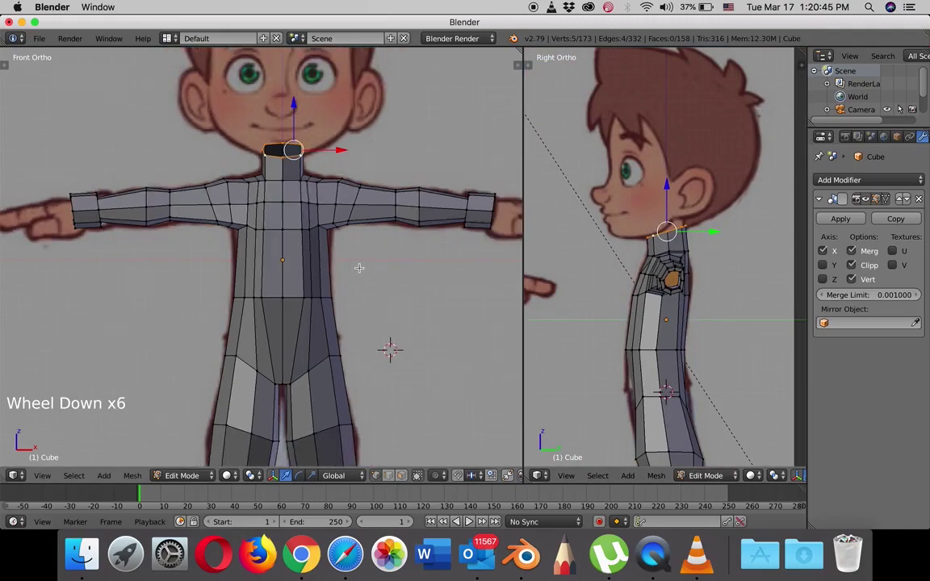
pyautogui.scroll(-1, 357, 266)
pyautogui.keyDown('shift'); pyautogui.moveTo(357, 266); pyautogui.dragTo(385, 176, button='middle'); pyautogui.keyUp('shift')
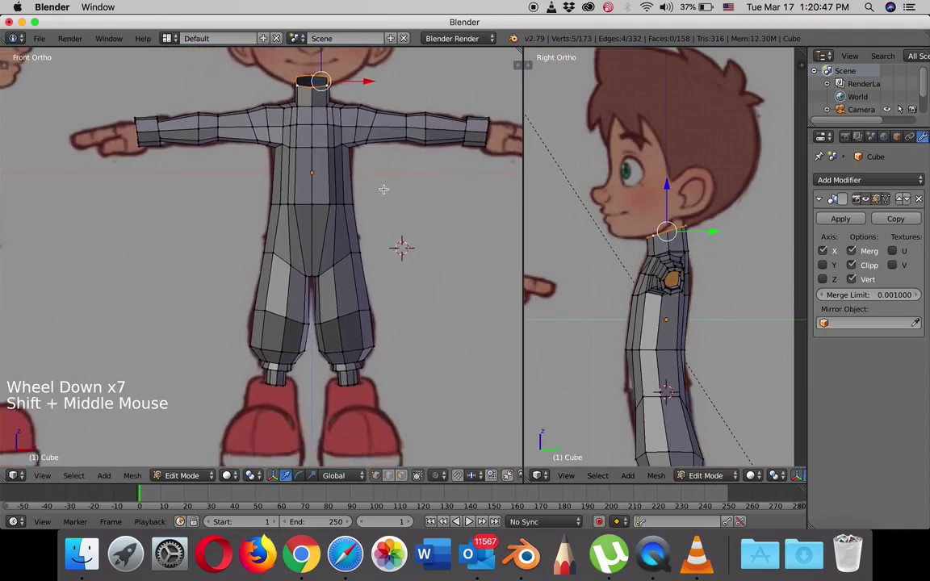
pyautogui.rightClick(351, 146)
pyautogui.moveTo(351, 146); pyautogui.dragTo(398, 146)
pyautogui.rightClick(399, 146)
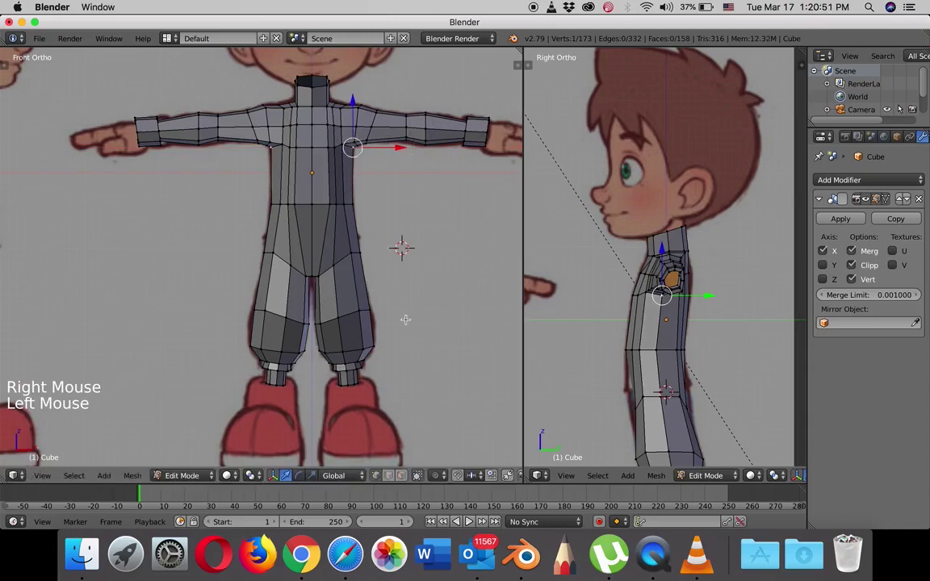
pyautogui.rightClick(371, 311)
pyautogui.moveTo(410, 310); pyautogui.dragTo(418, 310)
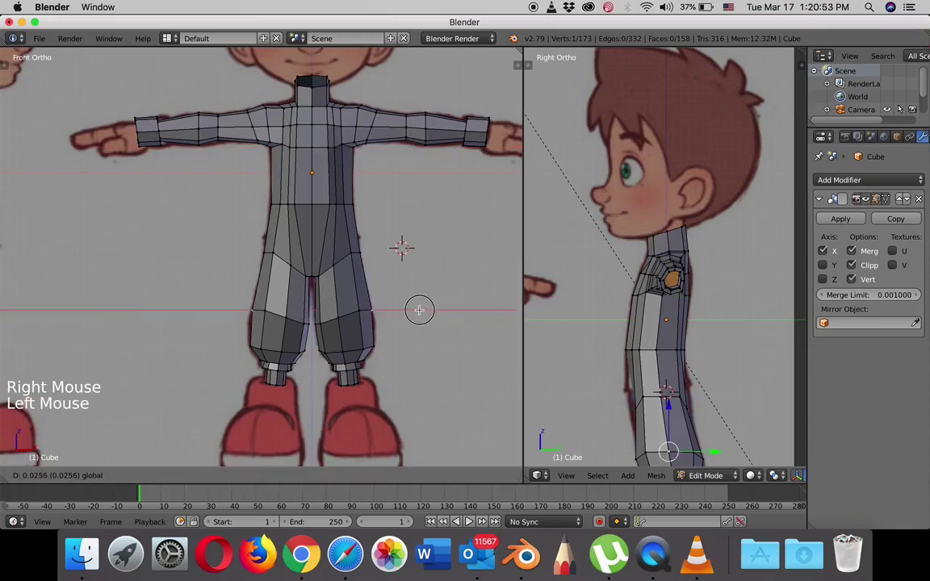
pyautogui.rightClick(416, 309)
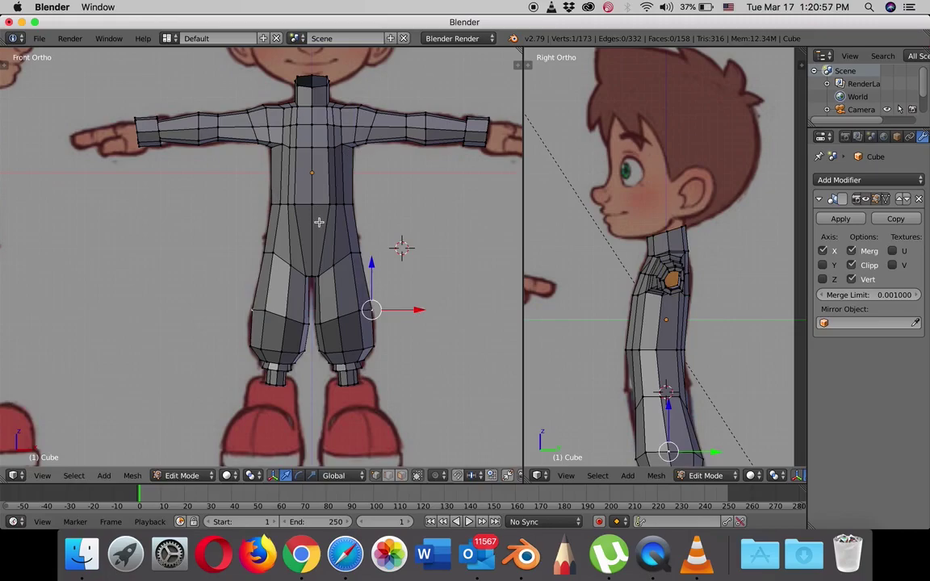
# Return to Object Mode and apply smooth shading to the body.
pyautogui.press('Tab')
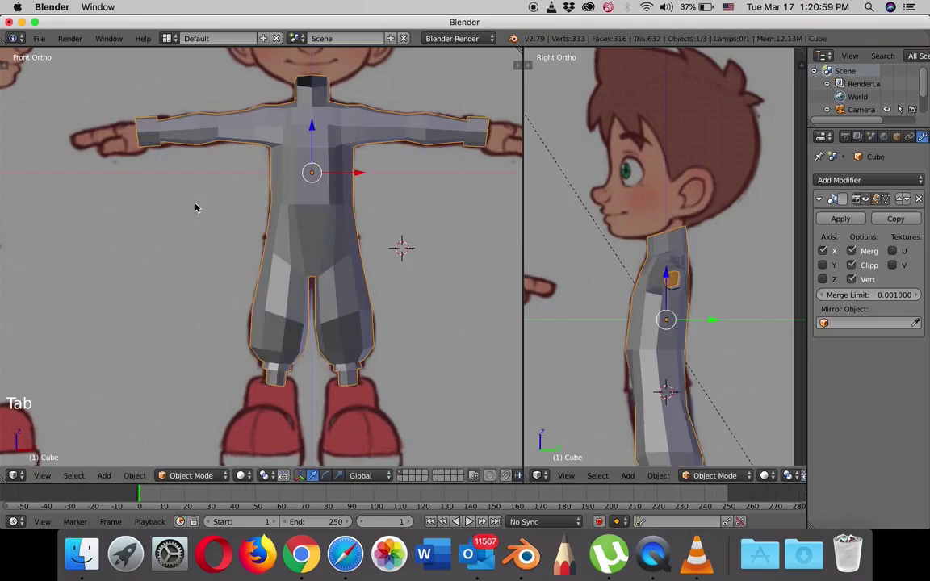
pyautogui.press('t')
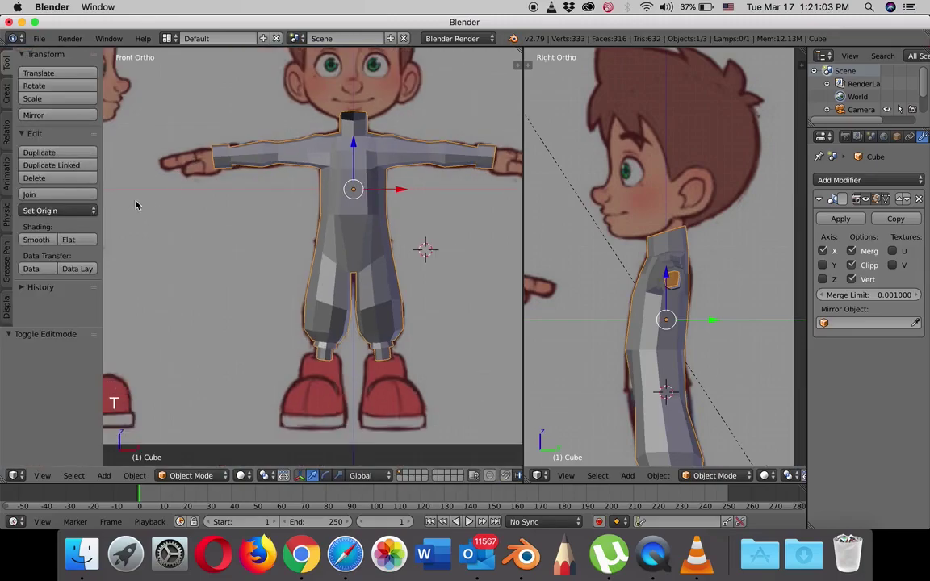
pyautogui.click(37, 240)
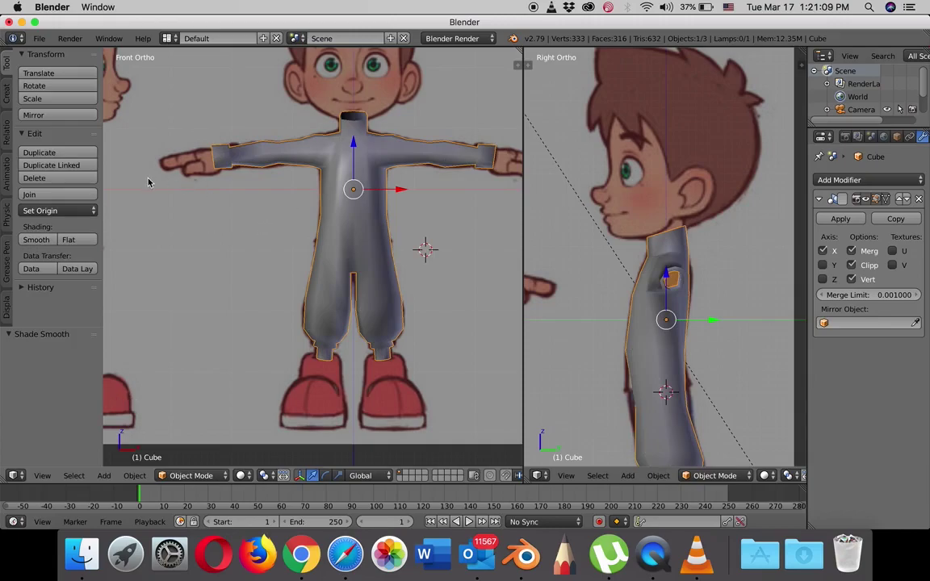
pyautogui.press('t')
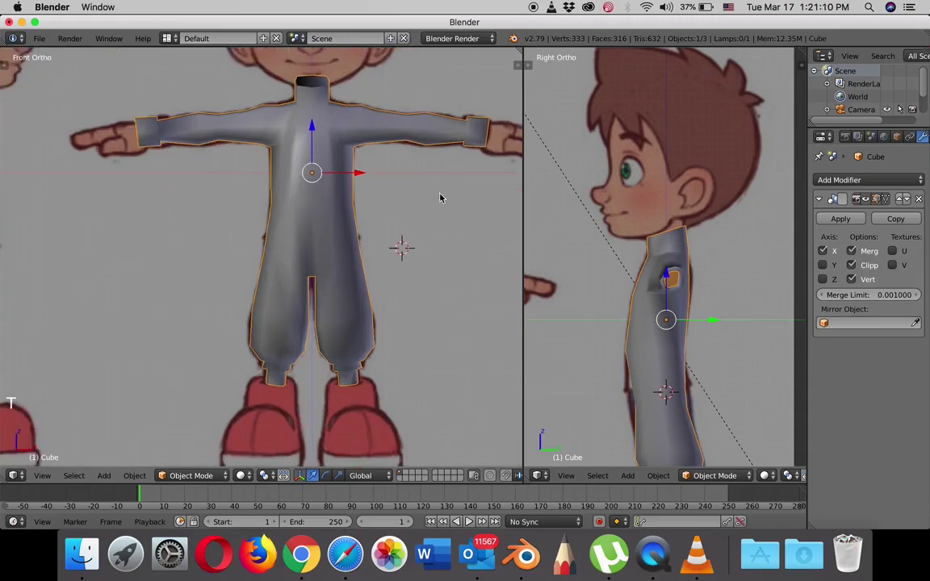
# Add a Subdivision Surface modifier to the body and set its view subdivisions to 2.
pyautogui.click(823, 180)
pyautogui.click(693, 400)
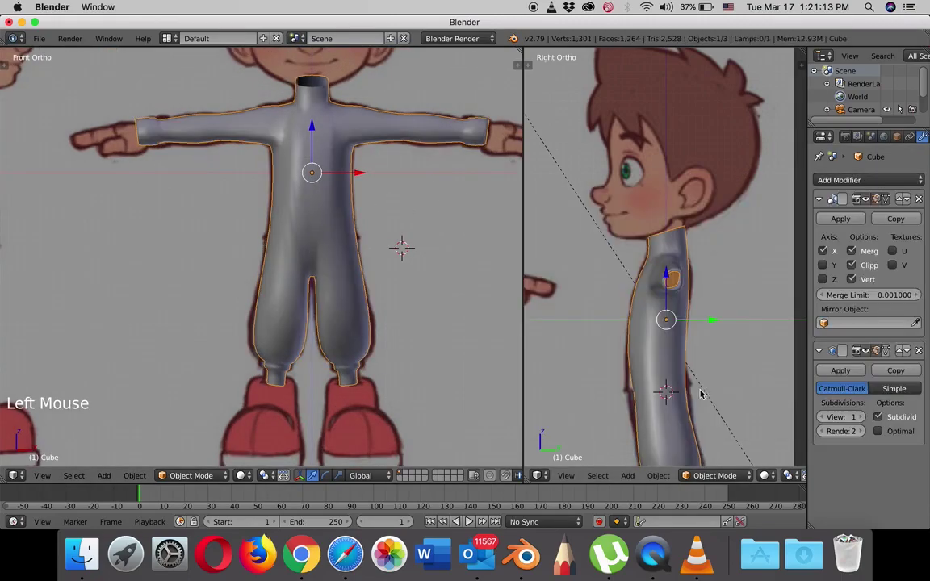
pyautogui.click(861, 418)
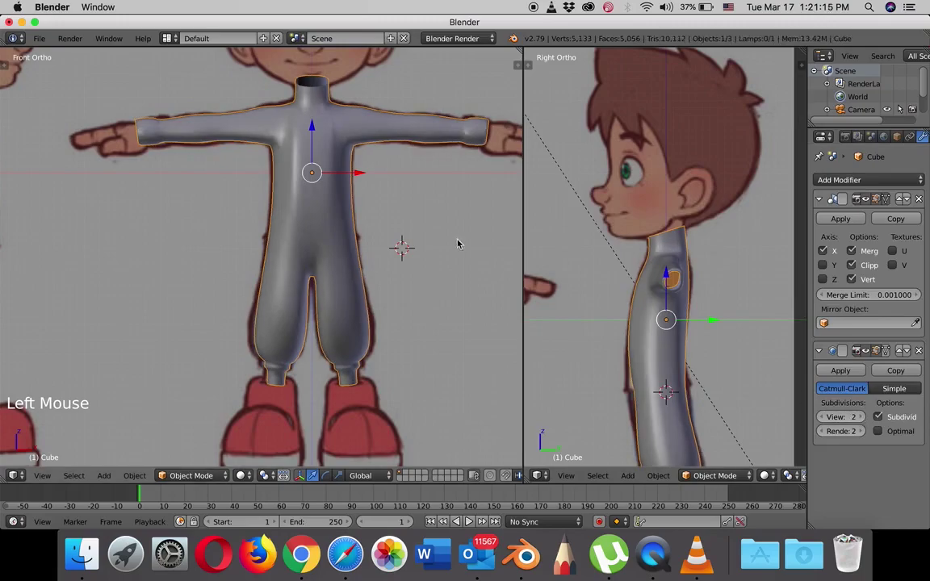
# Examine the smoothed body's arms, torso and legs from several angles and distances.
pyautogui.moveTo(432, 171); pyautogui.dragTo(391, 179, button='middle')
pyautogui.scroll(3, 370, 204)
pyautogui.scroll(-3, 365, 210)
pyautogui.moveTo(365, 211); pyautogui.dragTo(345, 203, button='middle')
pyautogui.scroll(2, 342, 206)
pyautogui.keyDown('shift'); pyautogui.scroll(-1, 380, 174); pyautogui.keyUp('shift')
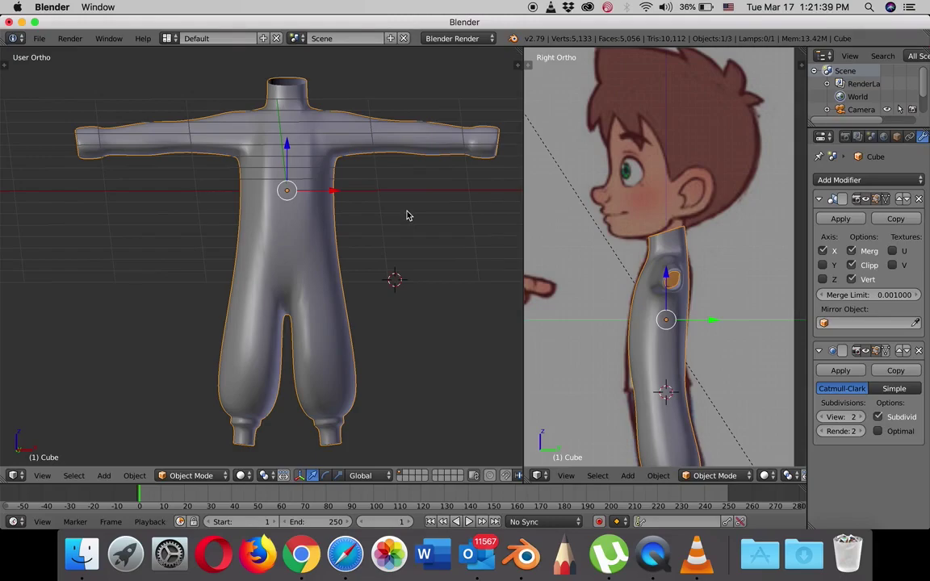
pyautogui.scroll(-2, 408, 216)
pyautogui.scroll(1, 408, 215)
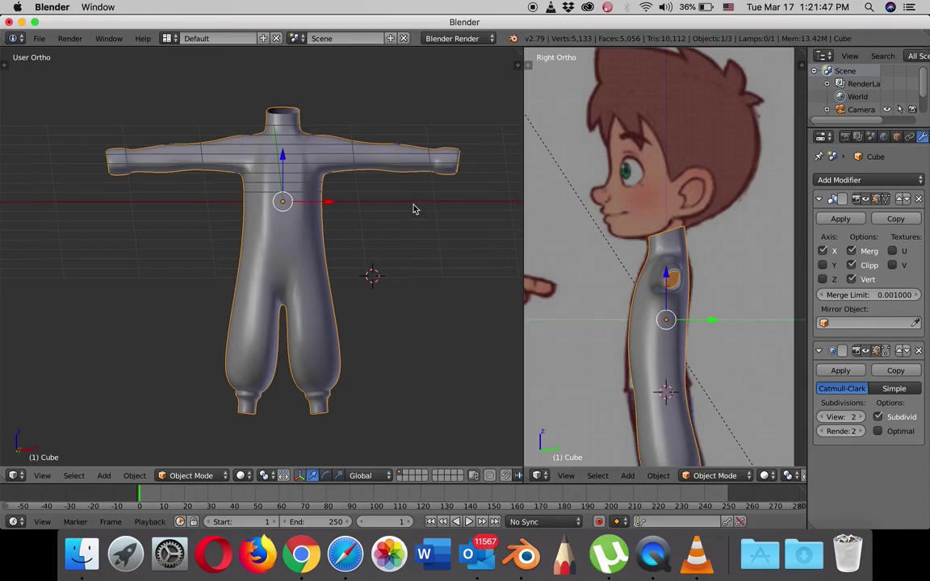
pyautogui.keyDown('shift'); pyautogui.moveTo(412, 209); pyautogui.dragTo(382, 210, button='middle'); pyautogui.keyUp('shift')
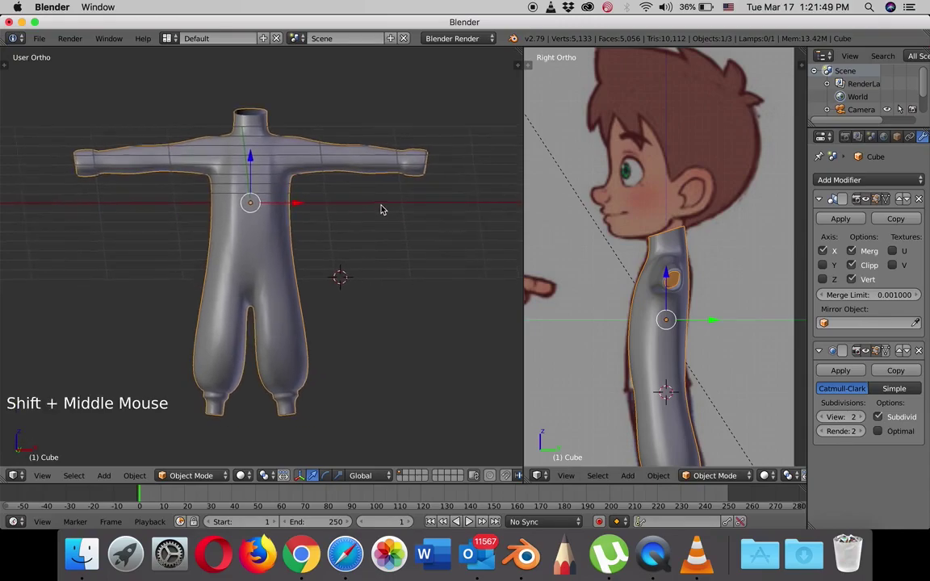
pyautogui.scroll(1, 380, 208)
pyautogui.scroll(-1, 380, 208)
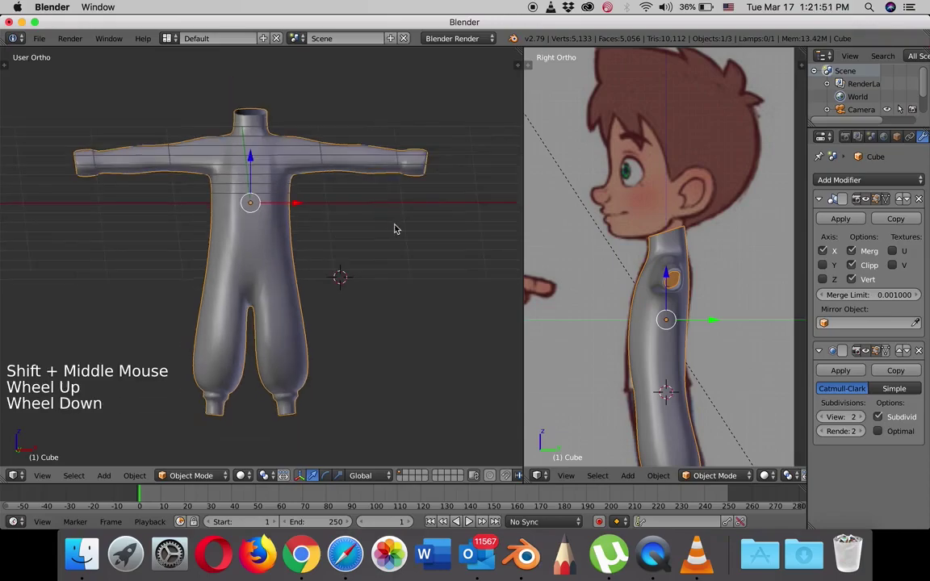